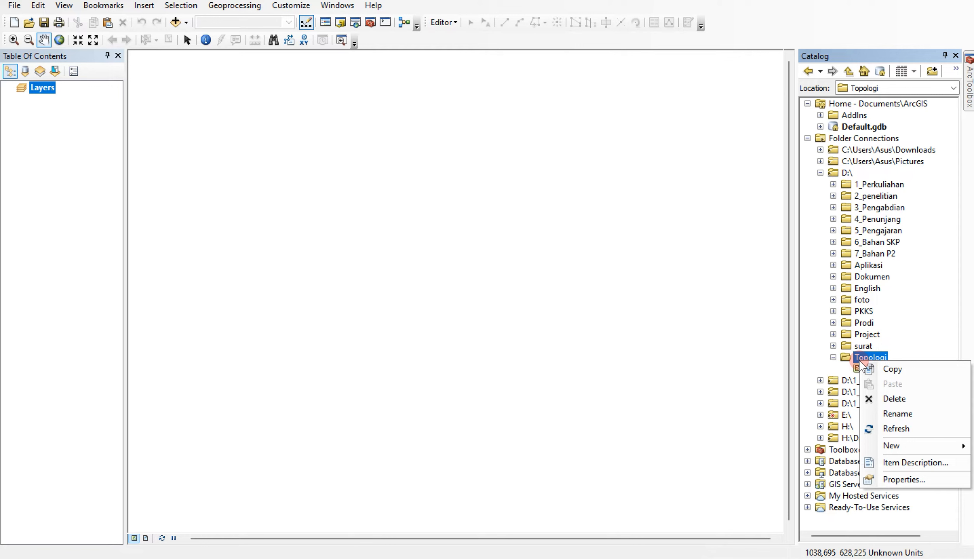
Create a file geodatabase in the Topologi folder and name it Data Riau
mouse_move(897, 446)
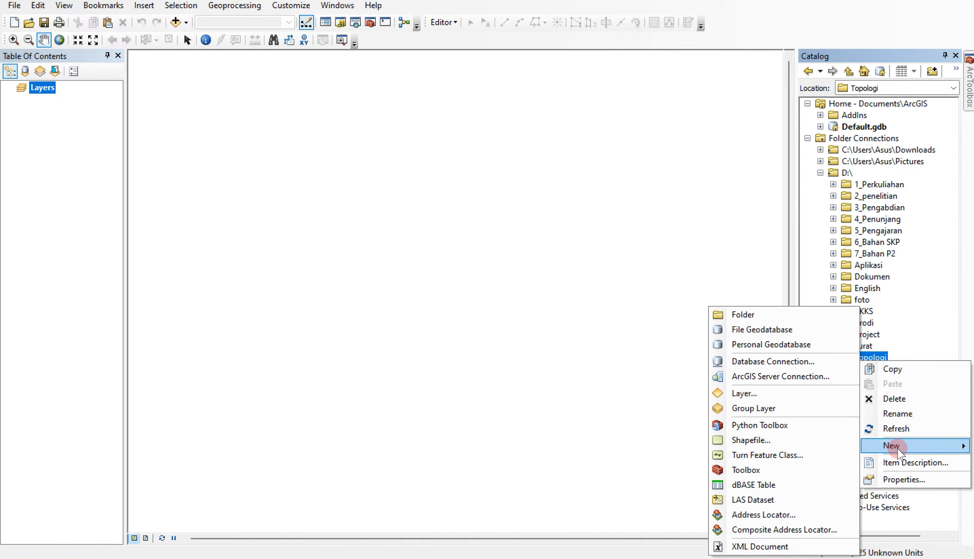
left_click(746, 330)
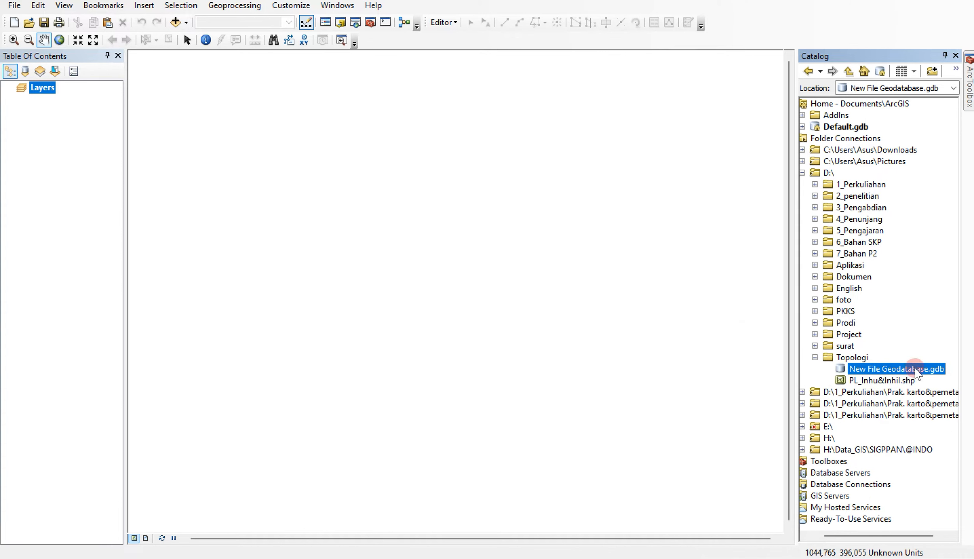
right_click(873, 372)
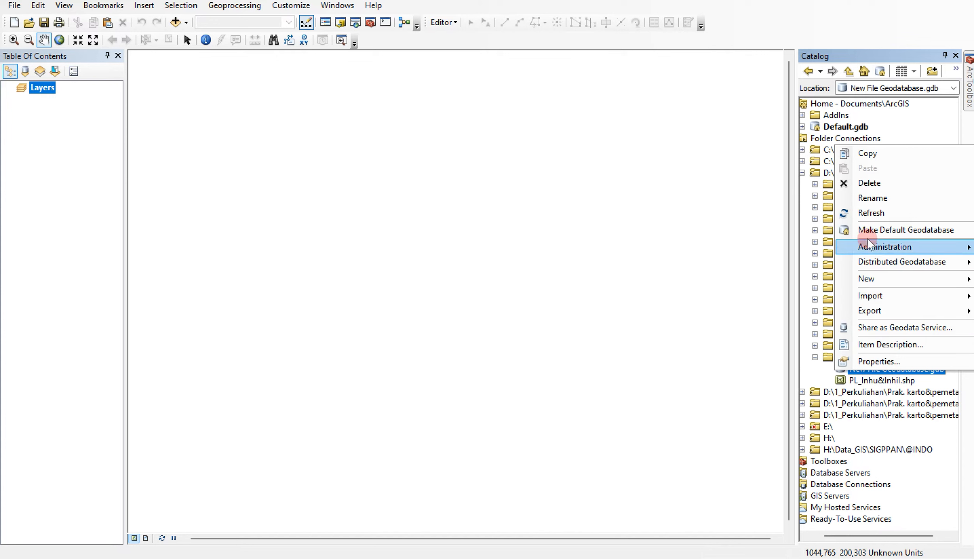
left_click(866, 199)
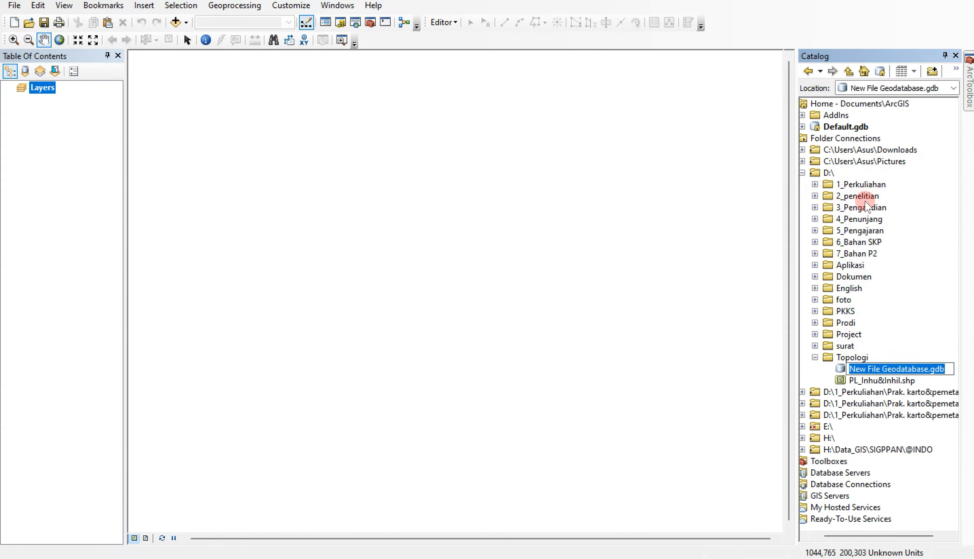
type("Data")
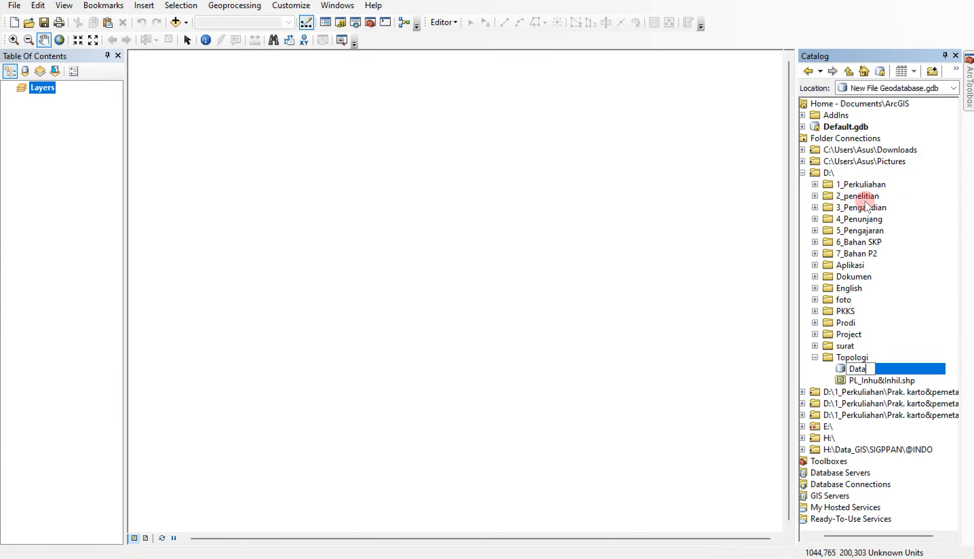
type(" Riau")
key("Return")
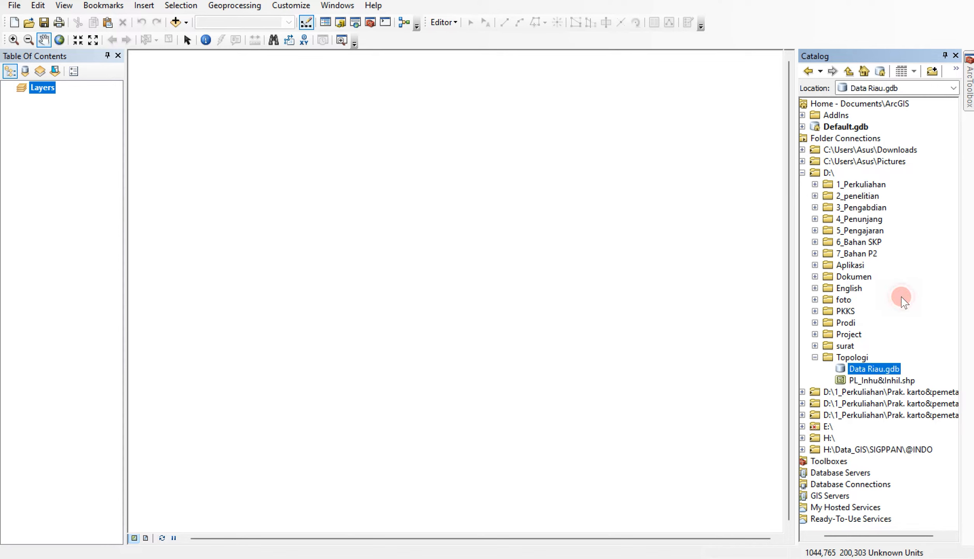
Start a new feature dataset in the Data Riau geodatabase and name it Poligon
right_click(871, 373)
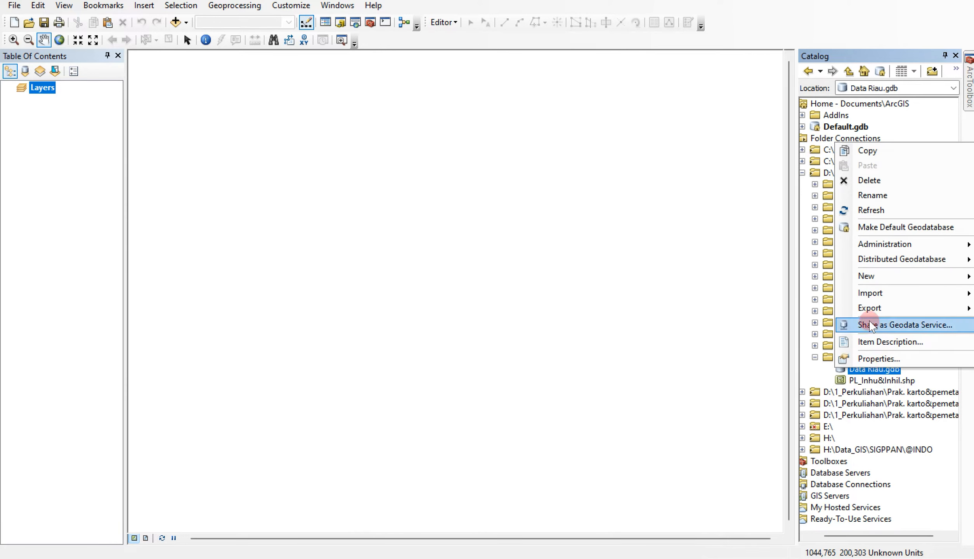
mouse_move(860, 284)
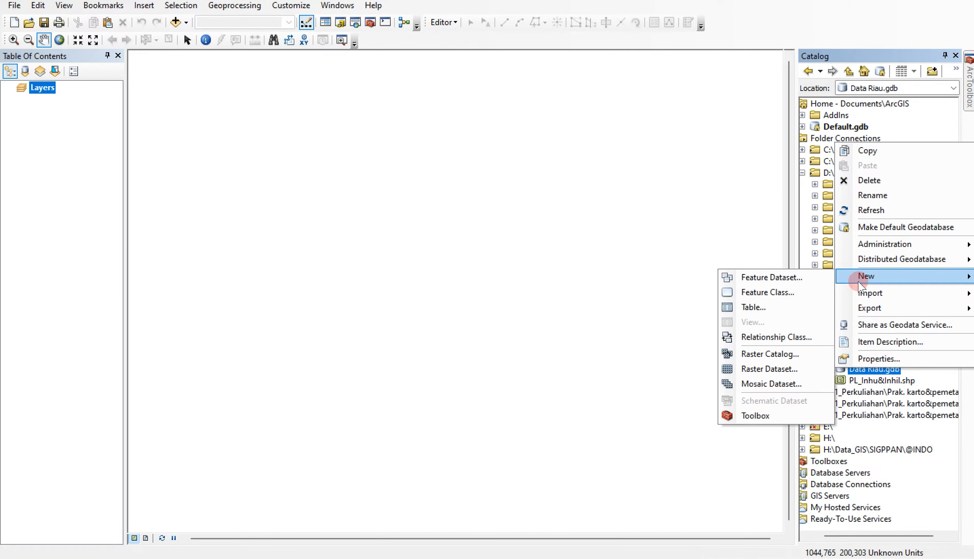
left_click(787, 278)
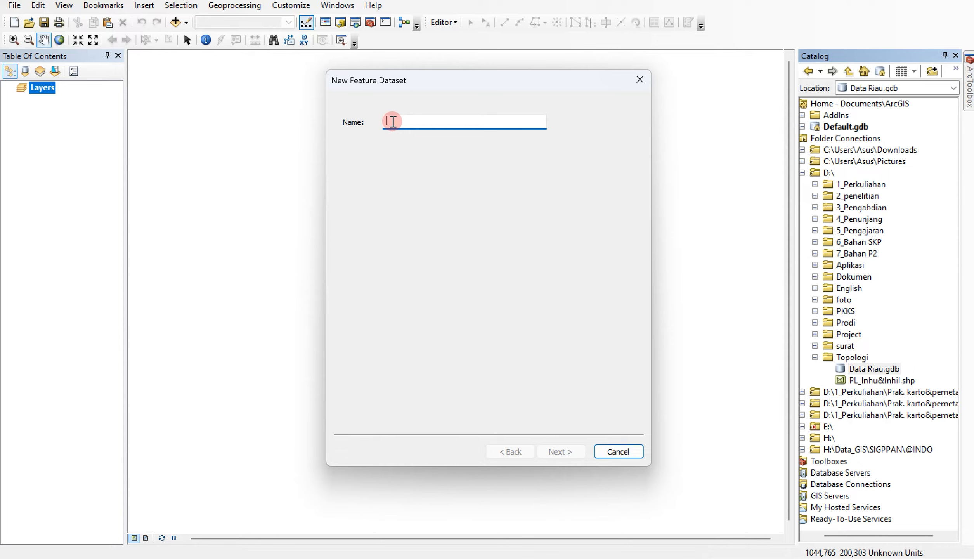
type("Pol")
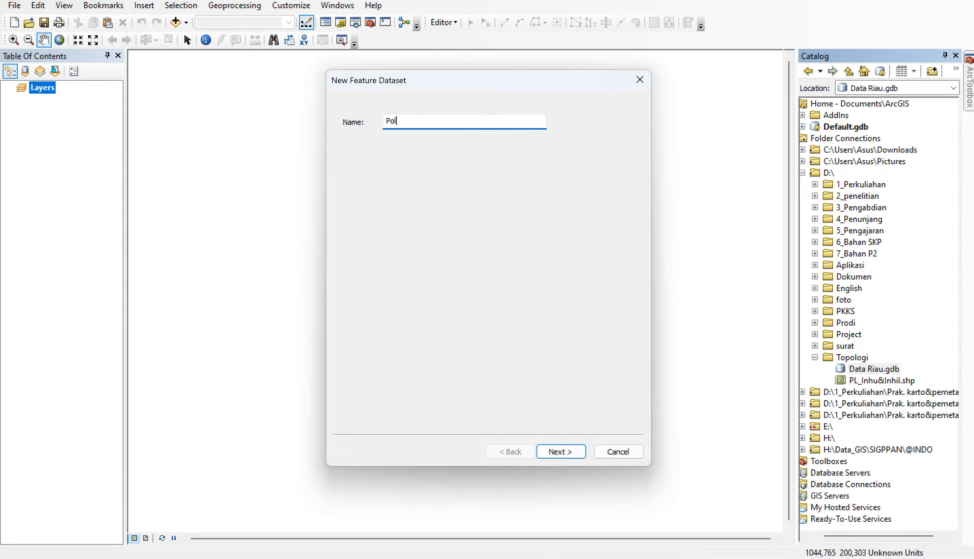
type("igon")
left_click(556, 452)
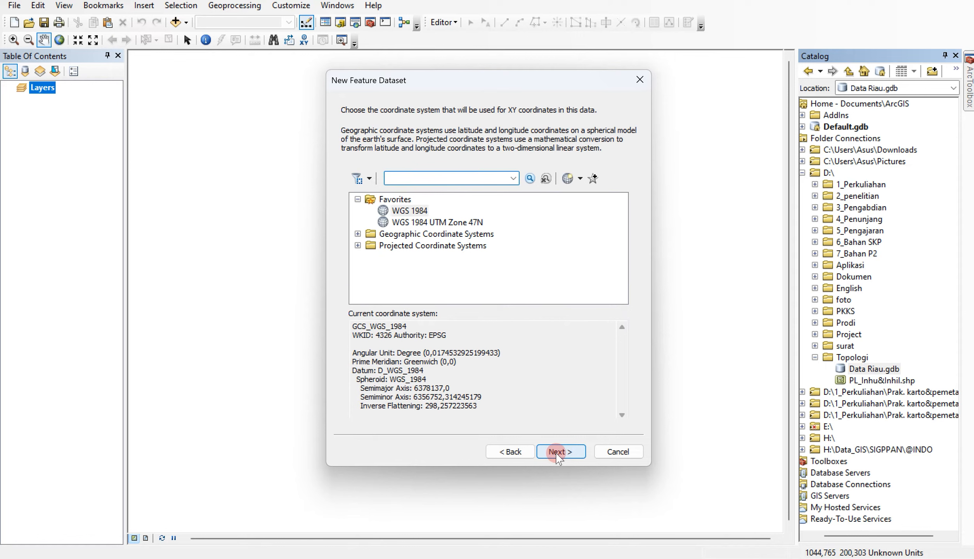
Assign WGS 1984 to the feature dataset, without a vertical coordinate system, and create it with the default tolerances
left_click(407, 212)
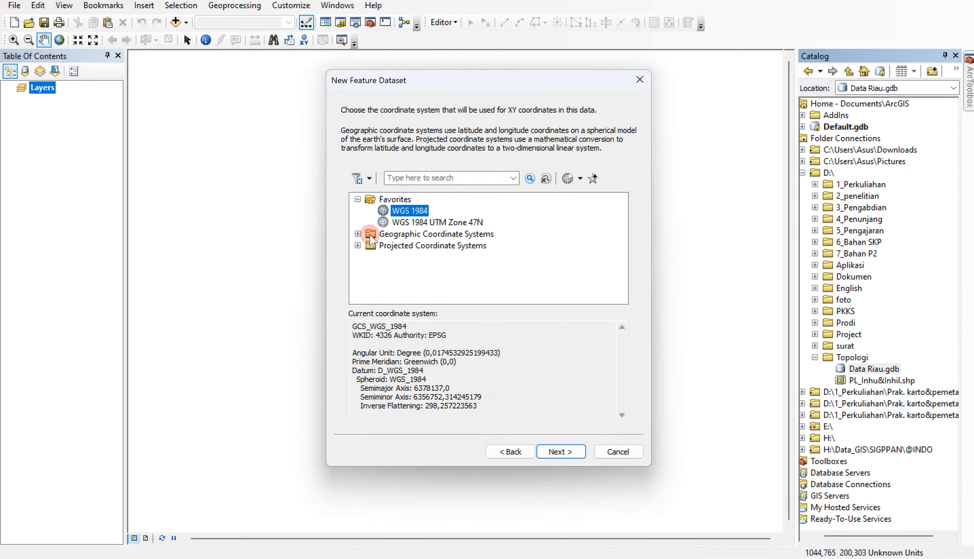
left_click(563, 452)
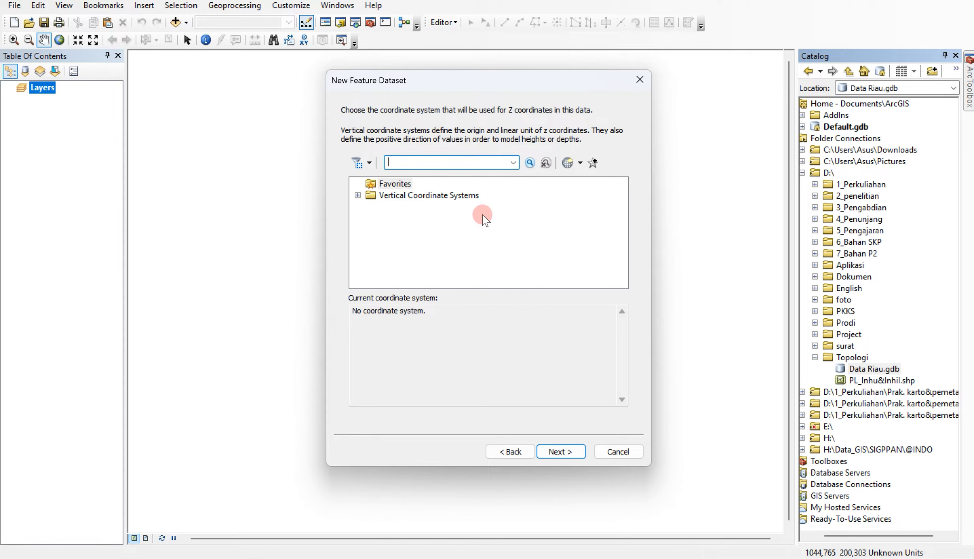
left_click(560, 452)
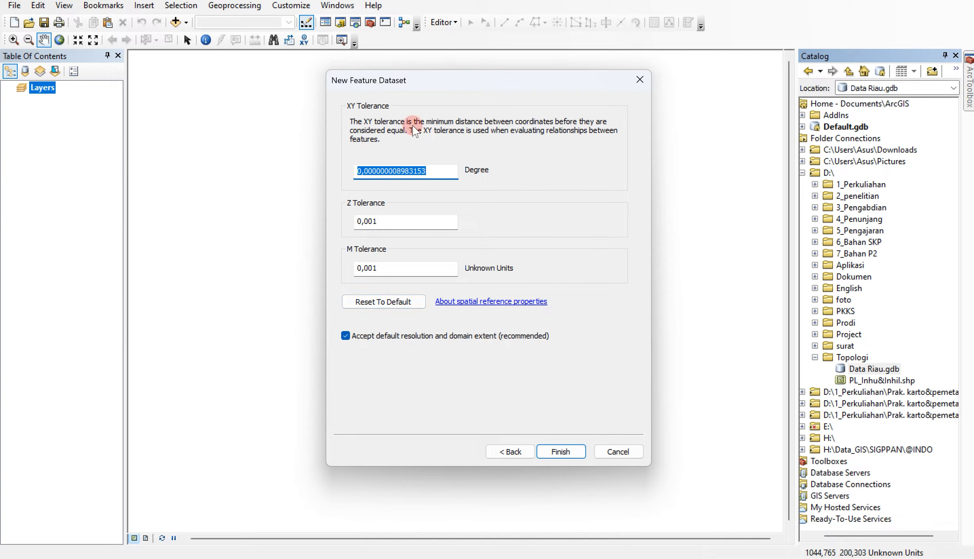
left_click(560, 451)
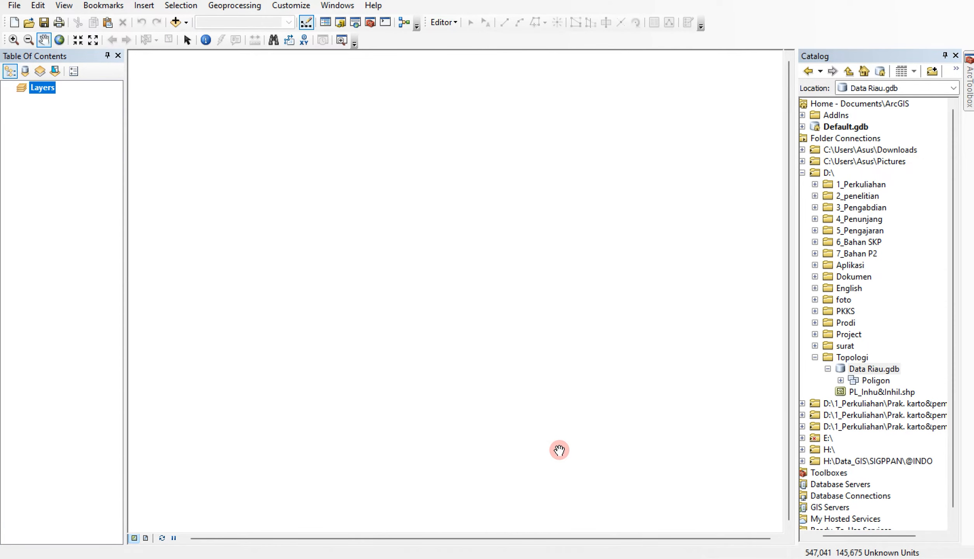
Set up a single feature class import into the Poligon dataset, using PL_Inhu&Inhil.shp as the input features
left_click(873, 381)
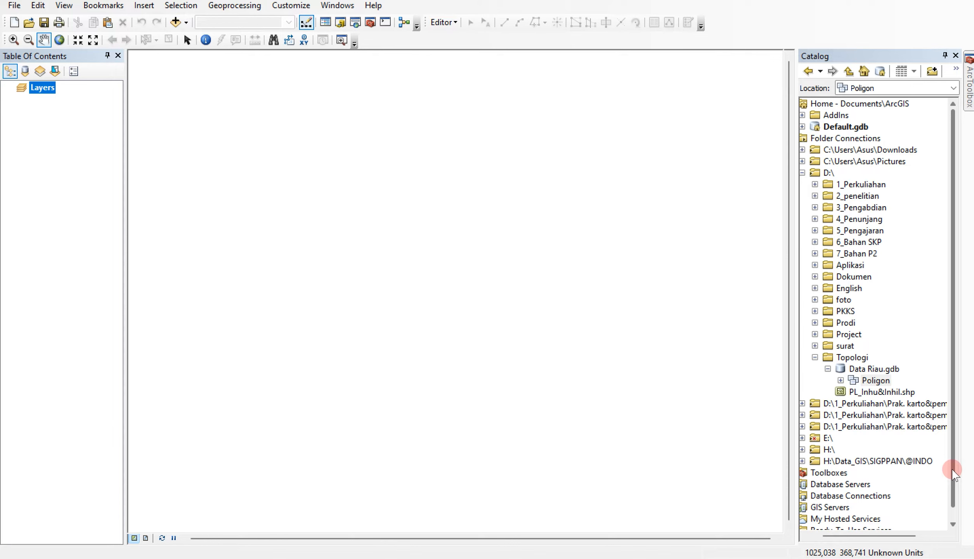
left_click(868, 381)
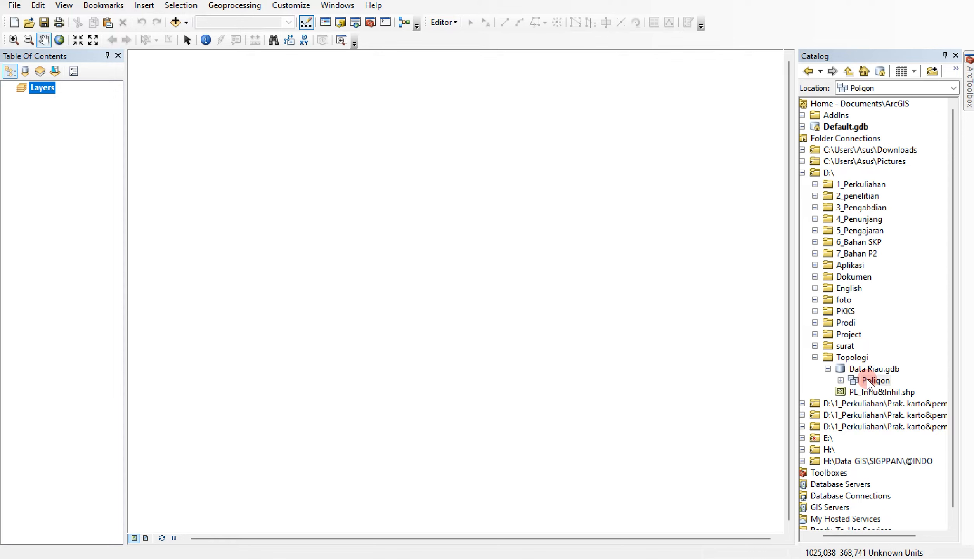
right_click(869, 381)
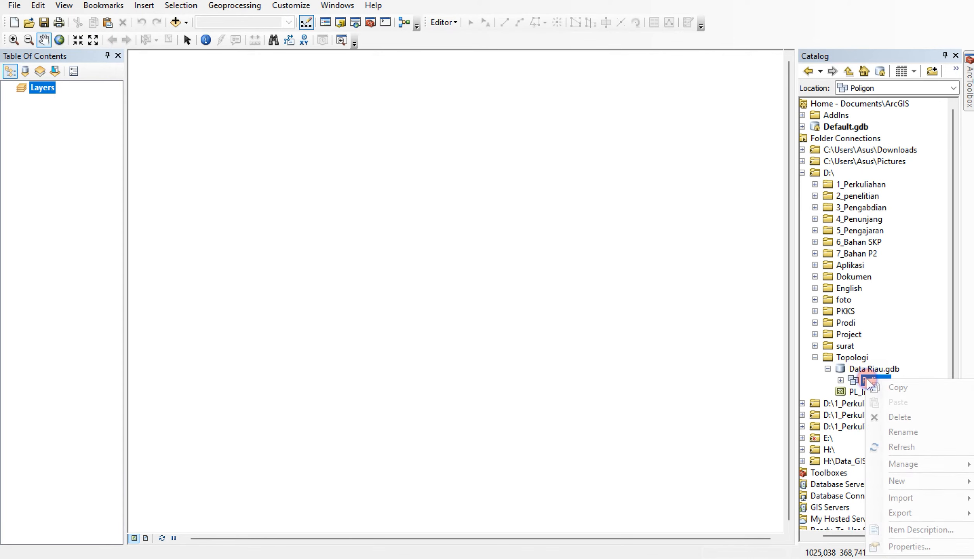
mouse_move(915, 501)
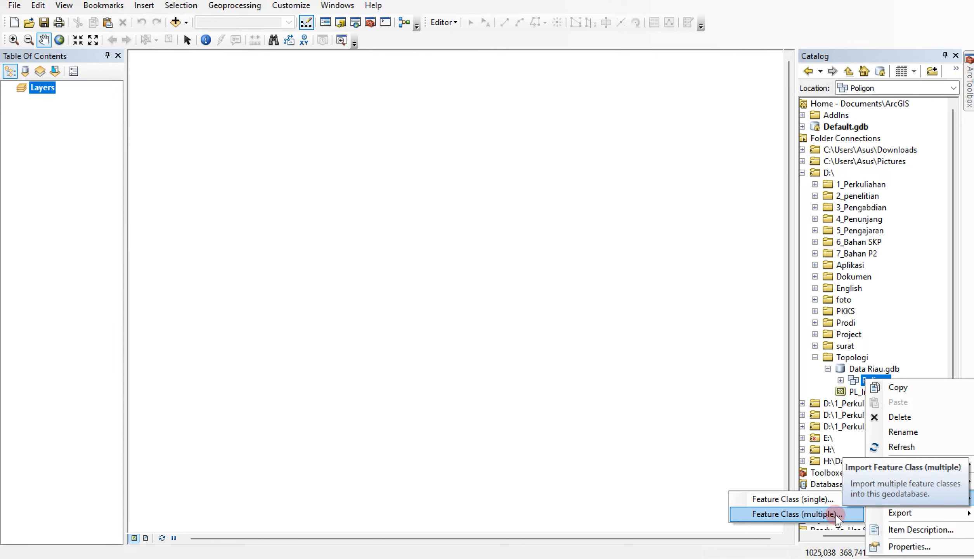
left_click(819, 496)
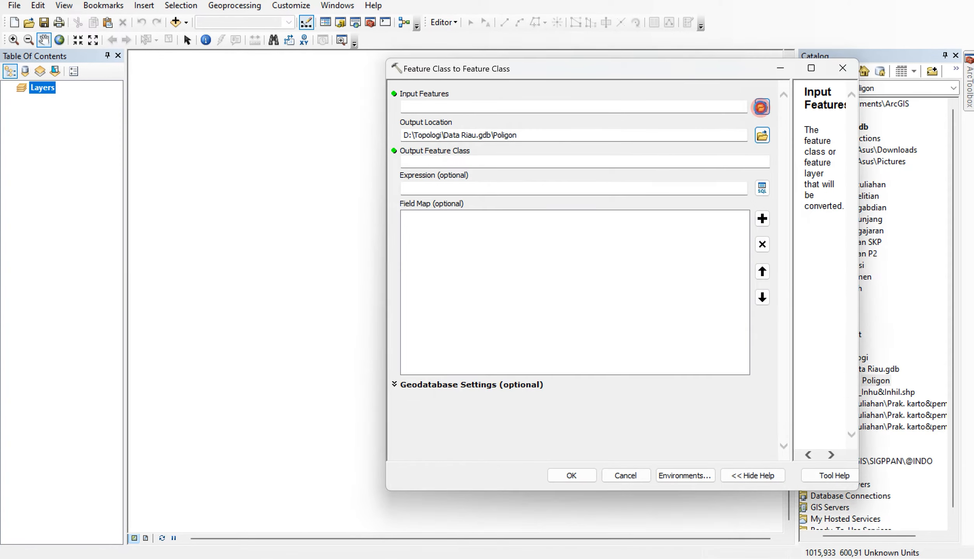
left_click(760, 107)
left_click(641, 193)
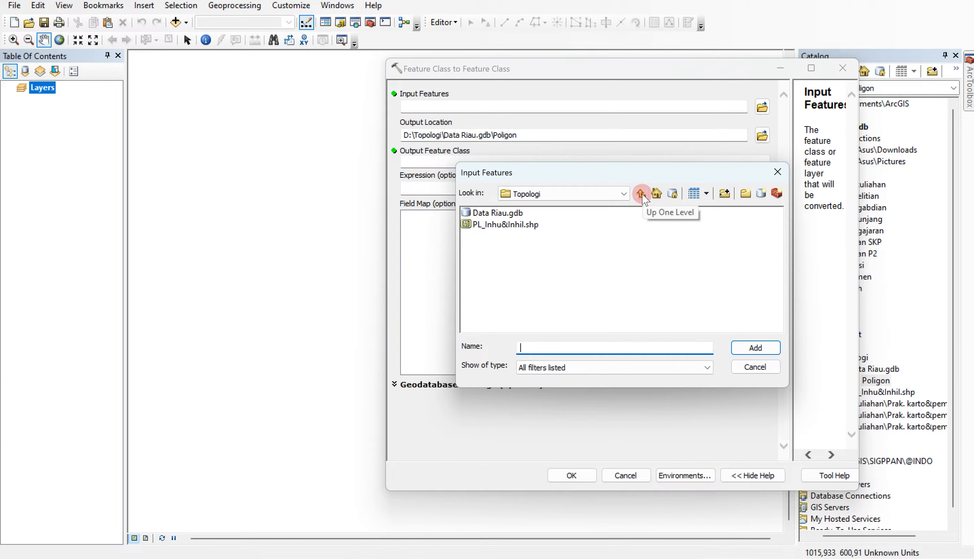
left_click(512, 227)
left_click(750, 349)
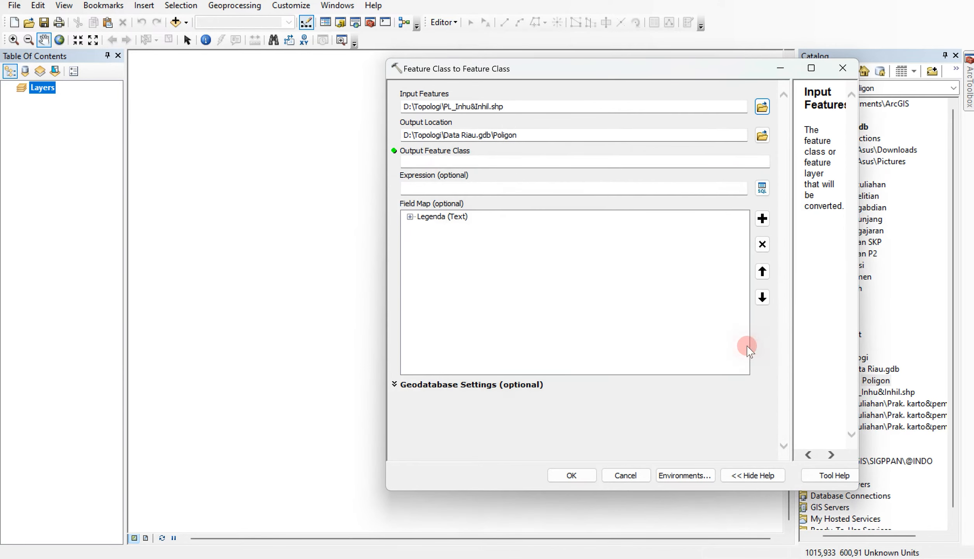
Name the output feature class PL_Inhu_Inhil and run the import
left_click(451, 157)
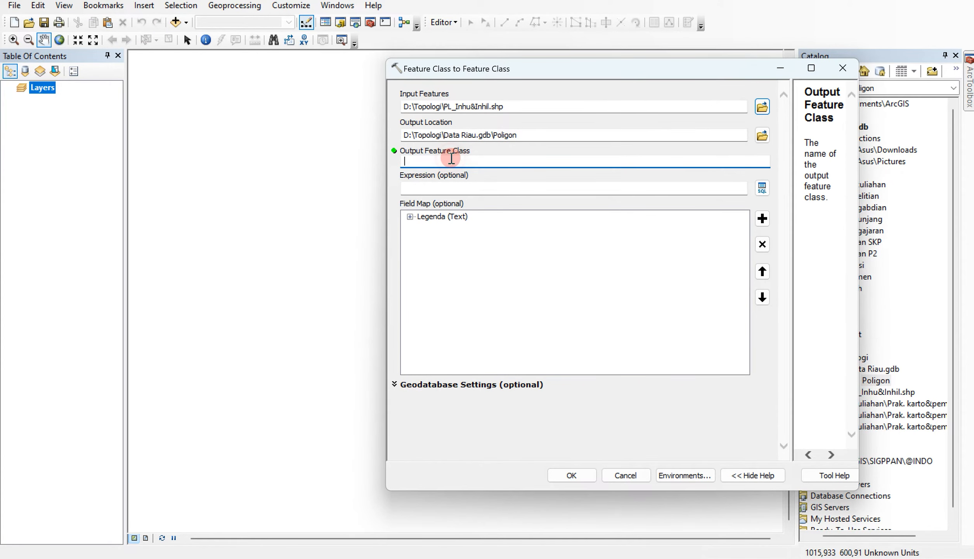
type("PL_IN")
key("BackSpace")
type("nhu_Inhil")
left_click(572, 477)
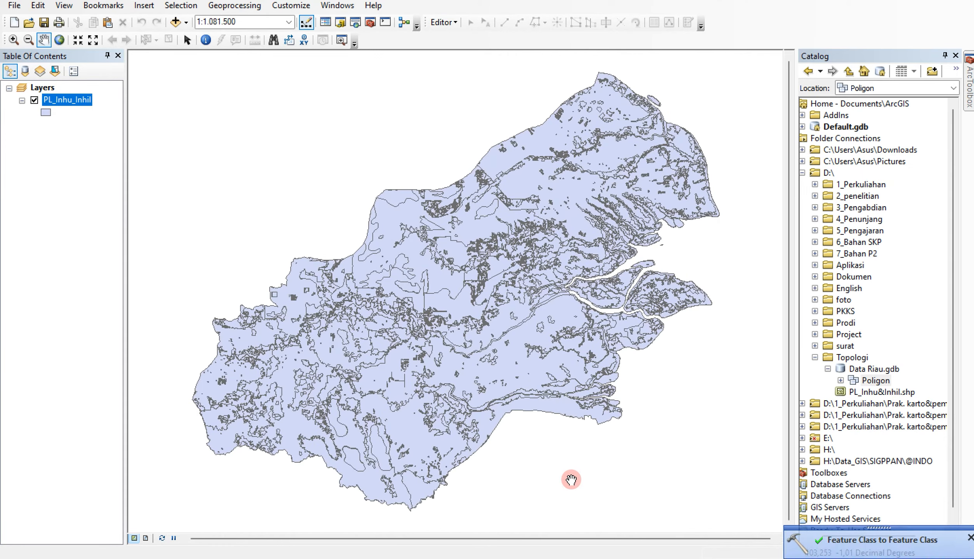
Look over the imported polygons and remove the PL_Inhu_Inhil layer from the map
scroll(551, 312, "up", 2)
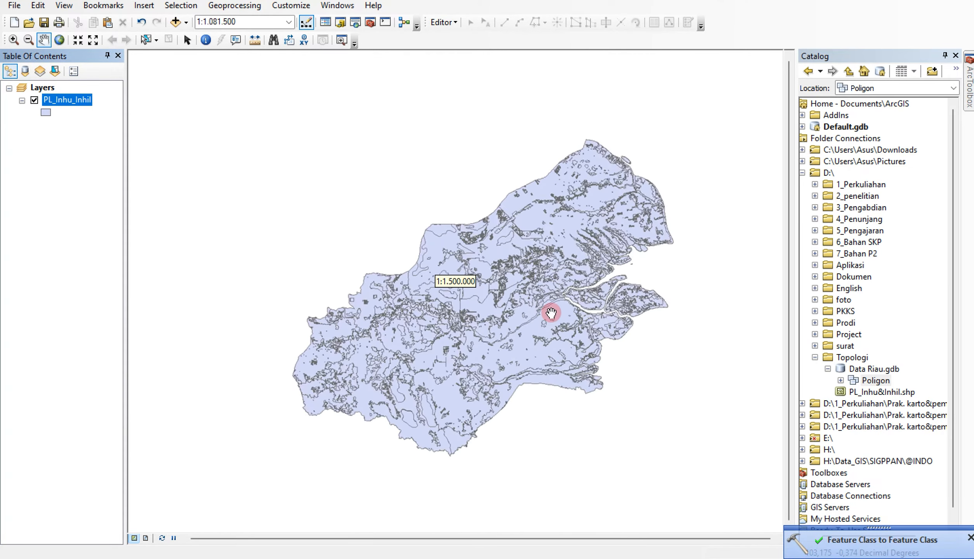
scroll(551, 313, "down", 3)
scroll(551, 313, "up", 1)
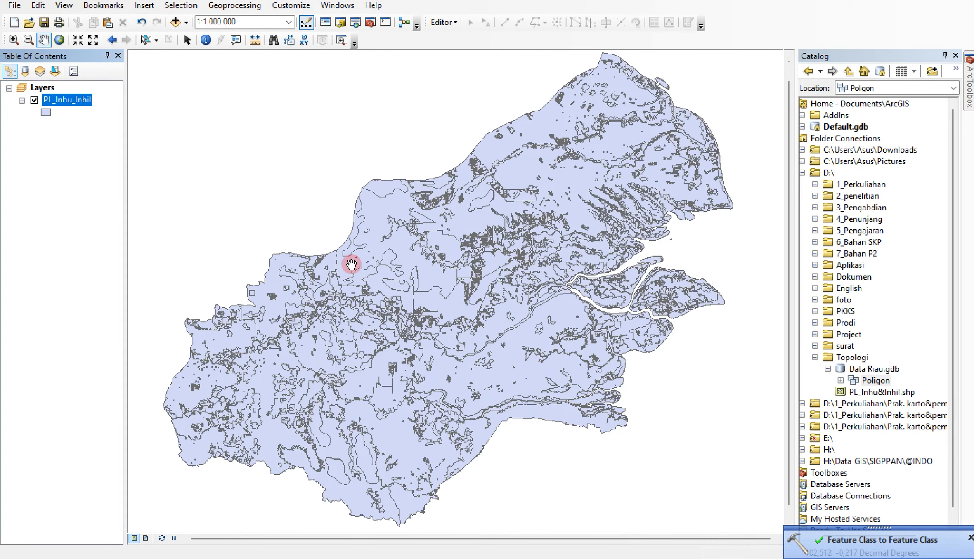
scroll(433, 318, "up", 1)
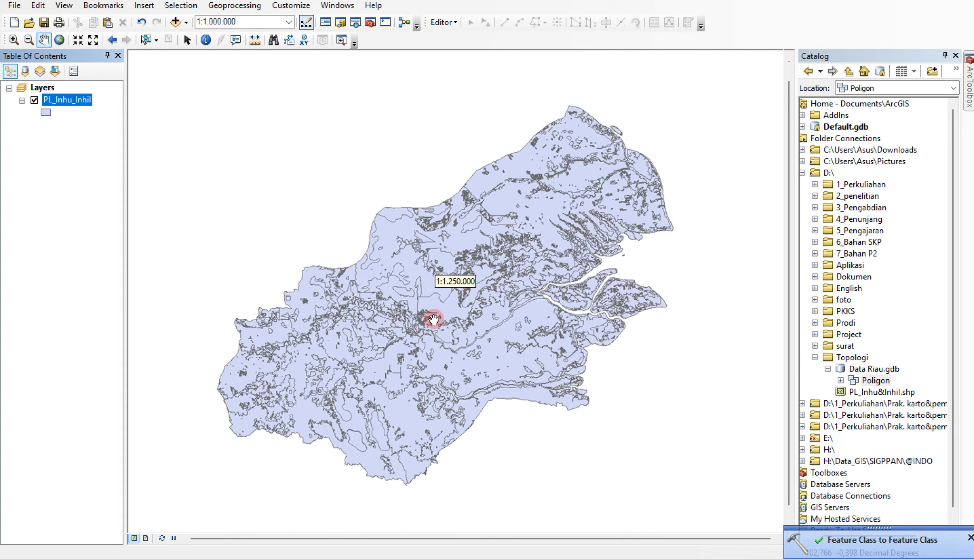
right_click(76, 101)
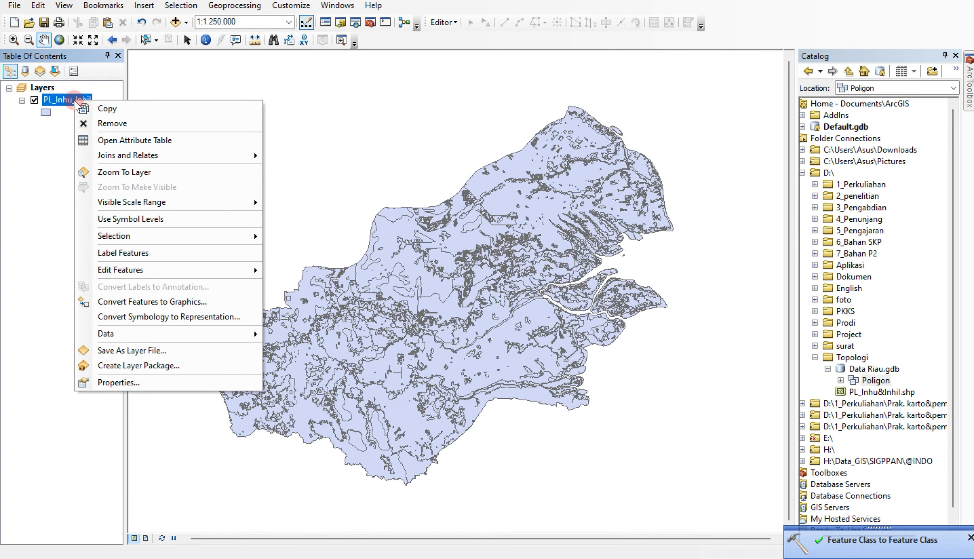
left_click(94, 123)
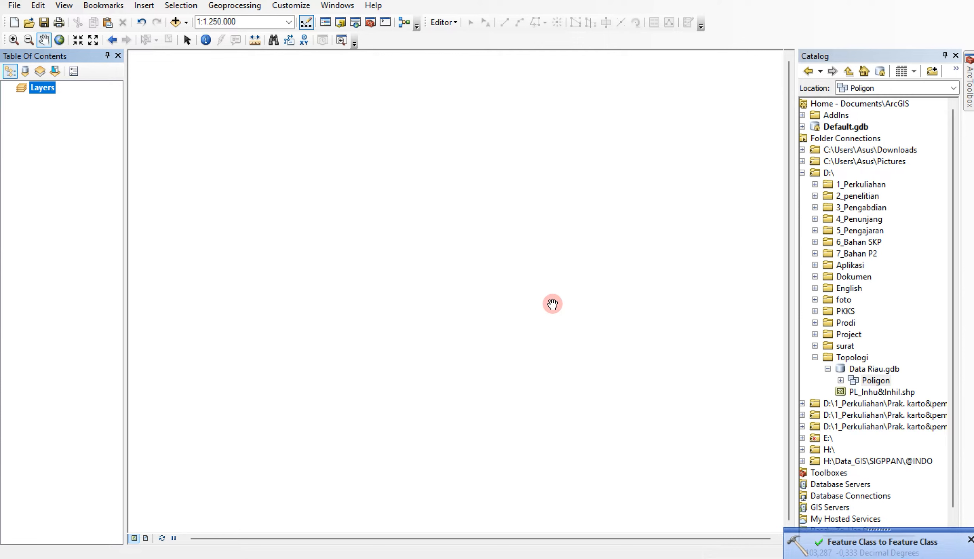
Start a new topology in the Poligon feature dataset and name it Toplogi_PL
left_click(842, 381)
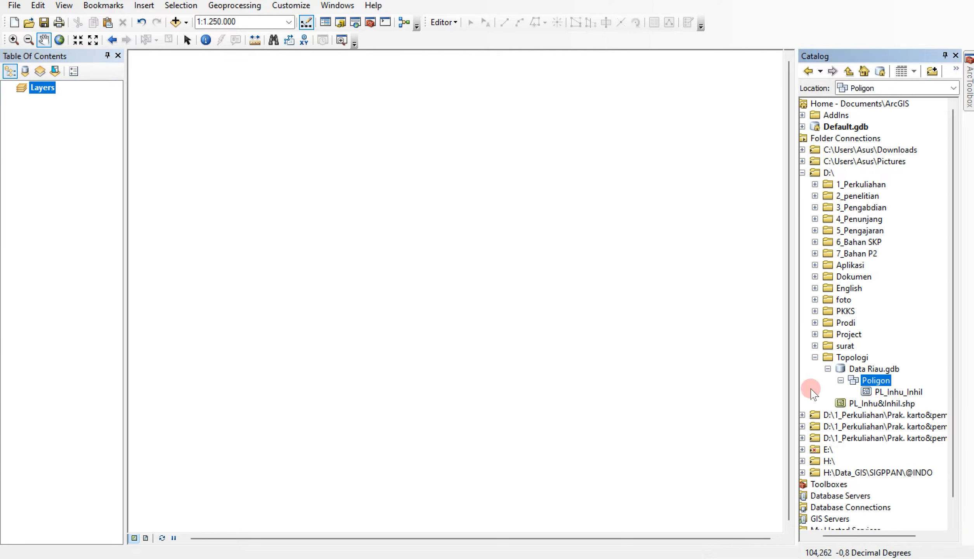
right_click(855, 382)
mouse_move(892, 309)
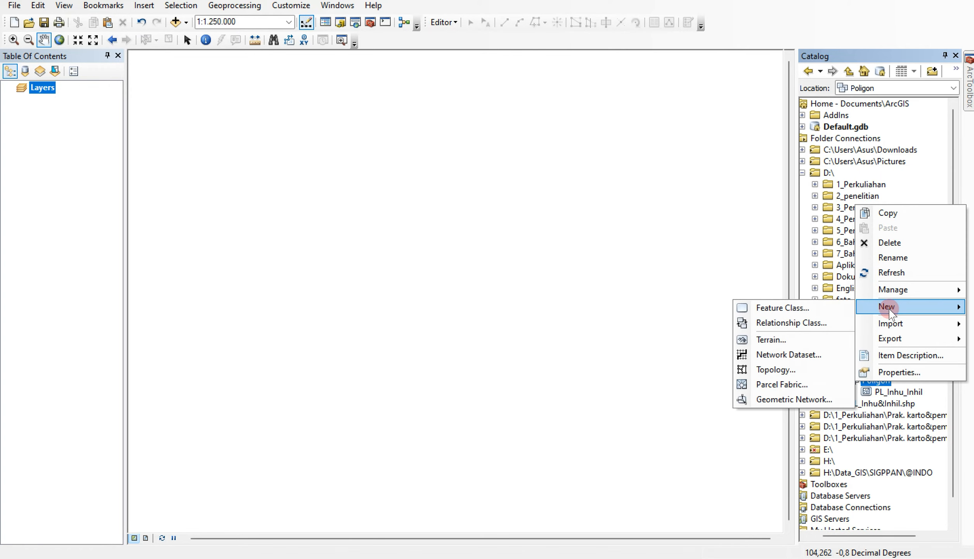
left_click(756, 370)
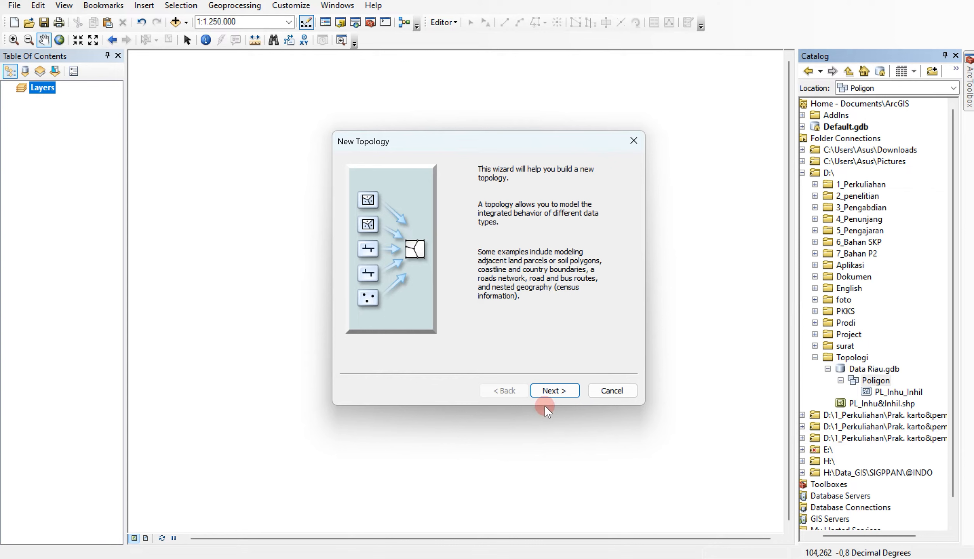
left_click(546, 388)
left_click(344, 189)
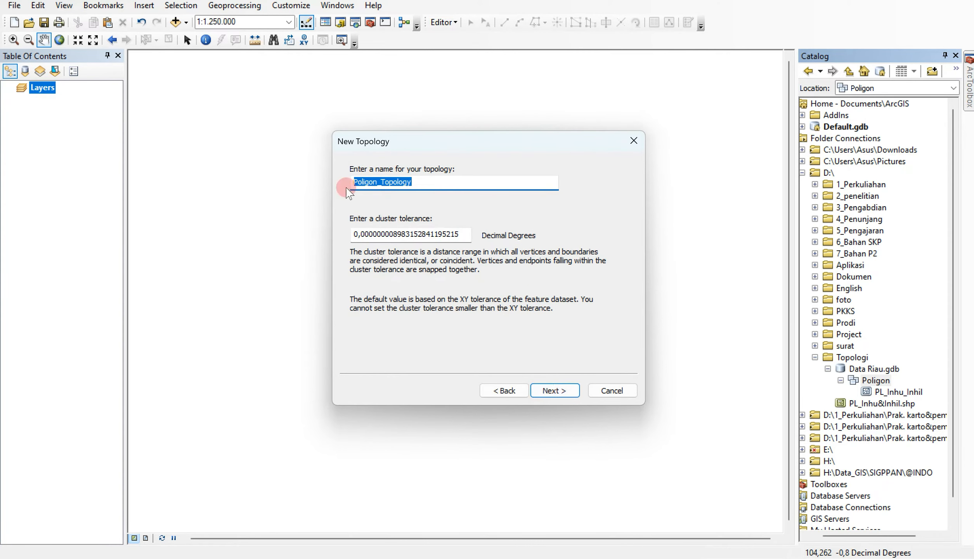
type("TOpologi")
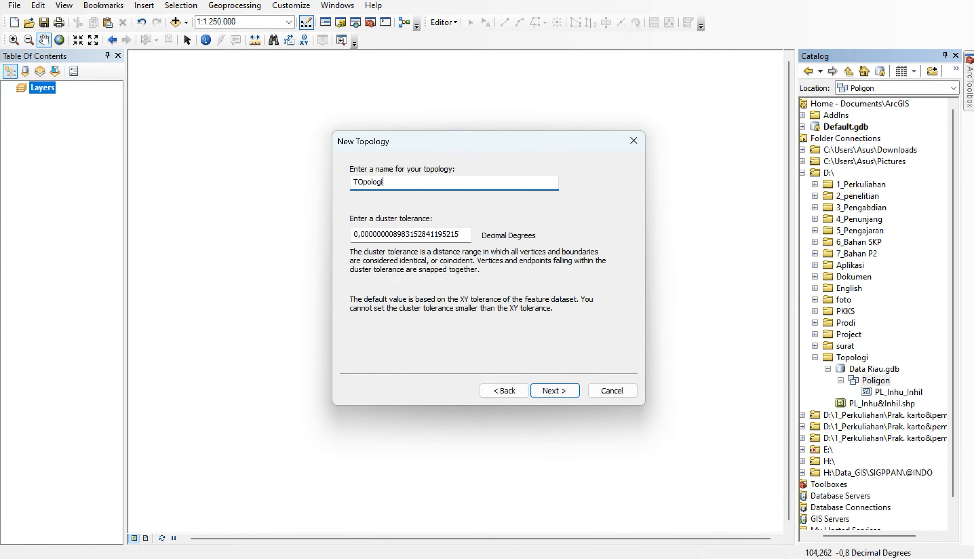
key("BackSpace")
key("BackSpace")
key("BackSpace")
key("BackSpace")
key("BackSpace")
key("BackSpace")
type("oplogi_PL")
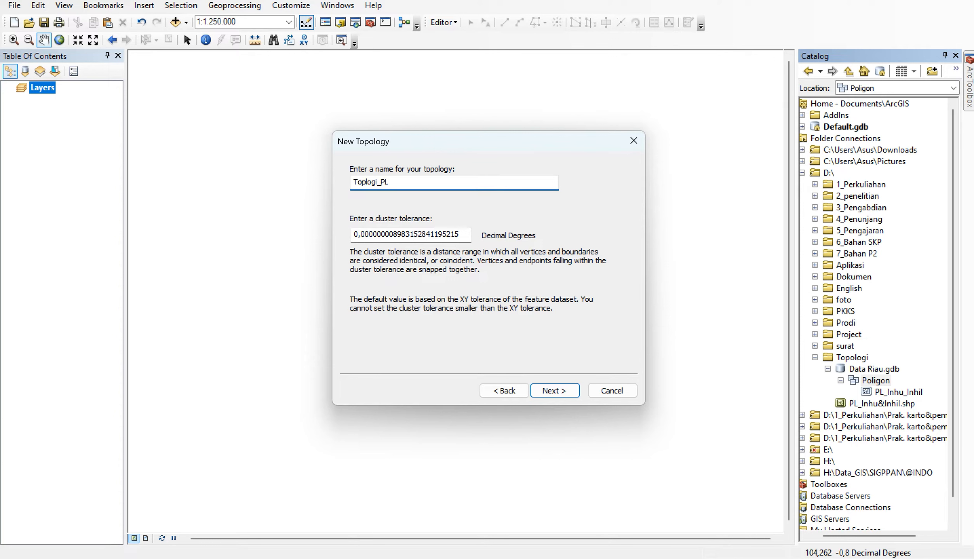
Include the PL_Inhu_Inhil feature class in the topology and accept 5 as the number of ranks
left_click(547, 397)
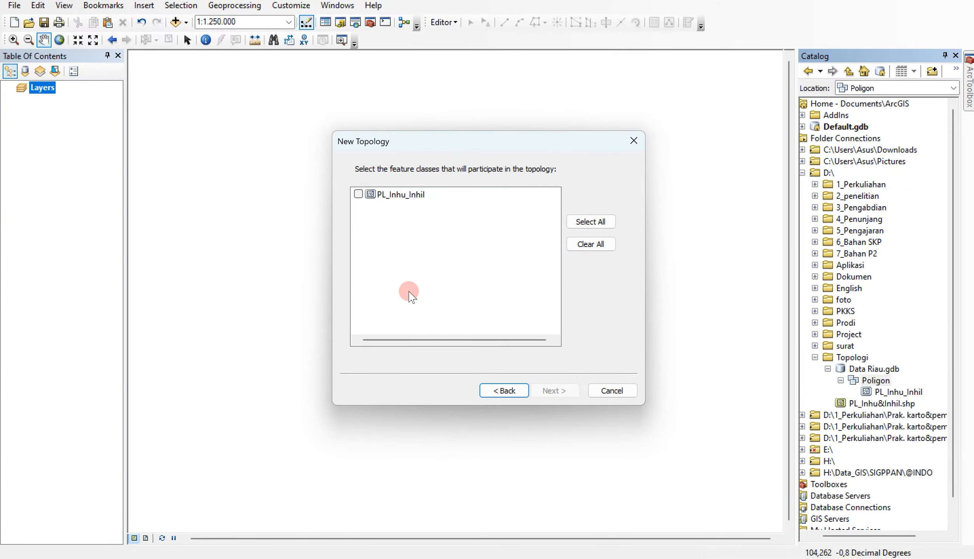
left_click(357, 194)
left_click(550, 391)
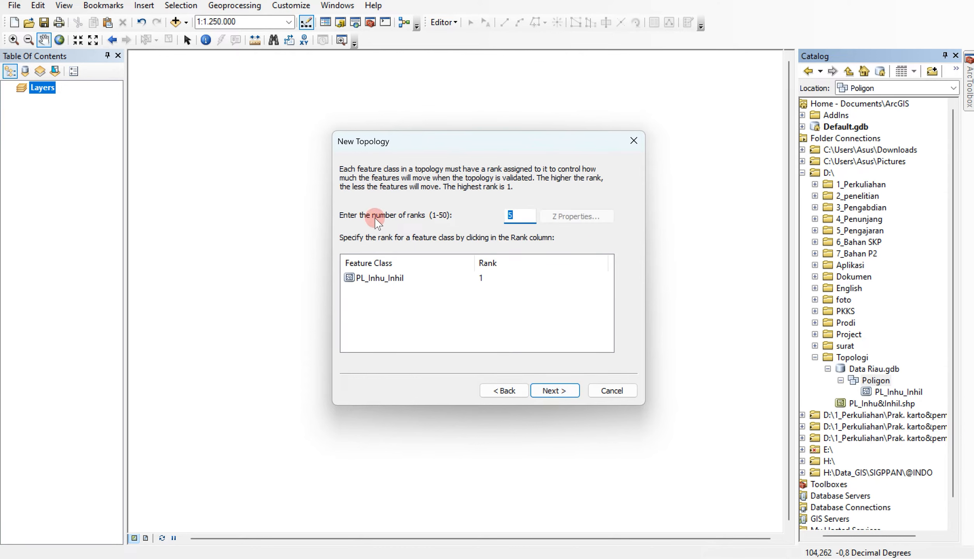
left_click(524, 213)
left_click(551, 395)
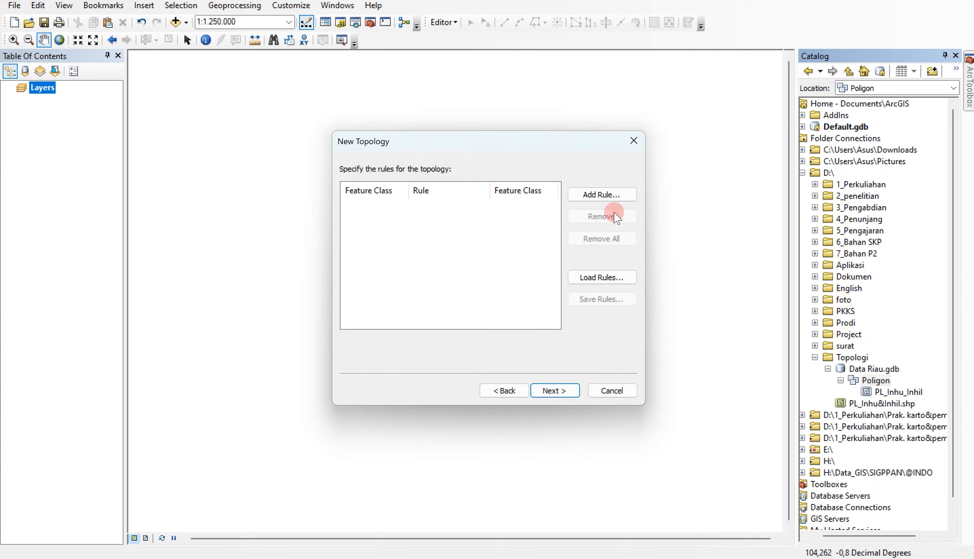
Add a Must Not Overlap rule for PL_Inhu_Inhil to the topology
left_click(598, 193)
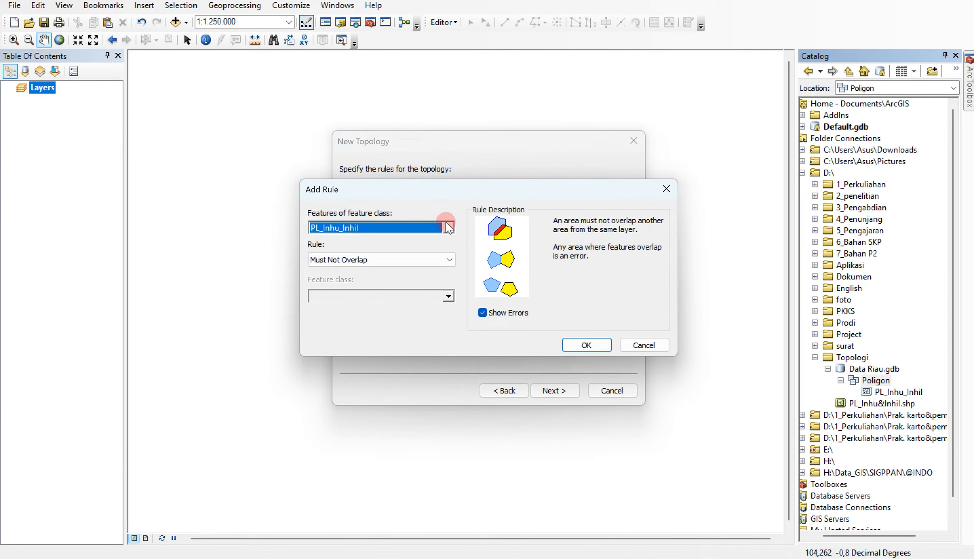
left_click(449, 259)
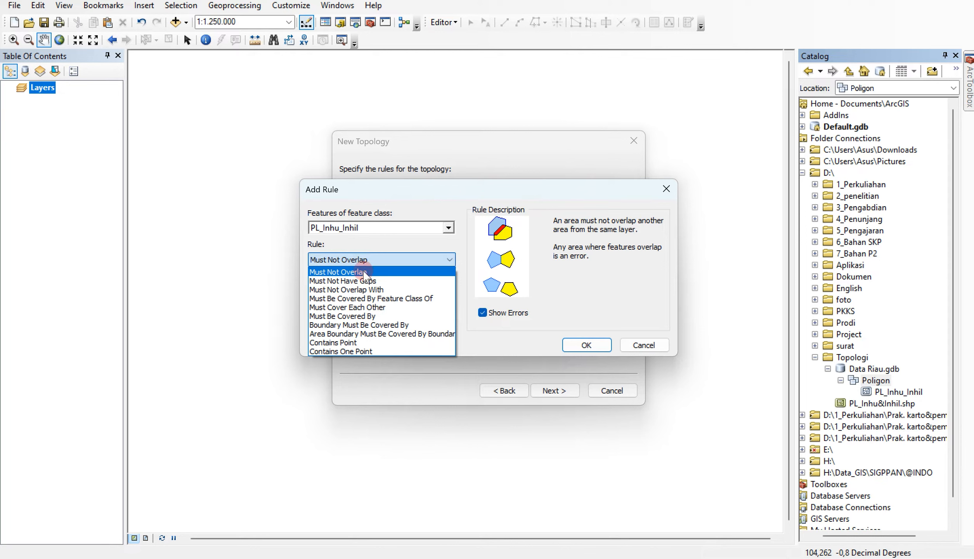
left_click(351, 273)
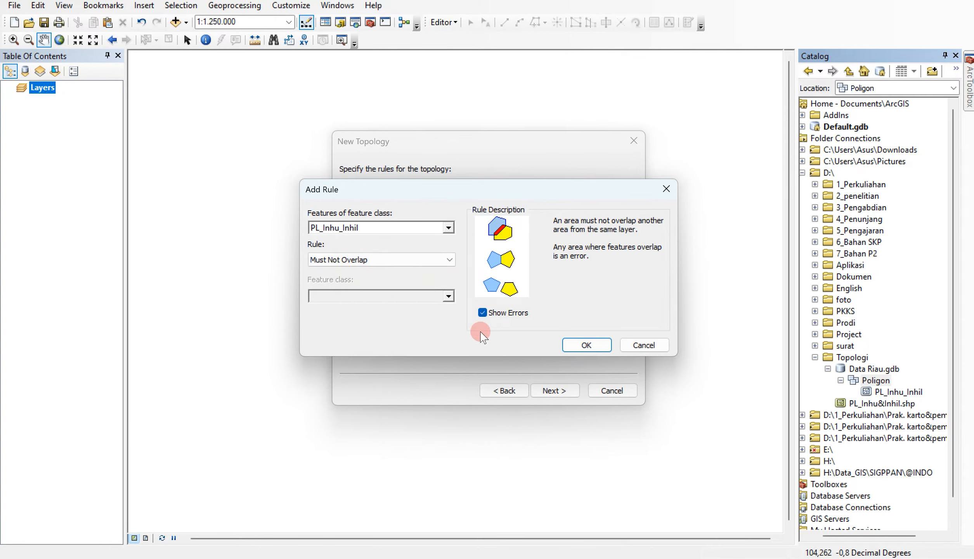
left_click(582, 345)
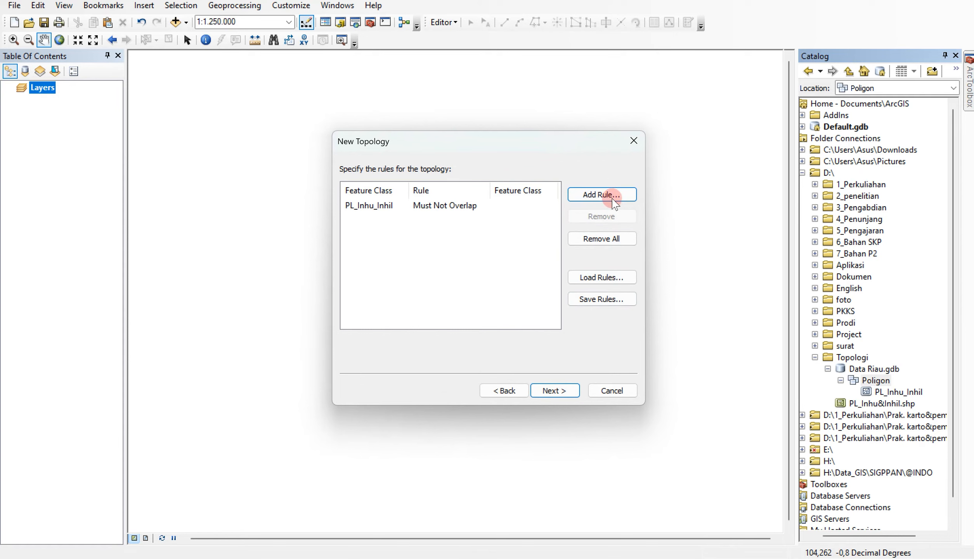
Add a Must Not Have Gaps rule for PL_Inhu_Inhil to the topology
left_click(605, 195)
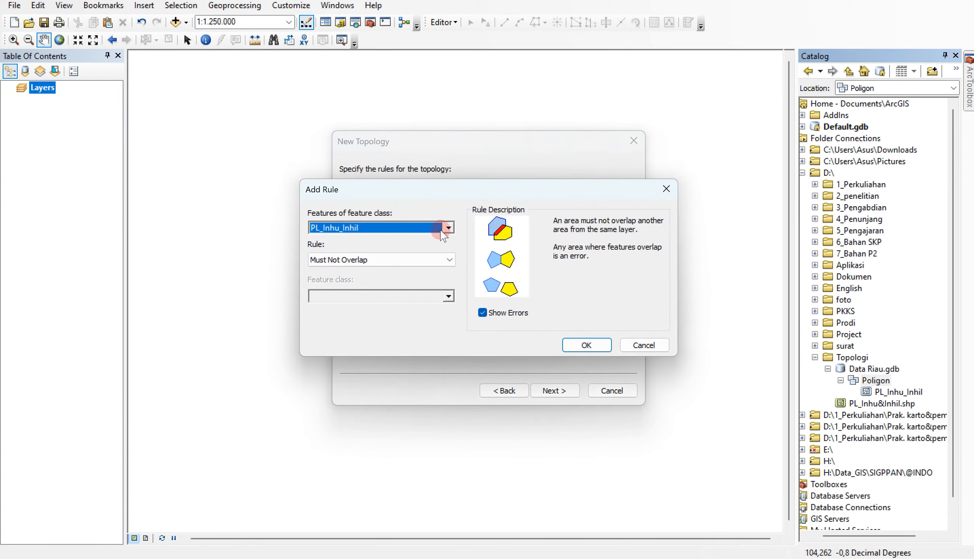
left_click(448, 260)
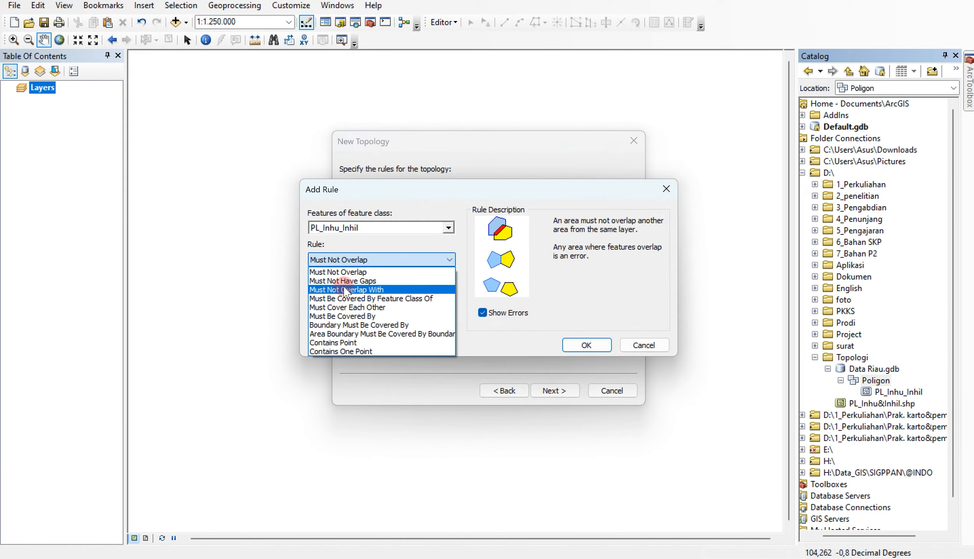
left_click(348, 279)
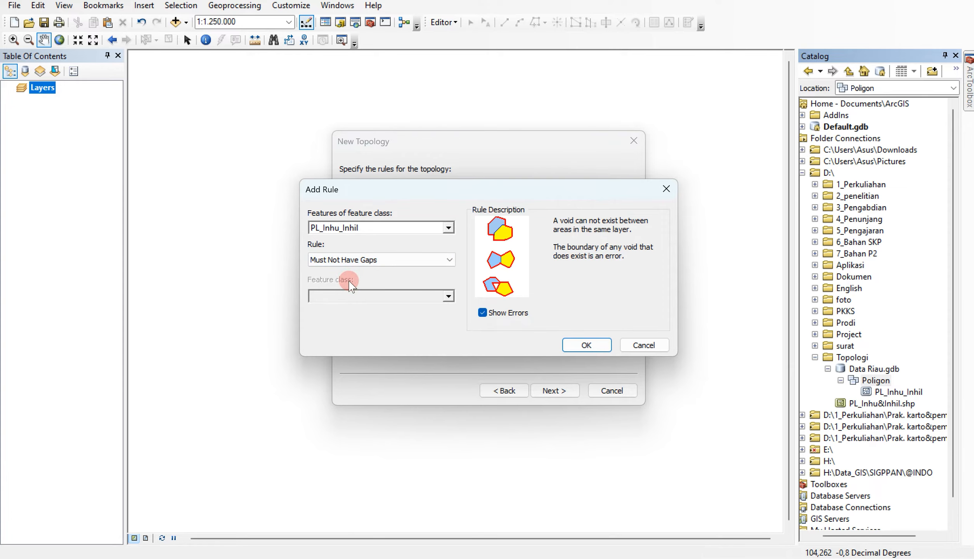
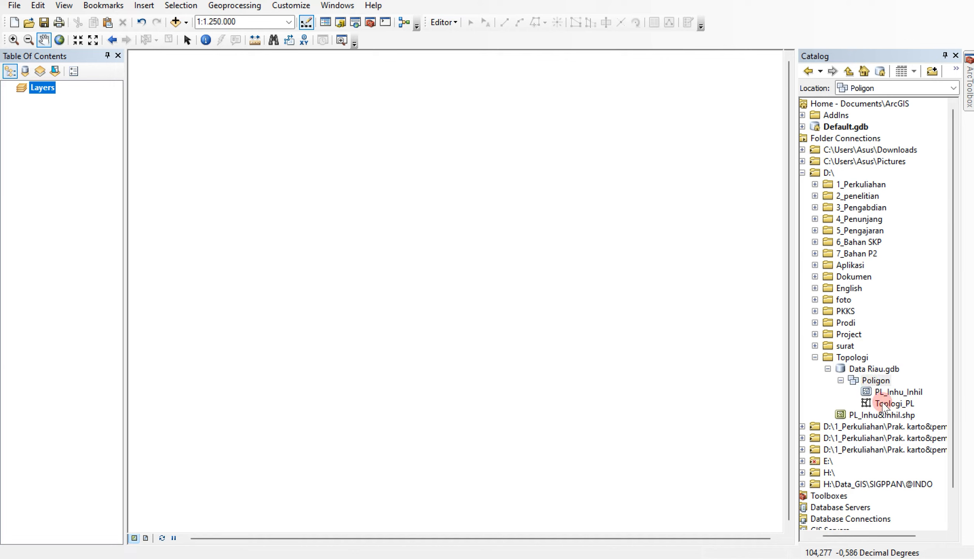
Add the Toplogi_PL topology to the map together with all its participating feature classes
left_click(883, 403)
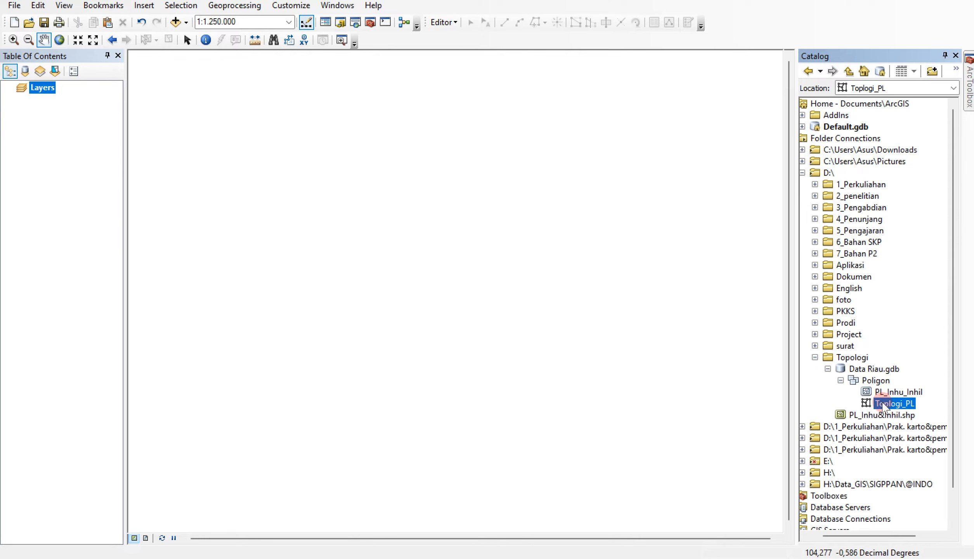
left_click_drag(881, 406, 11, 178)
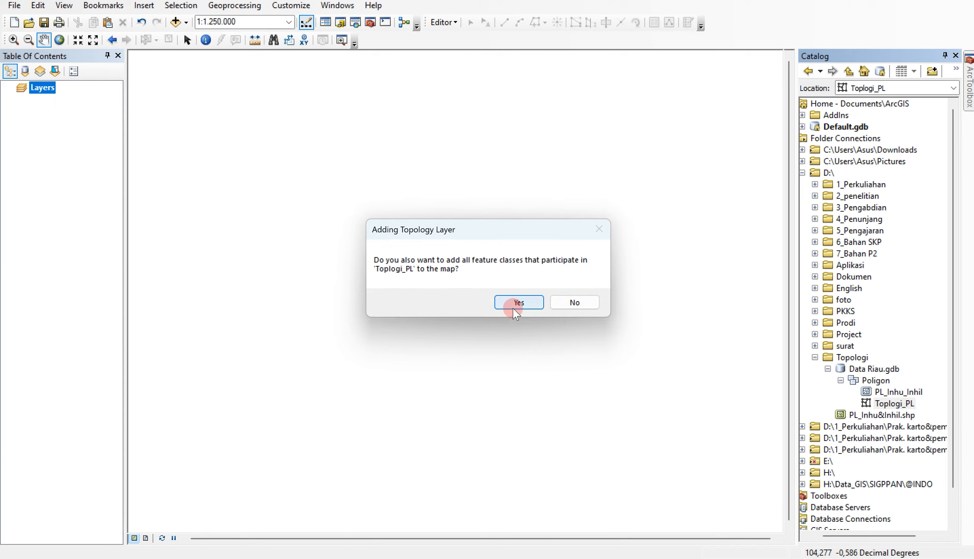
left_click(518, 305)
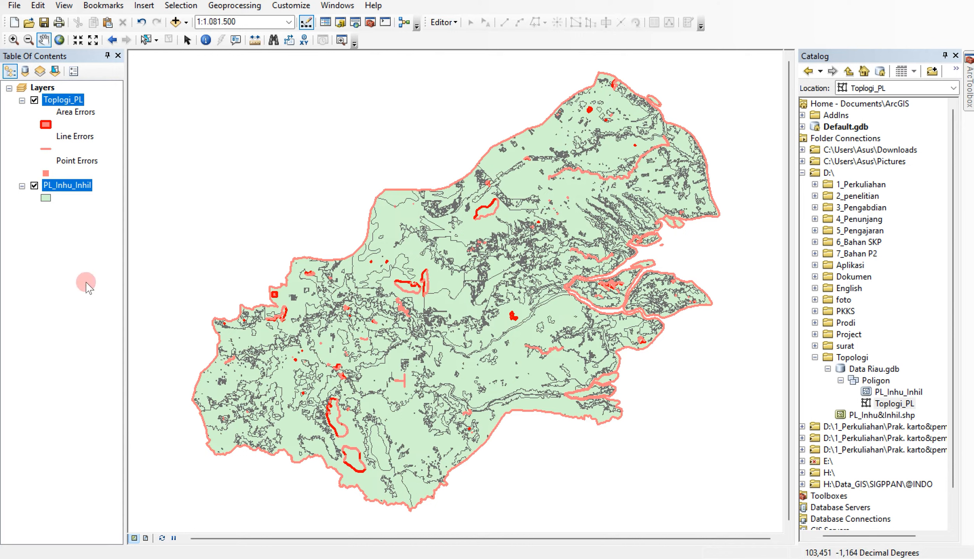
Symbolize the PL_Inhu_Inhil layer by unique values of the Legenda field, with all values added
left_click(73, 184)
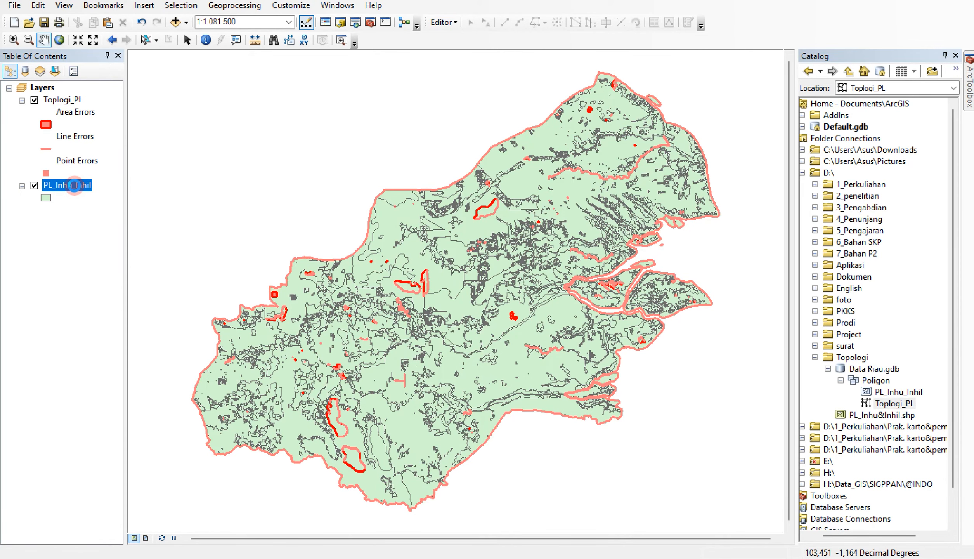
double_click(73, 185)
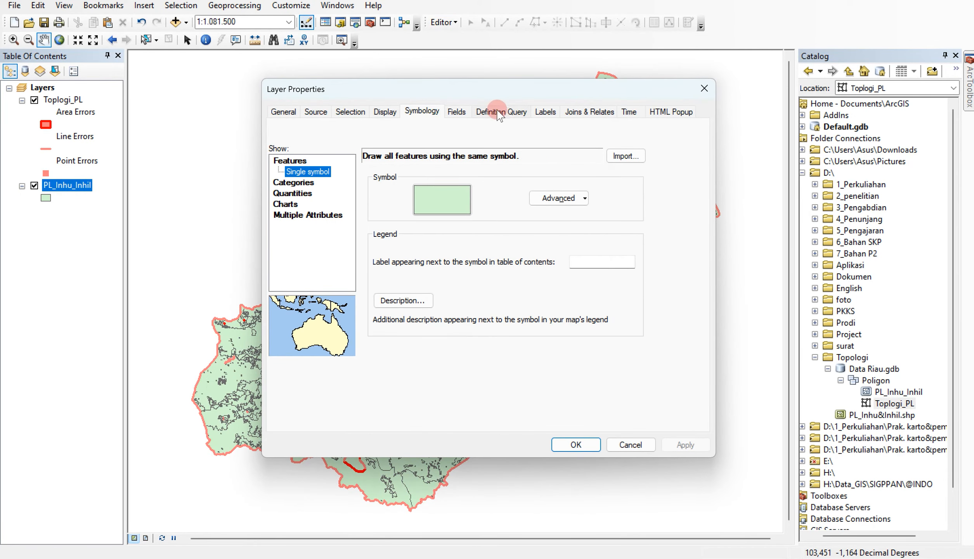
left_click(300, 182)
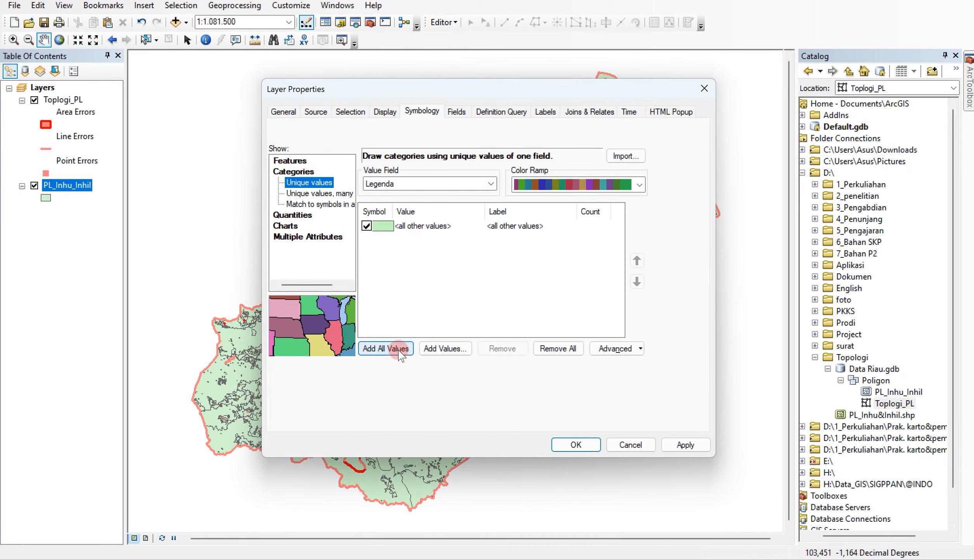
left_click(399, 349)
left_click(575, 445)
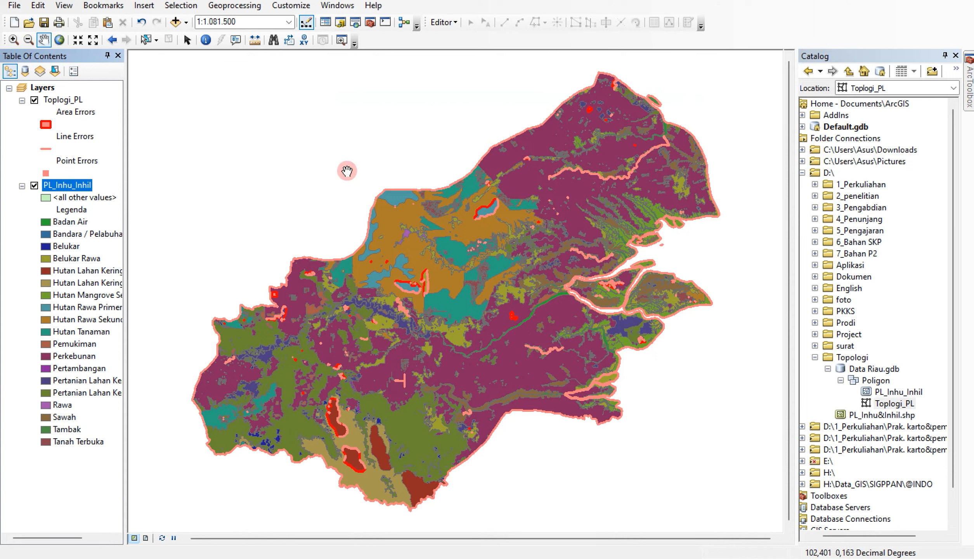
Display the Topology toolbar docked below the Editor toolbar and start an edit session
right_click(465, 41)
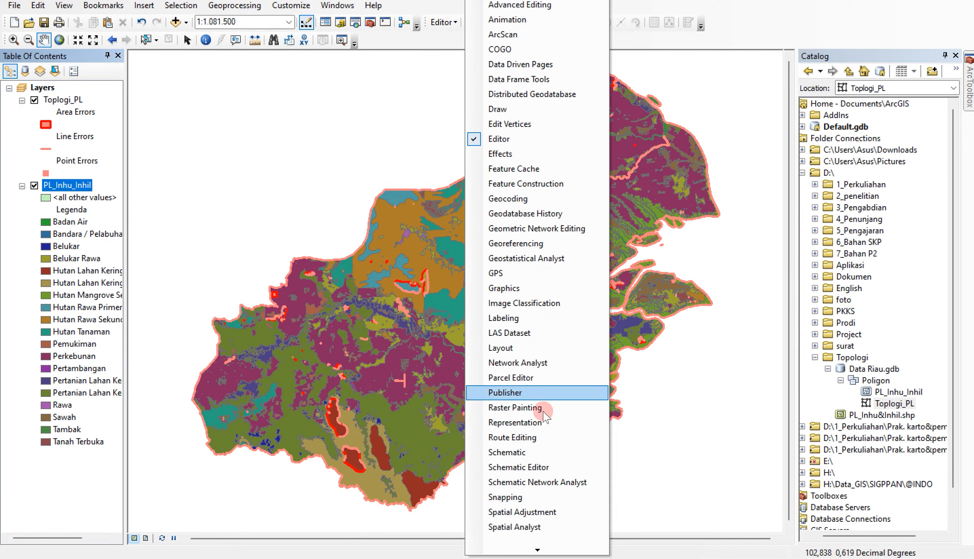
mouse_move(555, 548)
left_click(522, 521)
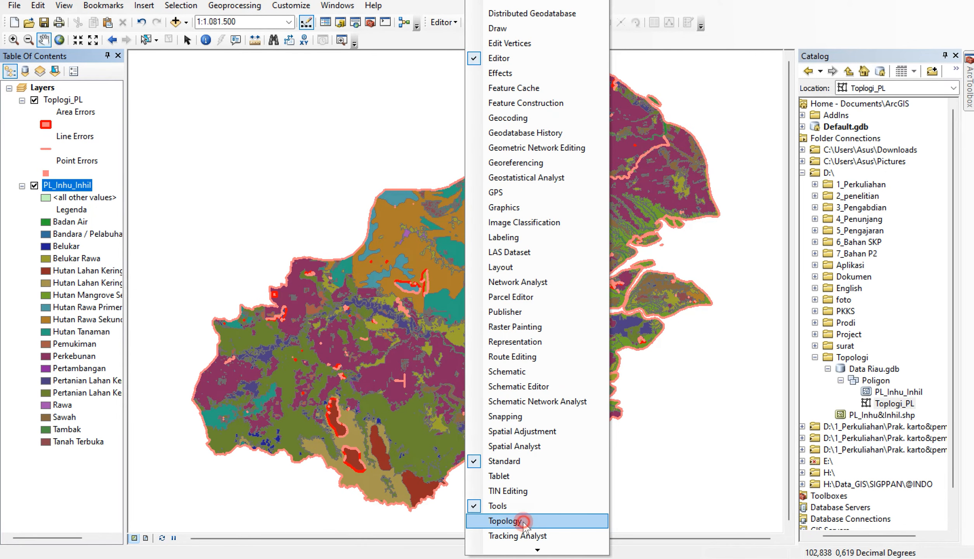
left_click_drag(344, 190, 402, 39)
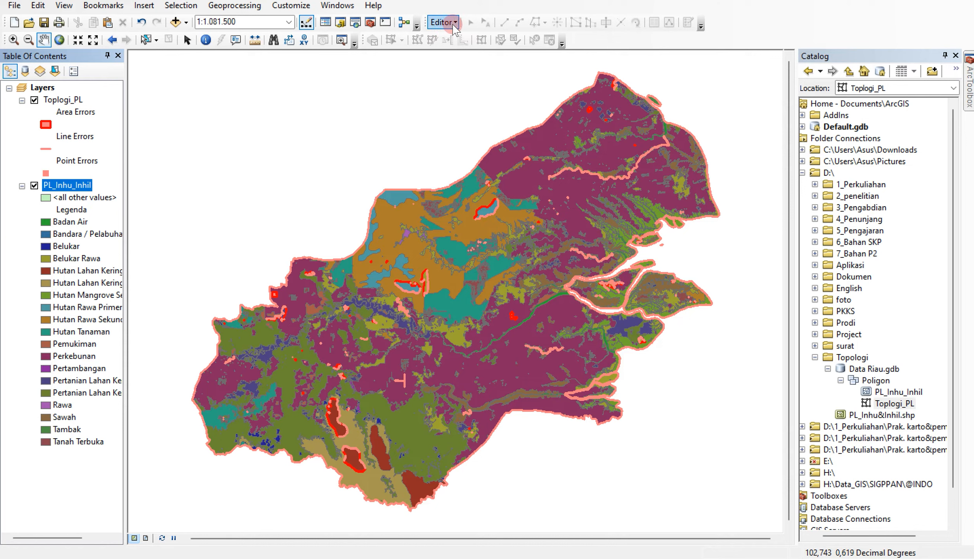
left_click(454, 26)
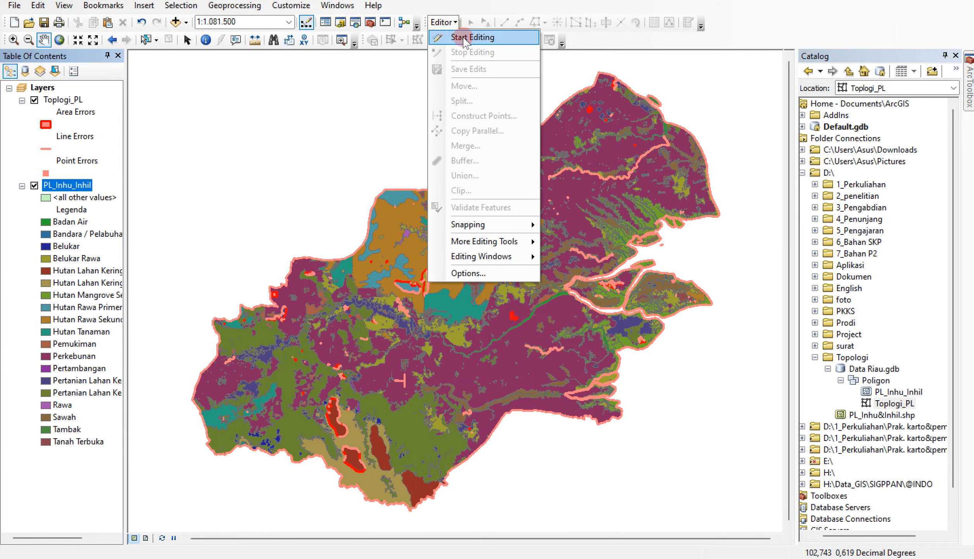
left_click(472, 37)
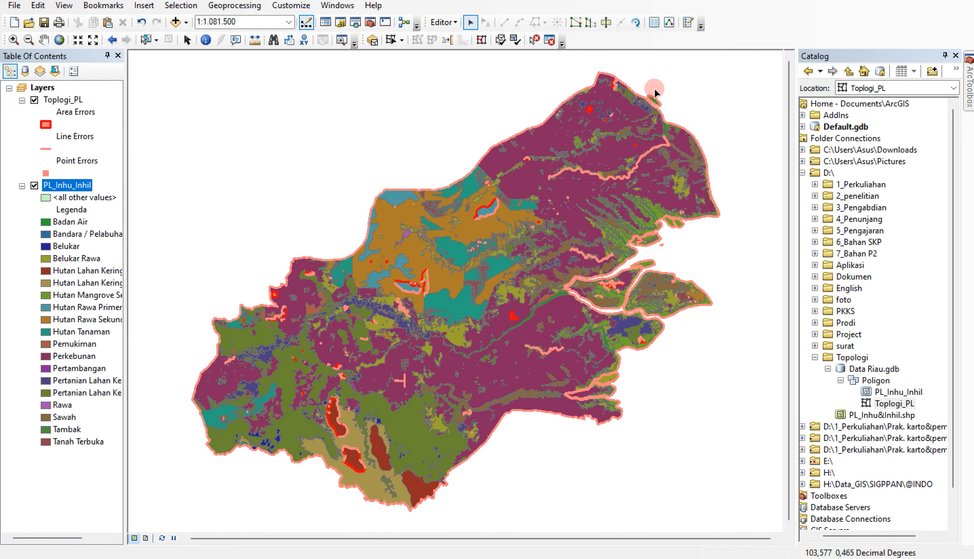
Collapse the Catalog, open the Error Inspector and search the full map extent for PL_Inhu_Inhil - Must Not Overlap errors
left_click(944, 55)
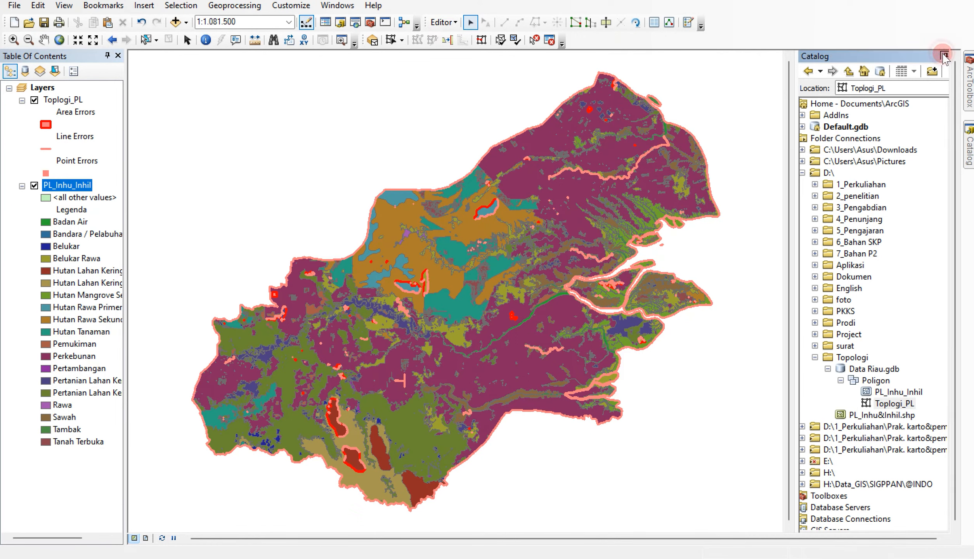
left_click(549, 40)
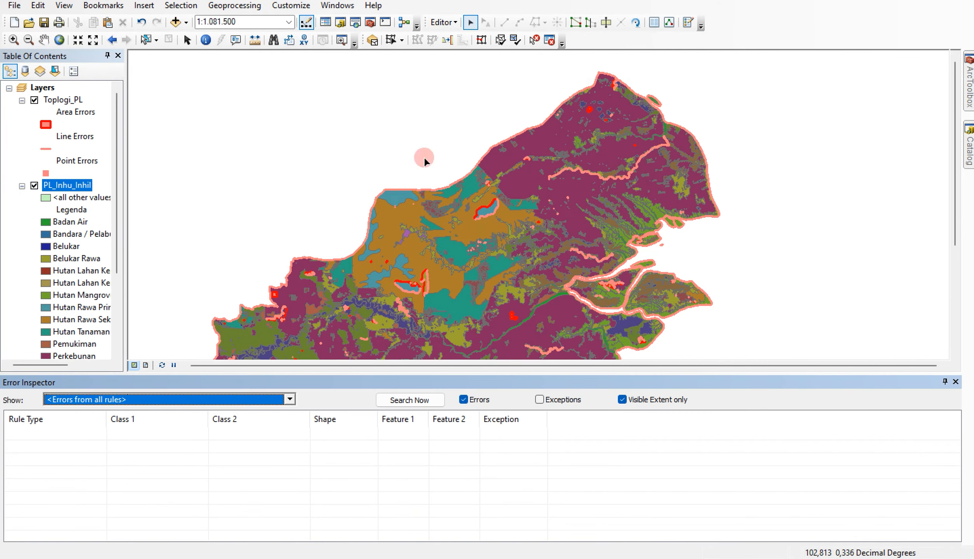
scroll(619, 150, "down", 3)
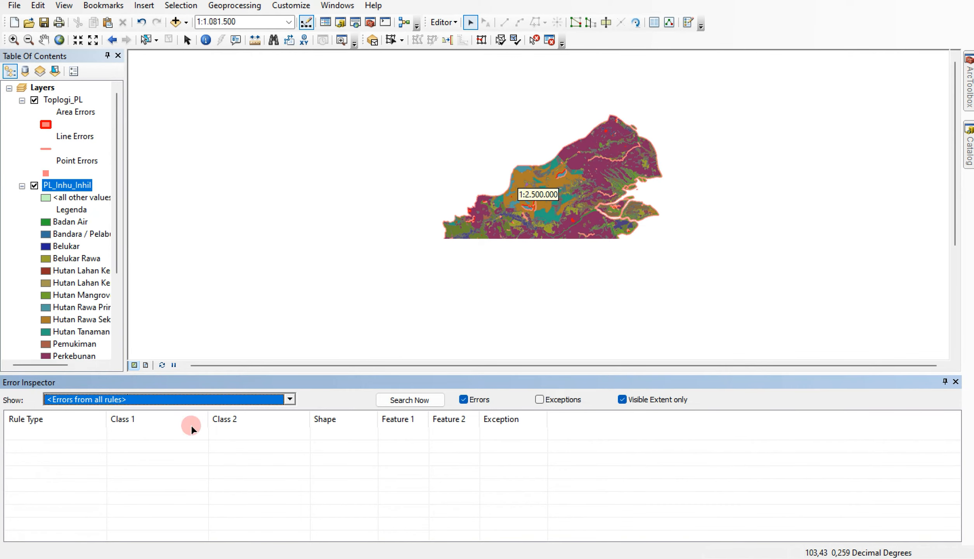
left_click(287, 402)
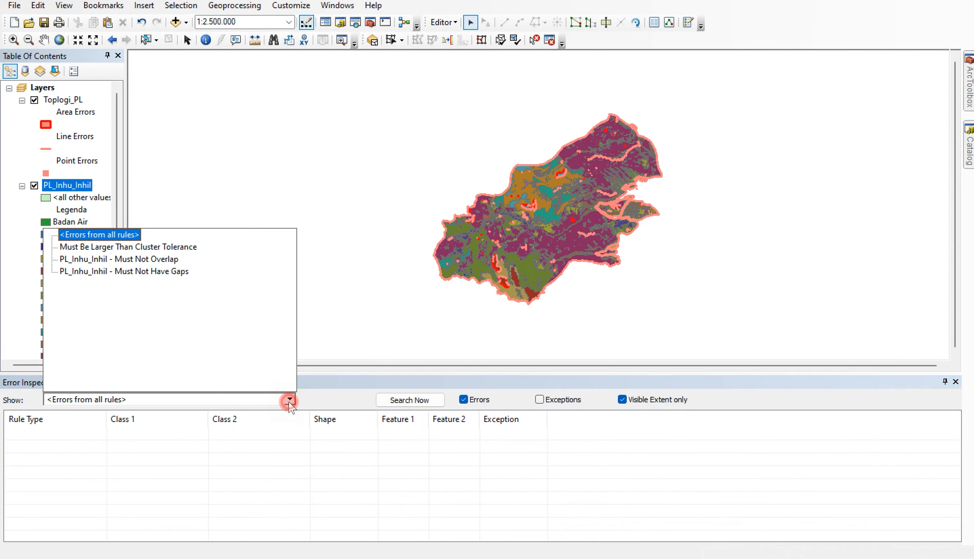
left_click(141, 260)
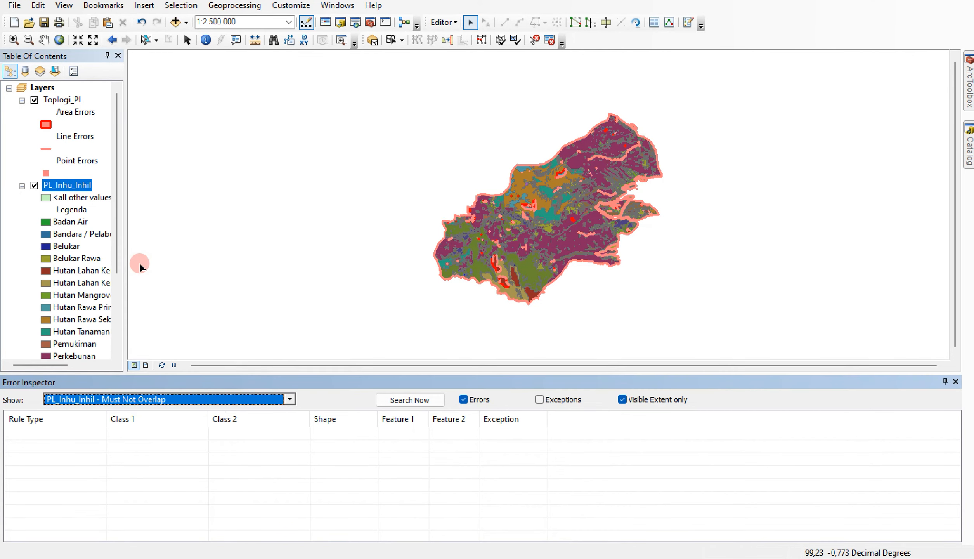
left_click(229, 419)
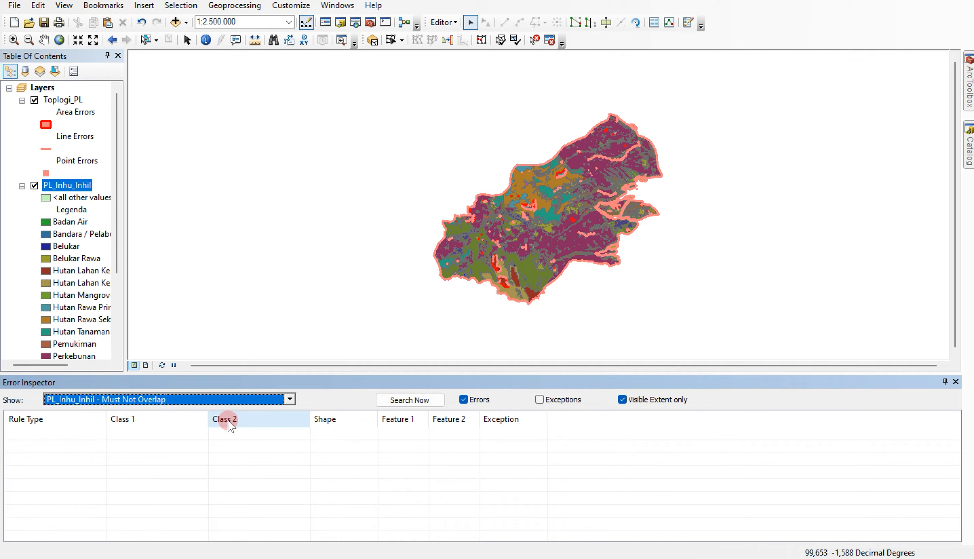
left_click(409, 402)
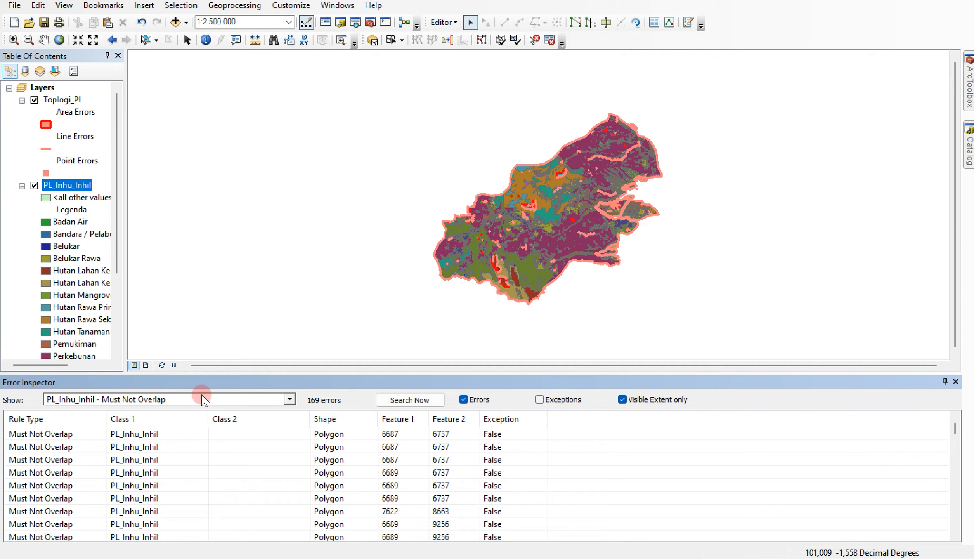
Zoom to the first Must Not Overlap error, between features 6687 and 6737, and merge it into Hutan Lahan Kering Sekunder
left_click(133, 435)
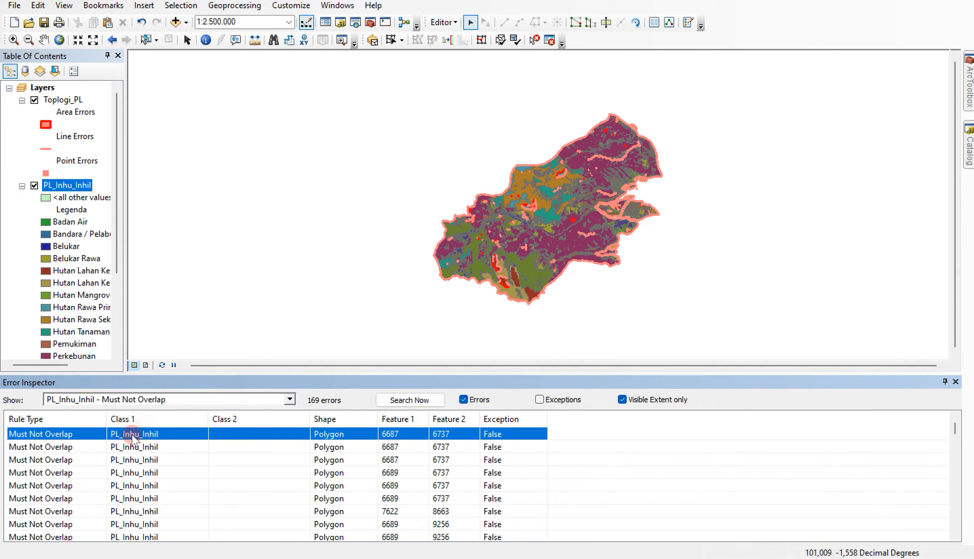
right_click(164, 435)
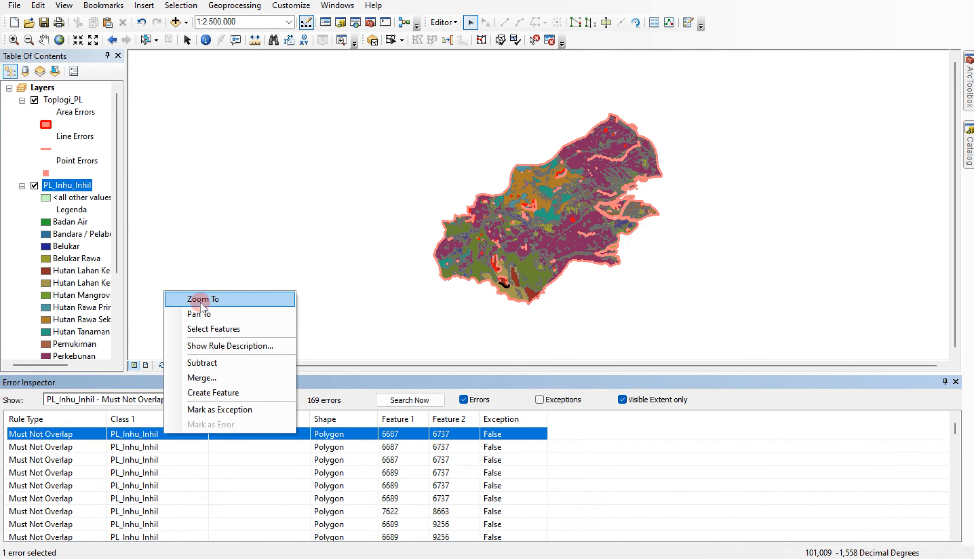
left_click(201, 300)
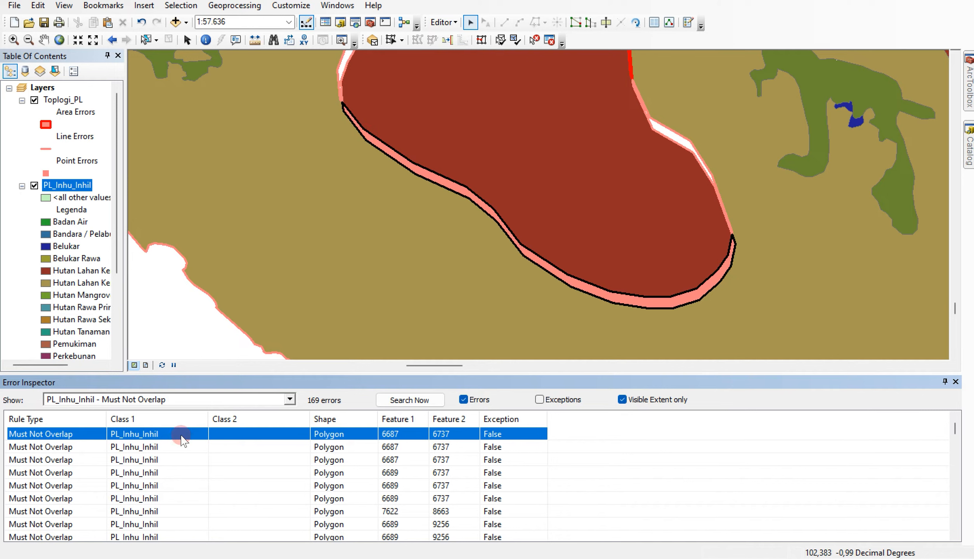
right_click(163, 437)
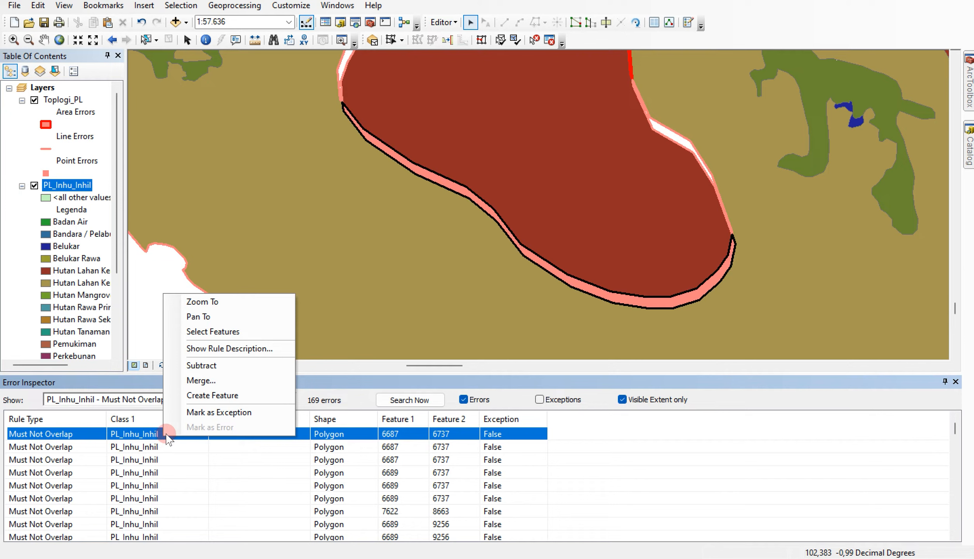
left_click(201, 386)
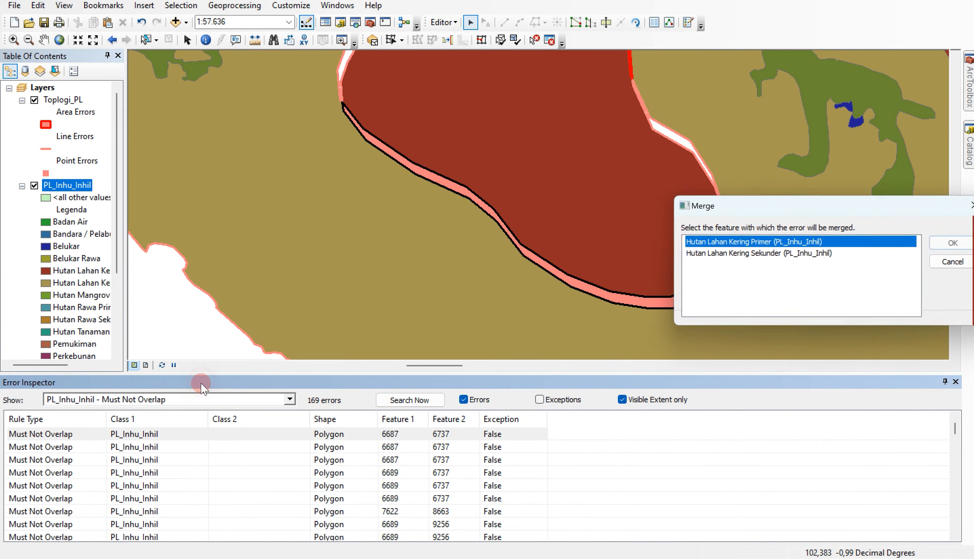
left_click(720, 242)
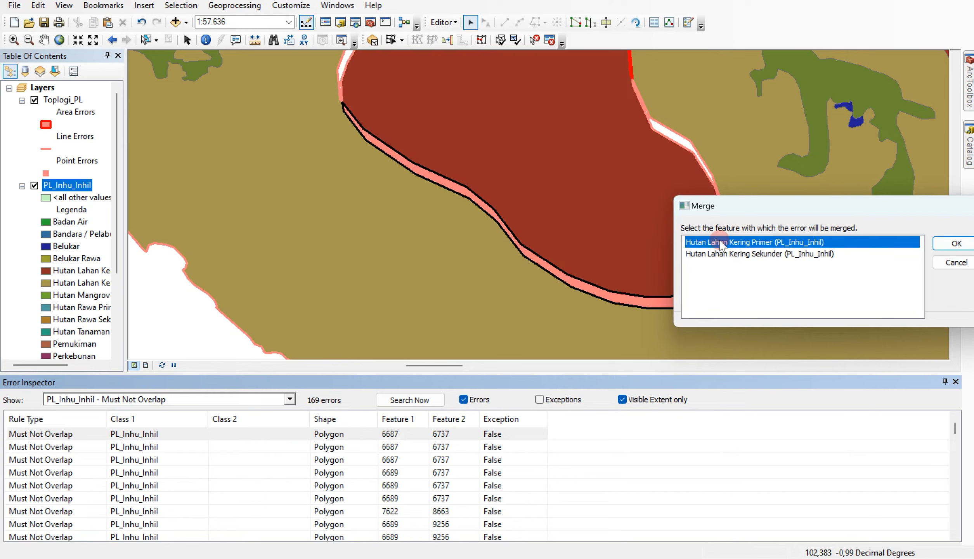
left_click(718, 255)
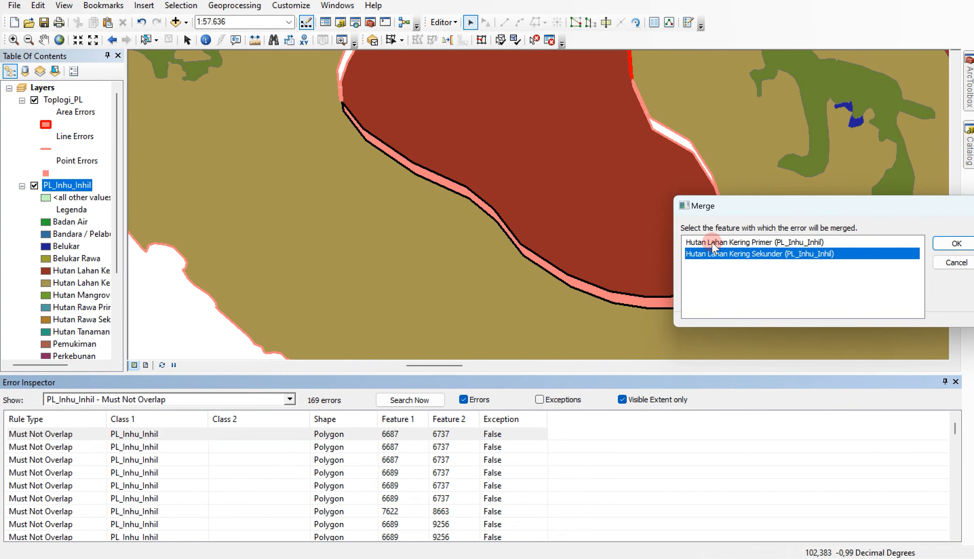
left_click(712, 243)
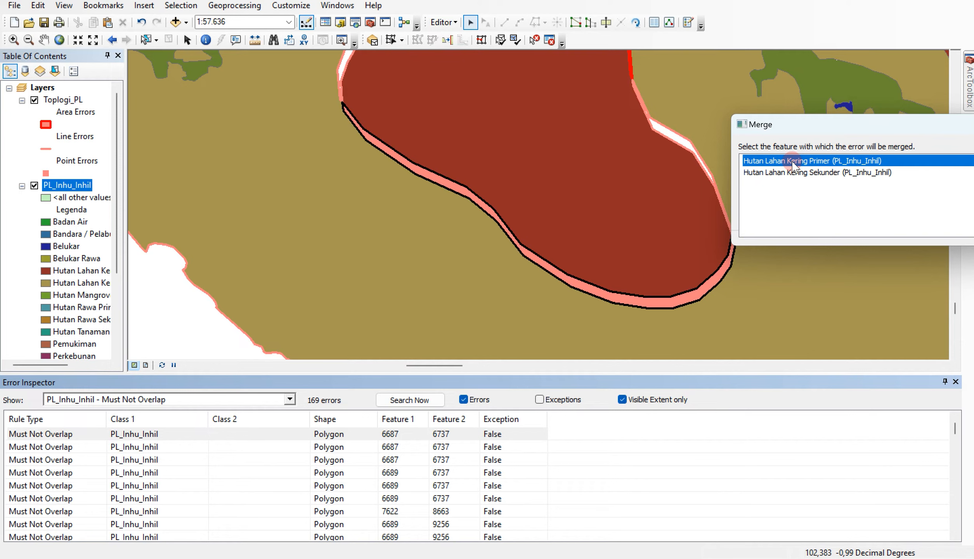
left_click(792, 161)
left_click(792, 162)
left_click(794, 174)
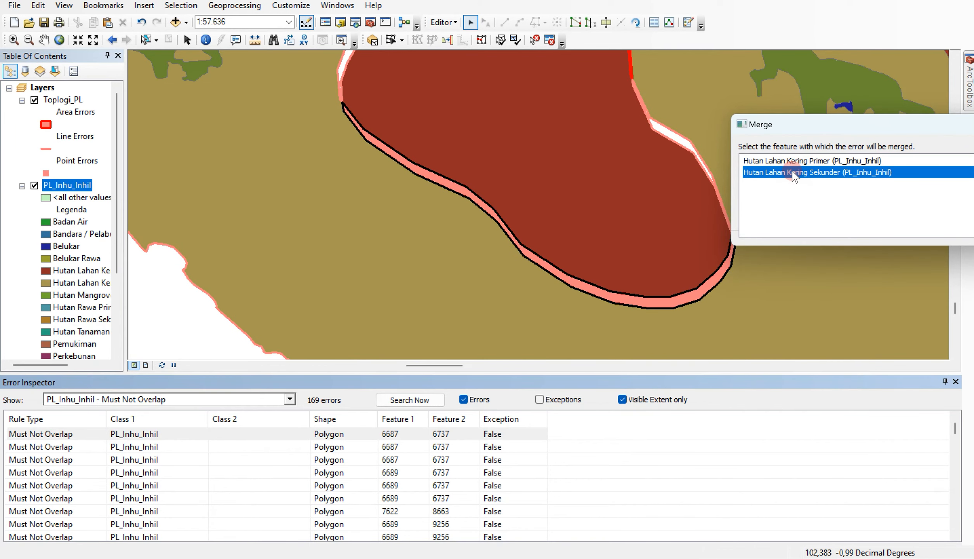
left_click_drag(887, 126, 844, 49)
left_click(966, 83)
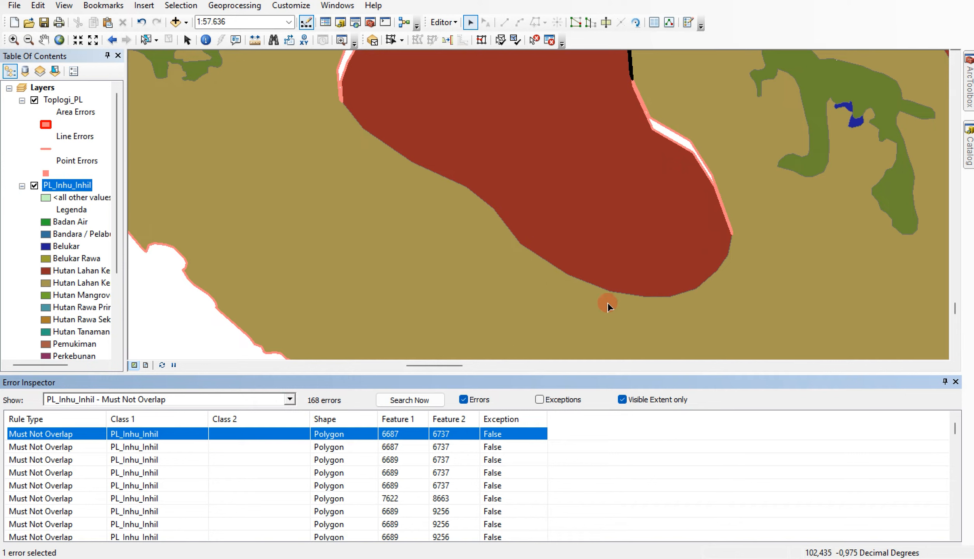
Zoom to the next overlap error between features 6687 and 6737 and merge it into Hutan Lahan Kering Primer
right_click(151, 435)
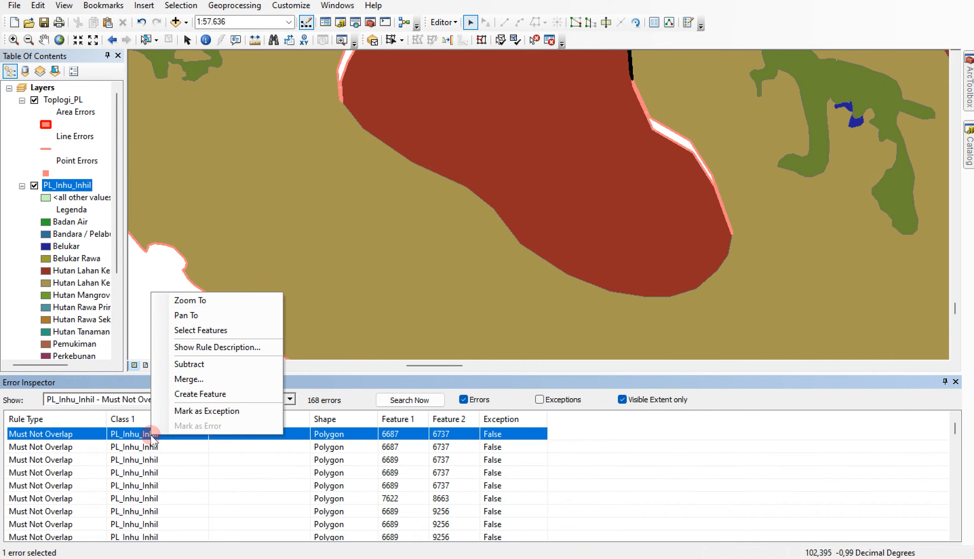
left_click(197, 300)
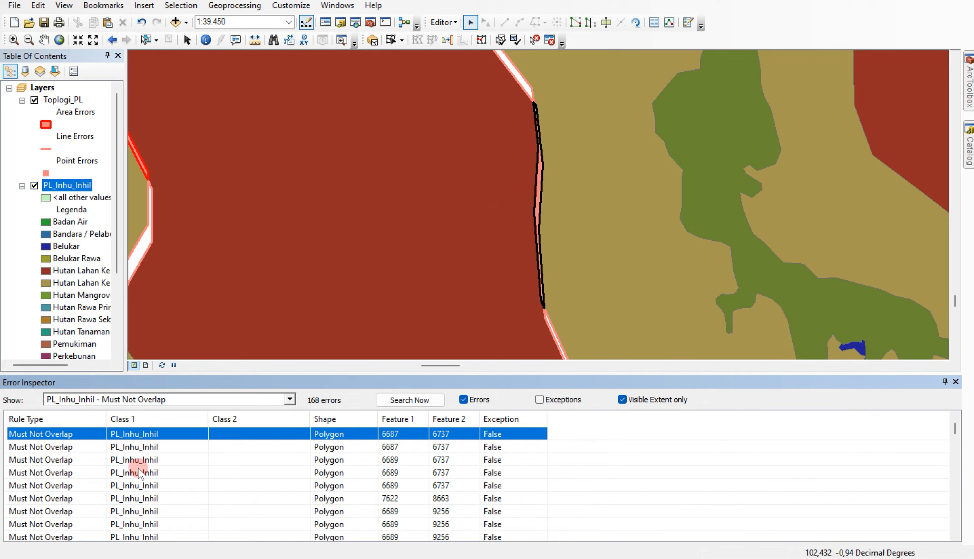
right_click(150, 433)
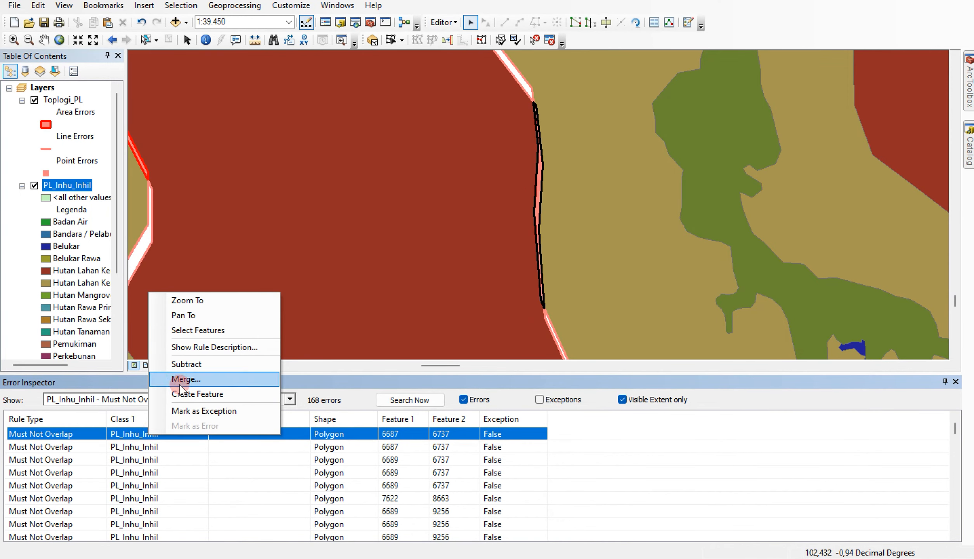
left_click(183, 379)
left_click(735, 84)
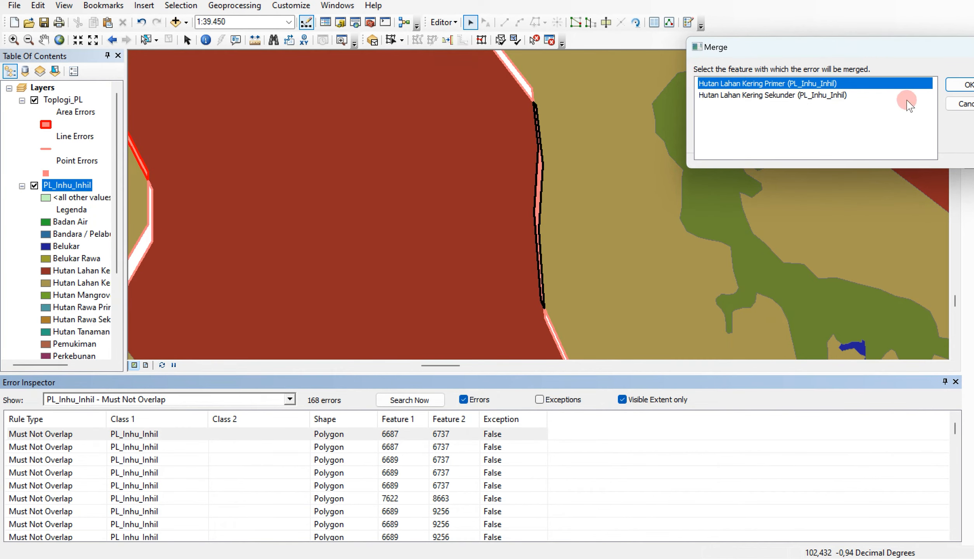
left_click(963, 84)
Fix the last overlap between features 6687 and 6737 by zooming to it and merging it into Hutan Lahan Kering Primer
left_click(44, 434)
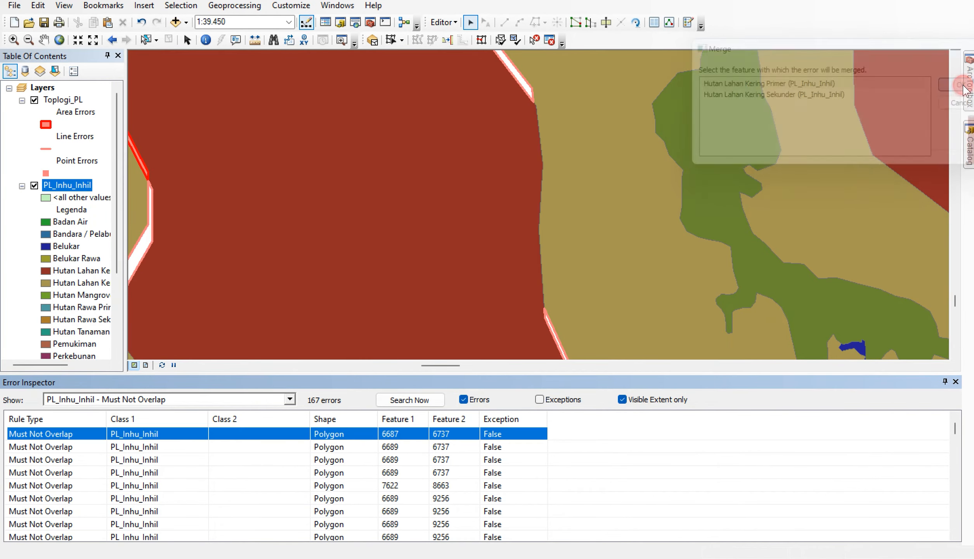
right_click(58, 430)
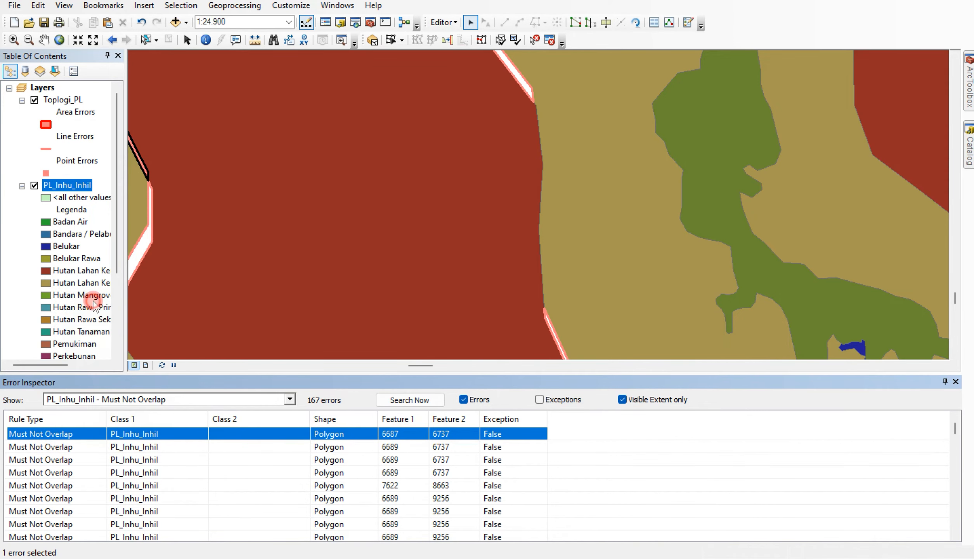
left_click(94, 298)
right_click(51, 432)
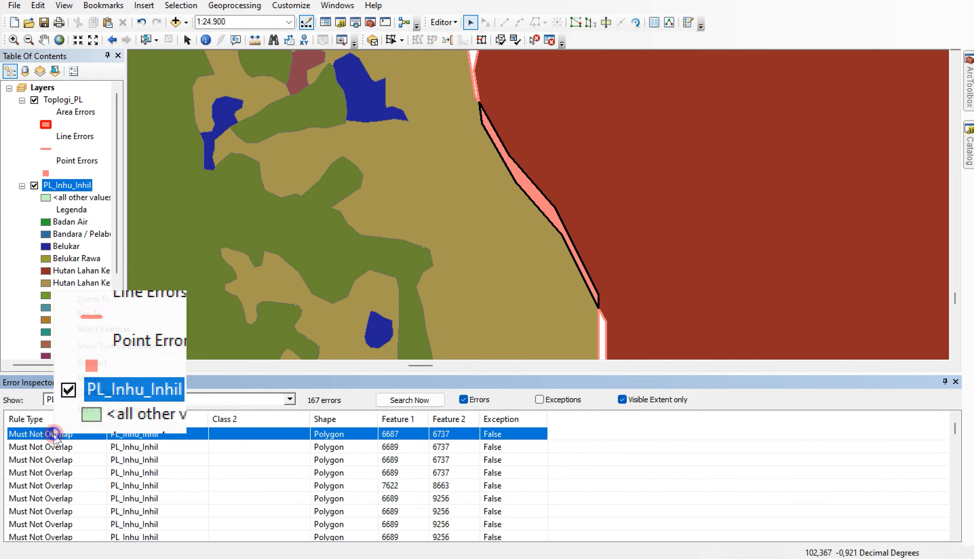
left_click(92, 380)
left_click(737, 95)
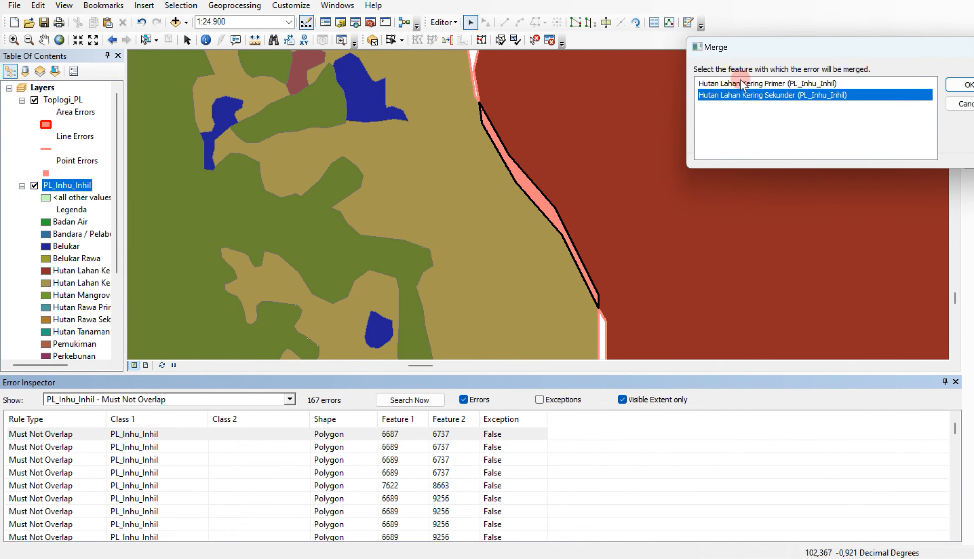
left_click(741, 83)
left_click(961, 88)
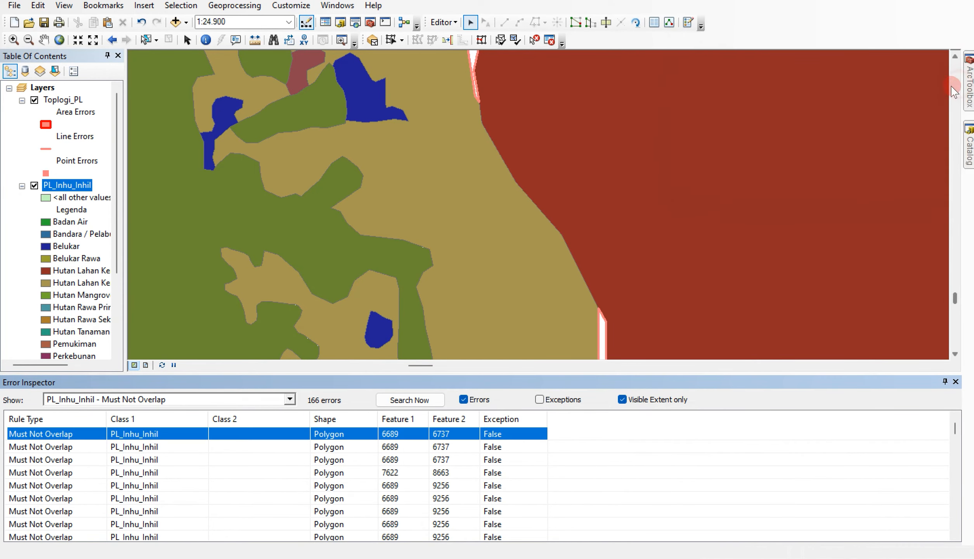
Zoom to the first overlap error between features 6689 and 6737 and merge it into Hutan Lahan Kering Sekunder
right_click(57, 441)
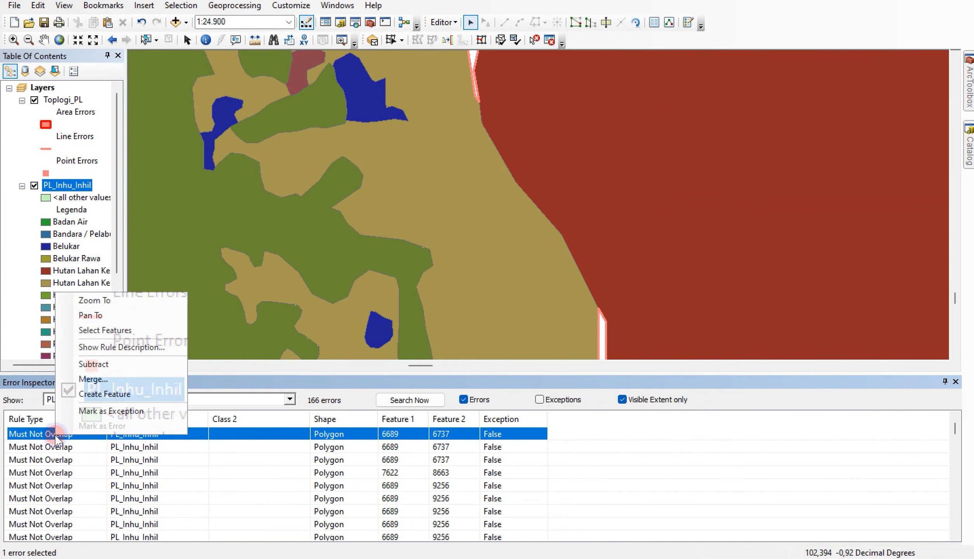
left_click(102, 299)
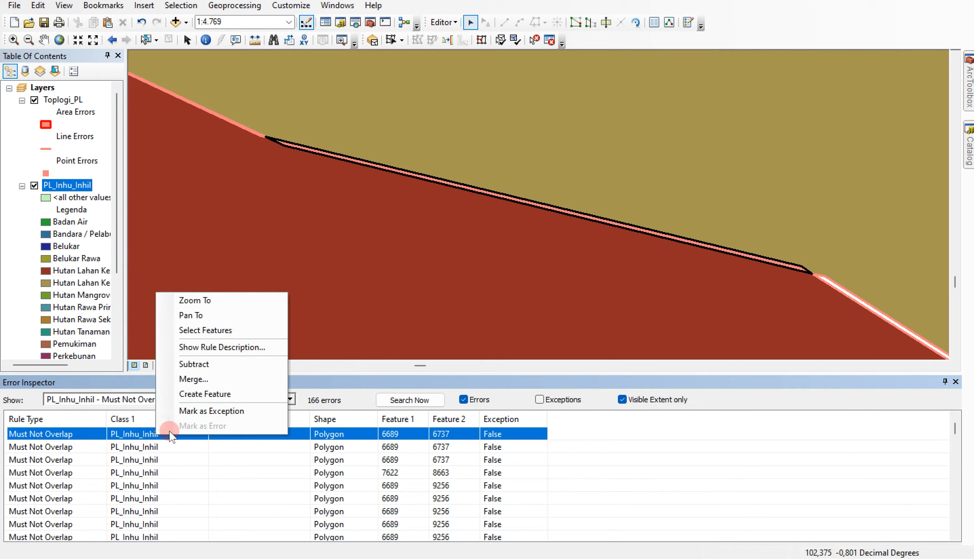
left_click(194, 379)
left_click(736, 83)
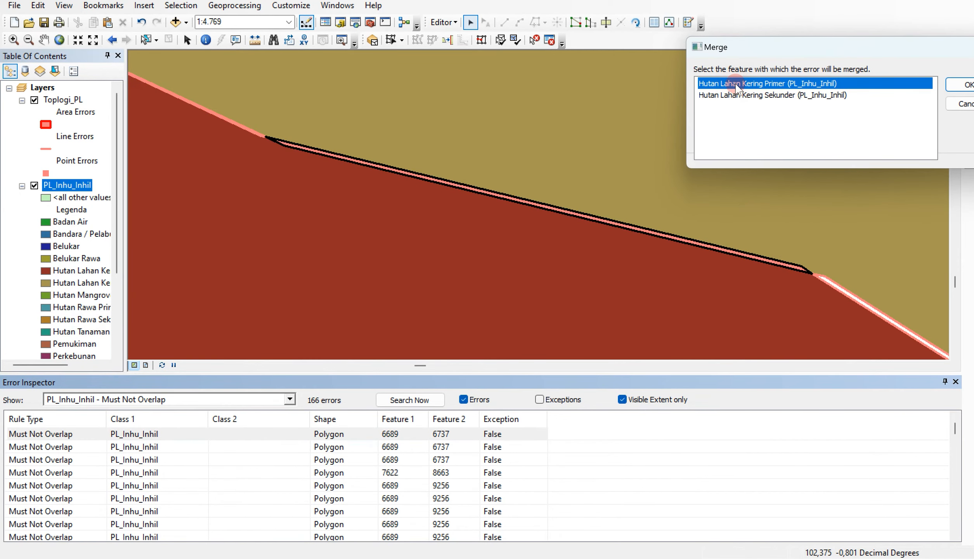
left_click(739, 95)
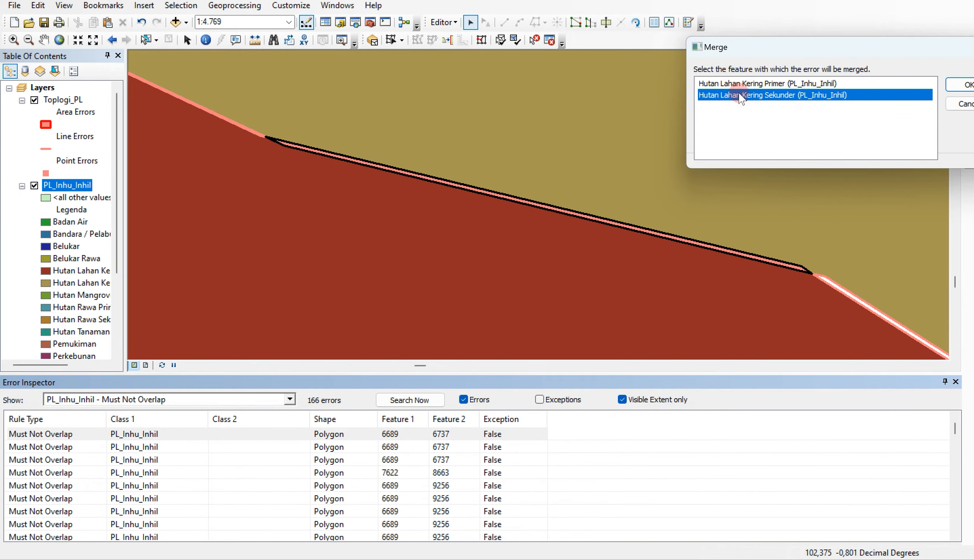
left_click(964, 84)
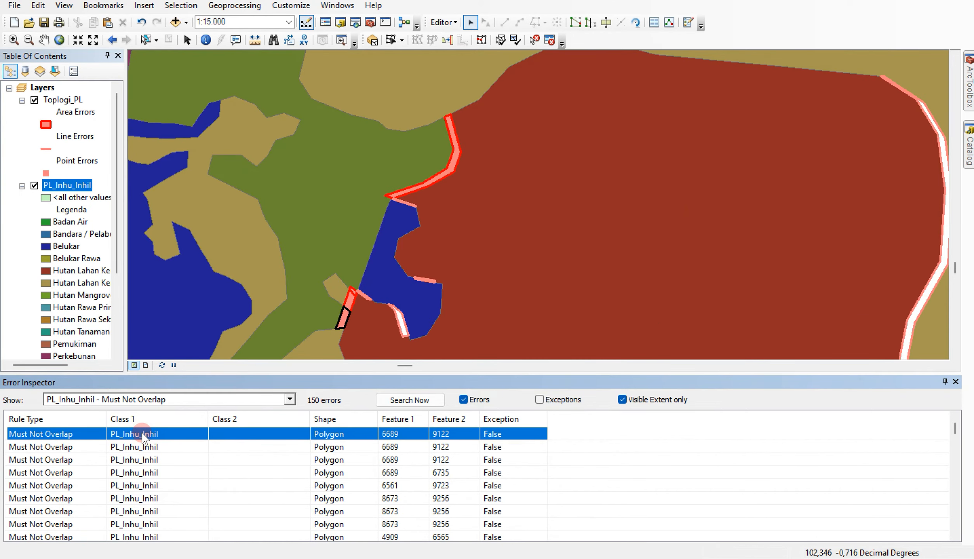
left_click(143, 499, "shift")
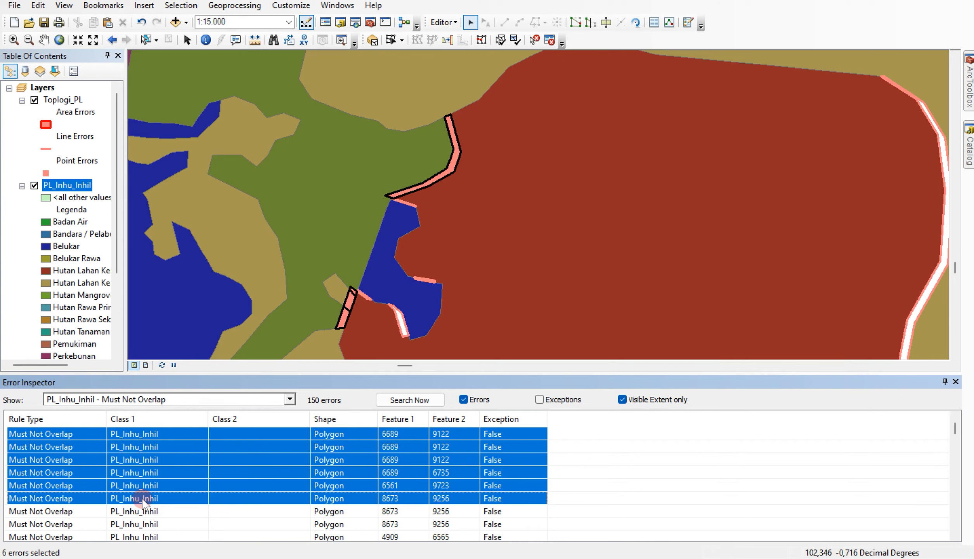
right_click(142, 500)
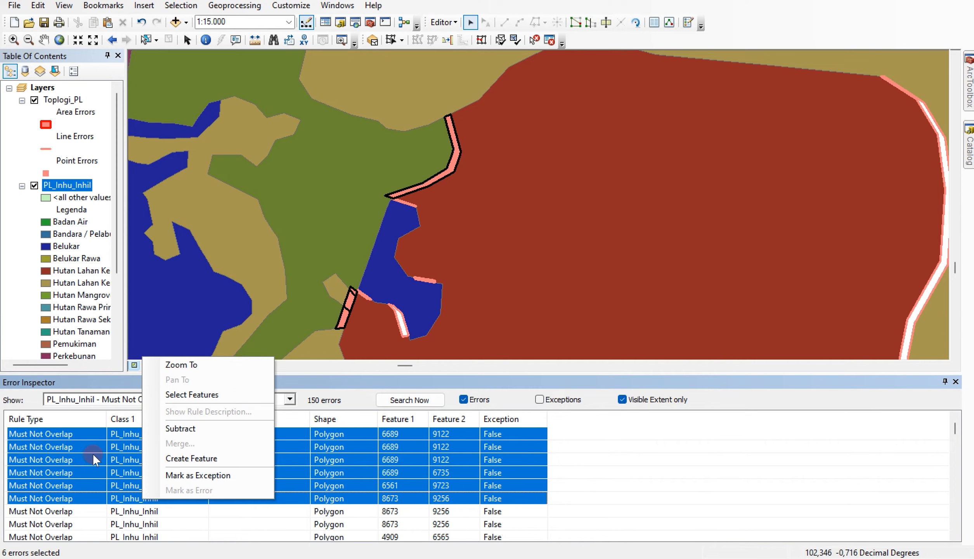
left_click(88, 434)
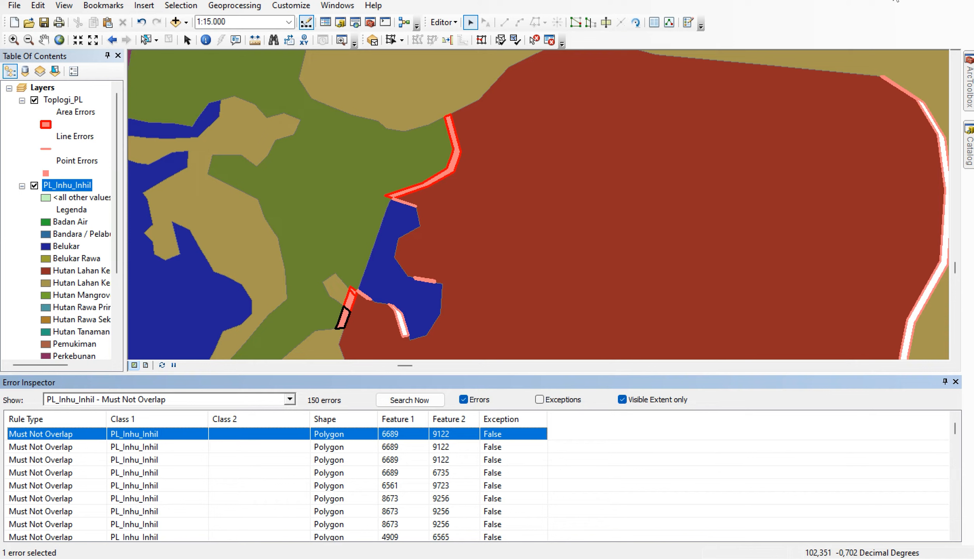
Merge the first overlap error between features 6689 and 9122 into Pertanian Lahan Kering Campur
right_click(48, 433)
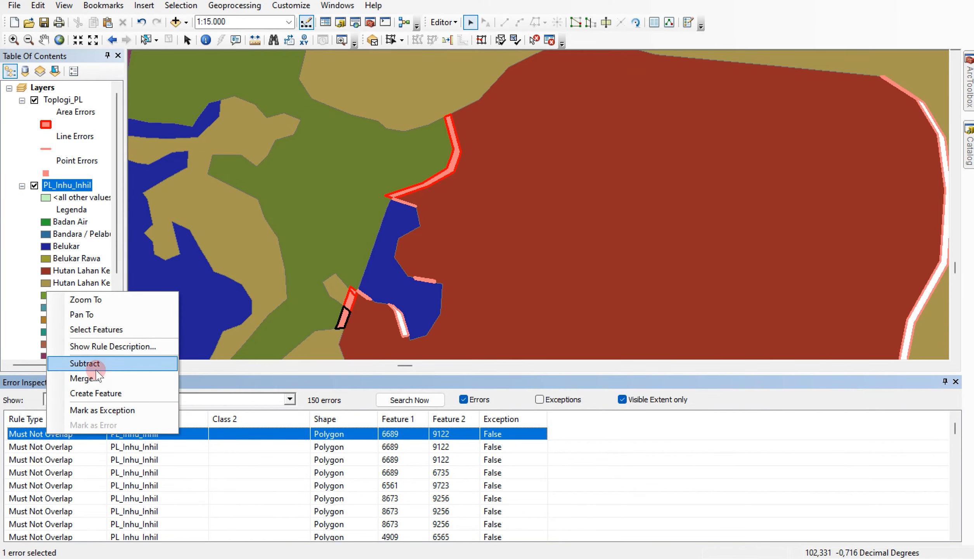
left_click(84, 374)
left_click(714, 96)
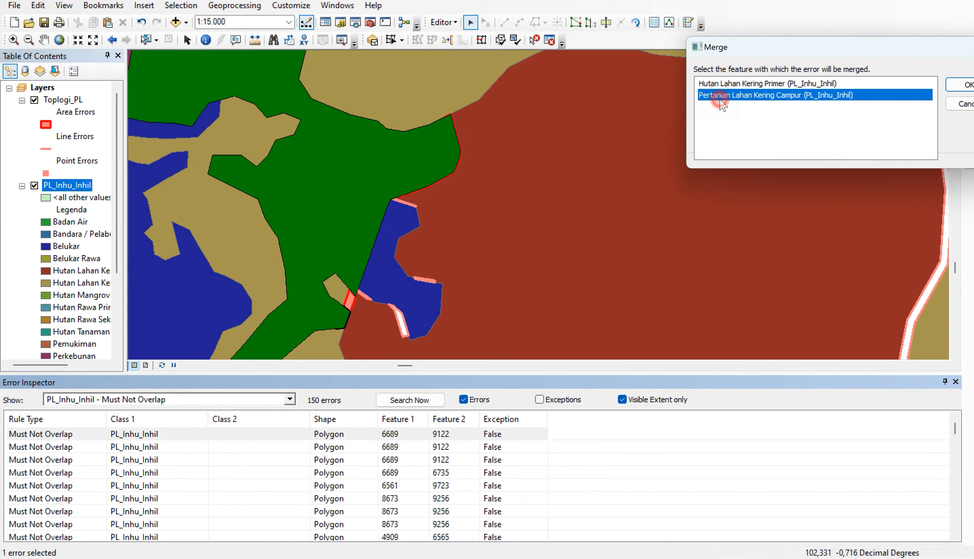
left_click(969, 85)
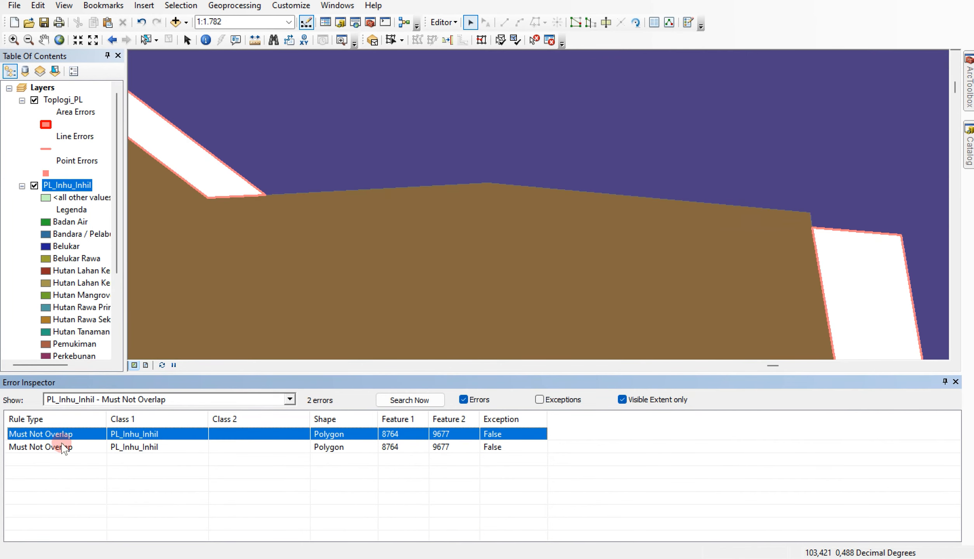
Zoom to the first overlap error between features 8764 and 9677 and merge it into Pertanian Lahan Kering
right_click(53, 434)
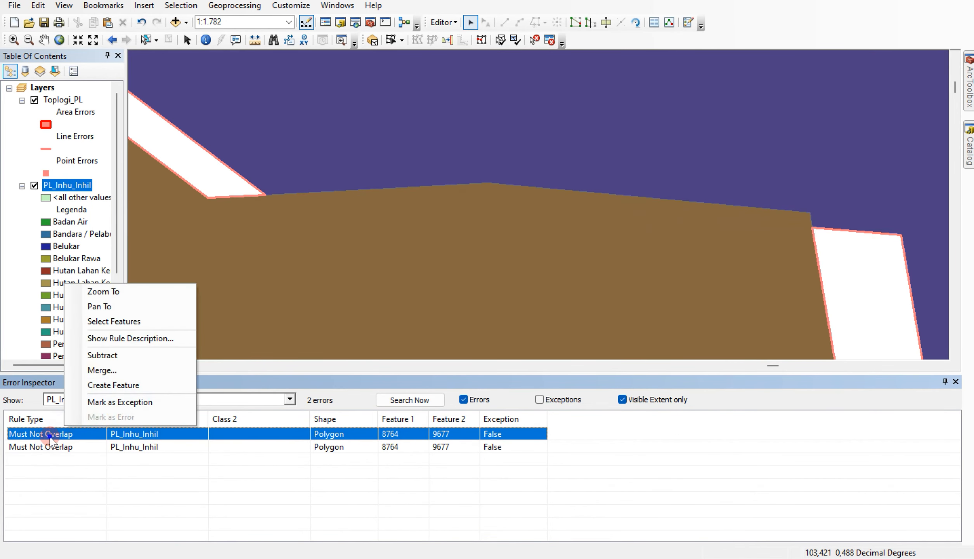
left_click(89, 301)
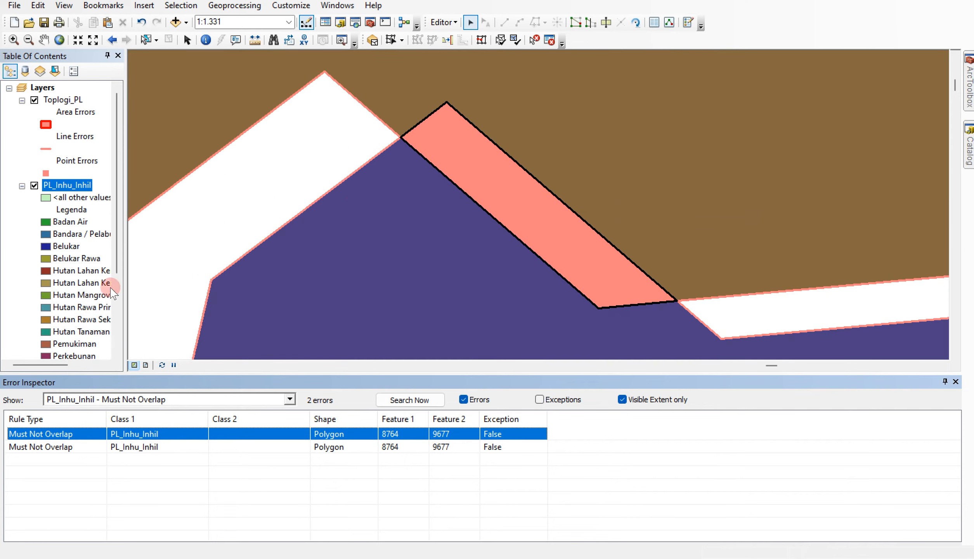
right_click(58, 434)
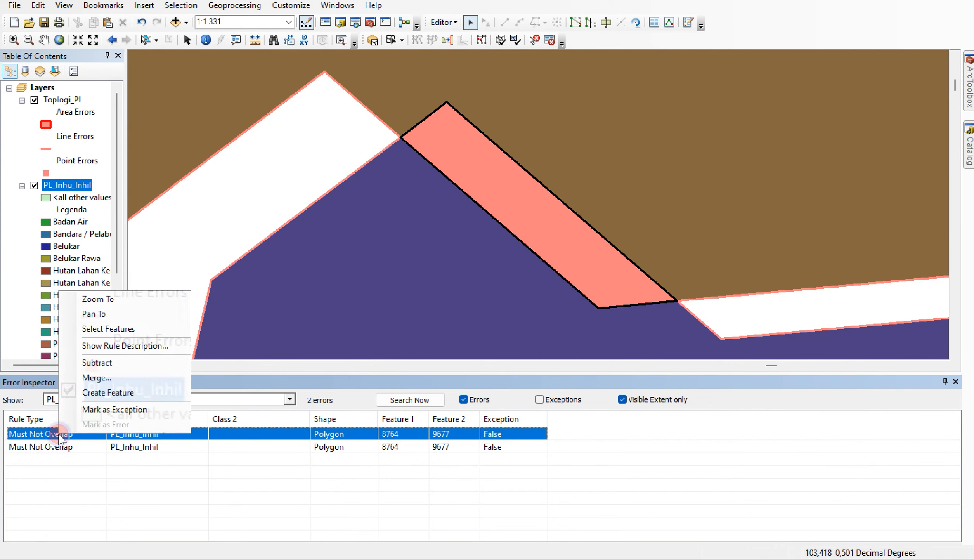
left_click(95, 374)
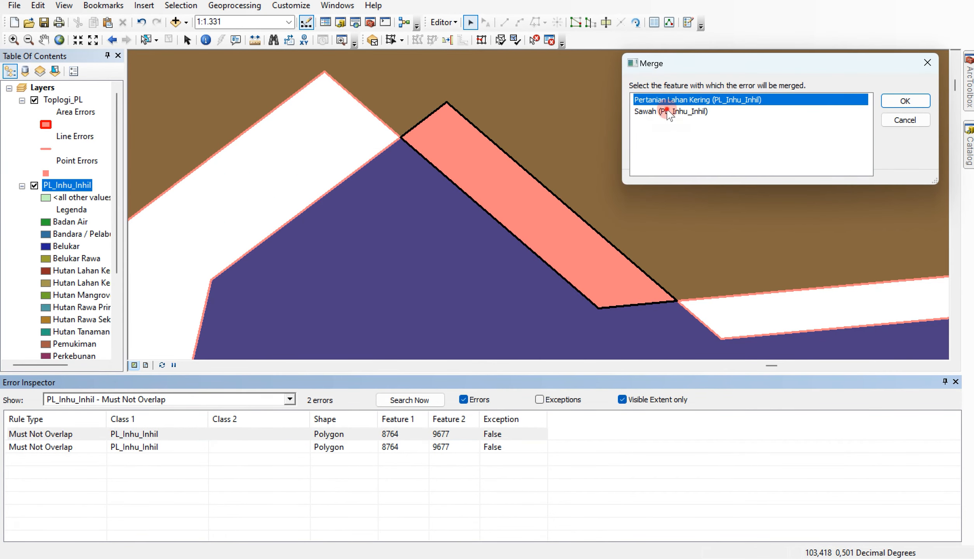
left_click(668, 112)
left_click(666, 100)
left_click(905, 100)
Zoom to the remaining overlap error between features 8764 and 9677 and merge it into Sawah
right_click(67, 434)
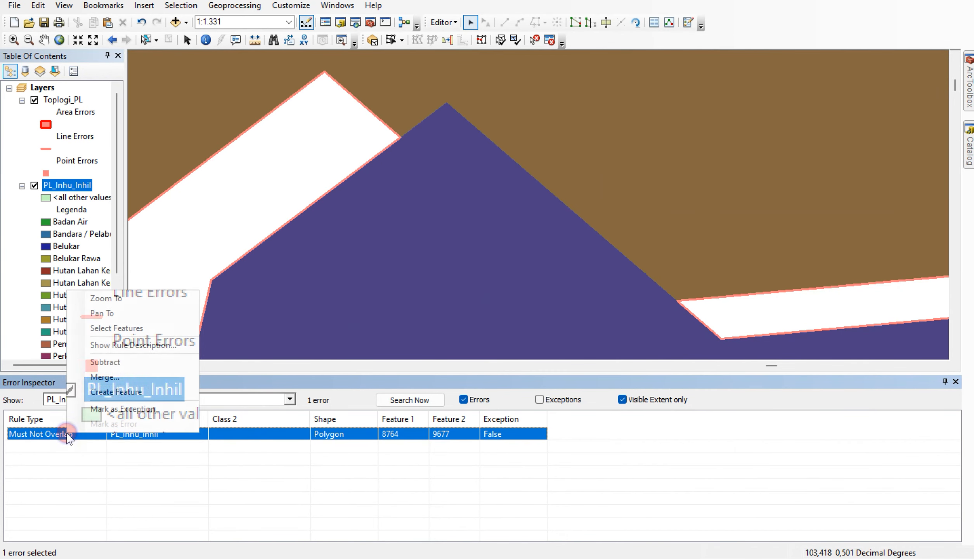
left_click(104, 298)
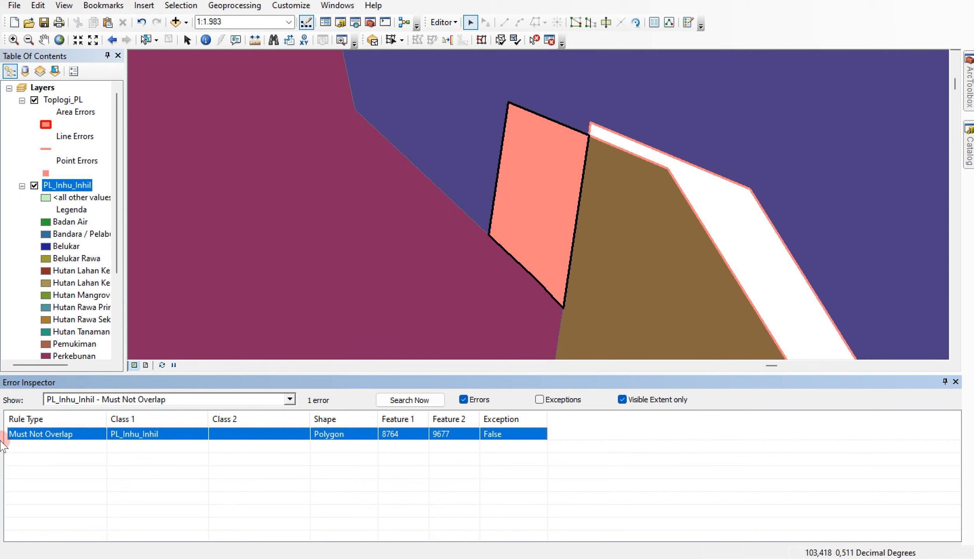
right_click(21, 433)
left_click(89, 371)
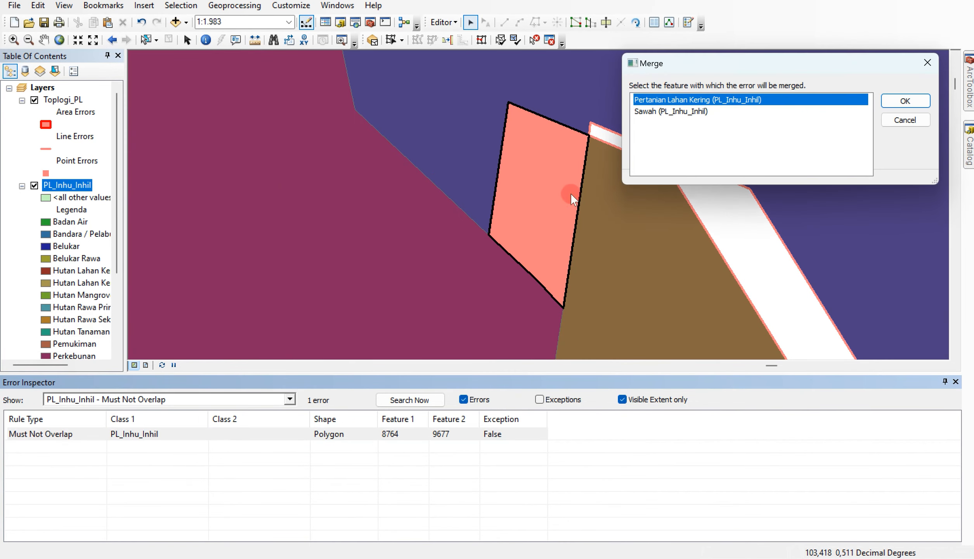
left_click(678, 112)
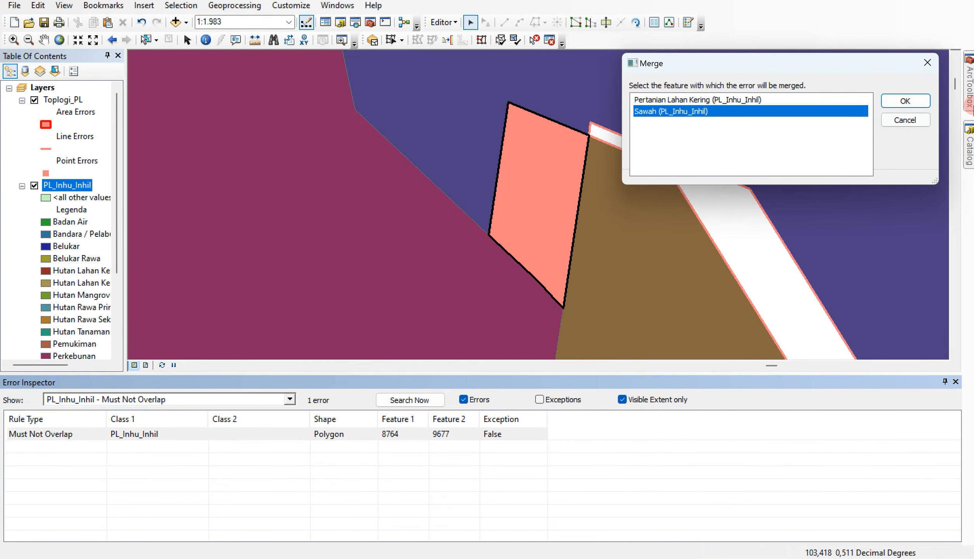
left_click(914, 101)
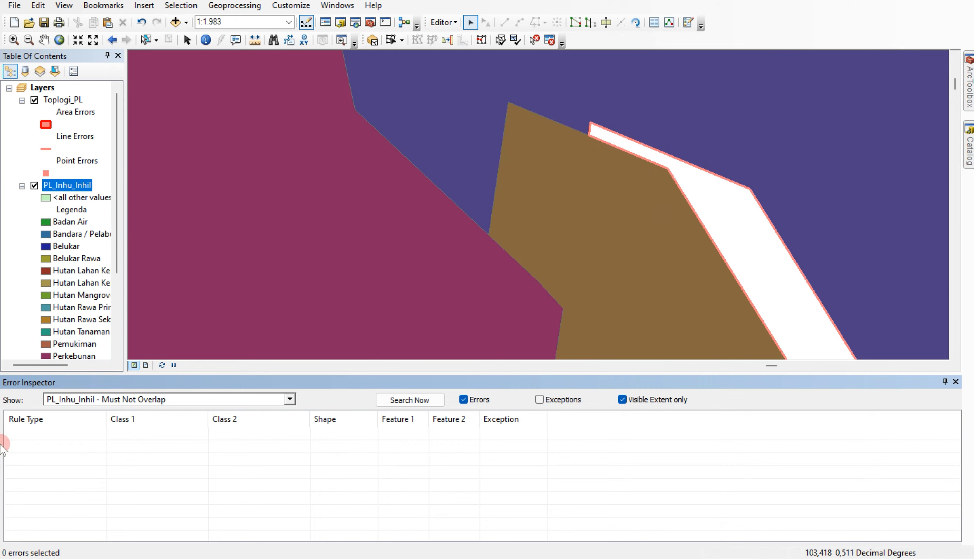
Search the full extent of the PL_Inhu_Inhil layer again for Must Not Overlap errors
right_click(66, 188)
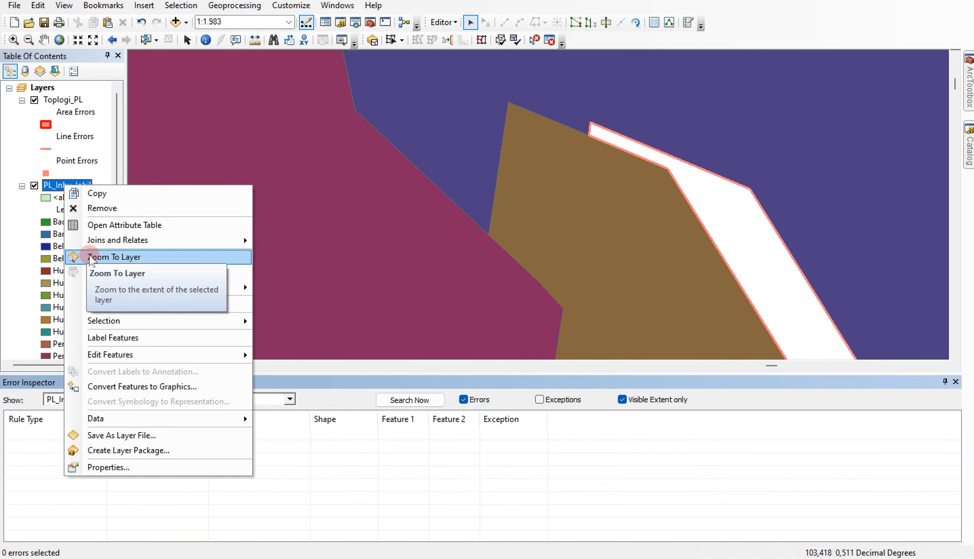
left_click(91, 256)
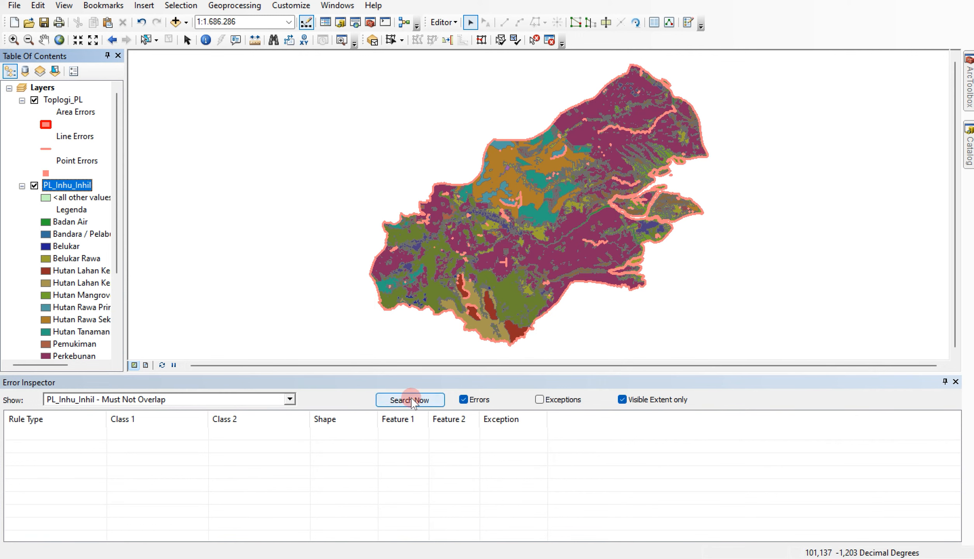
left_click(411, 400)
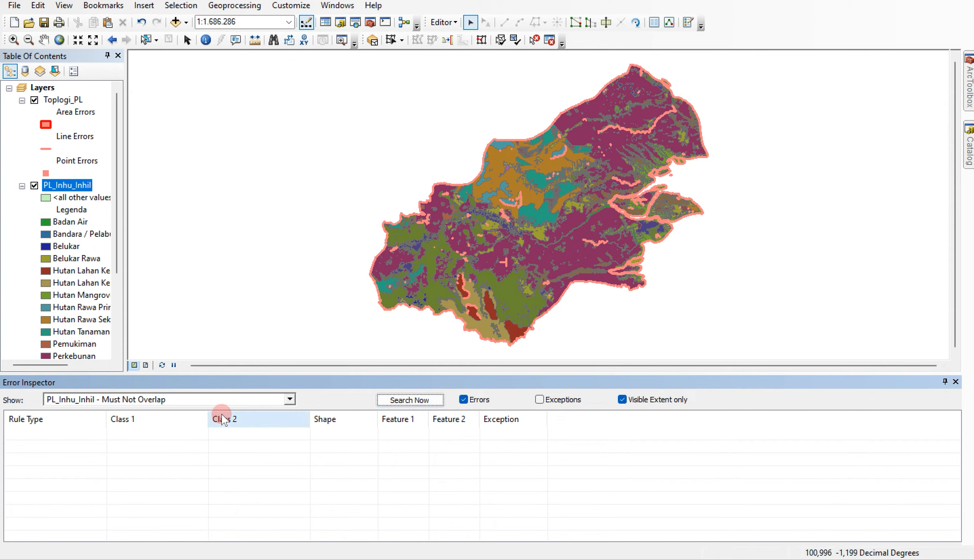
Switch the error filter to PL_Inhu_Inhil - Must Not Have Gaps and list the errors within the visible extent
left_click(291, 399)
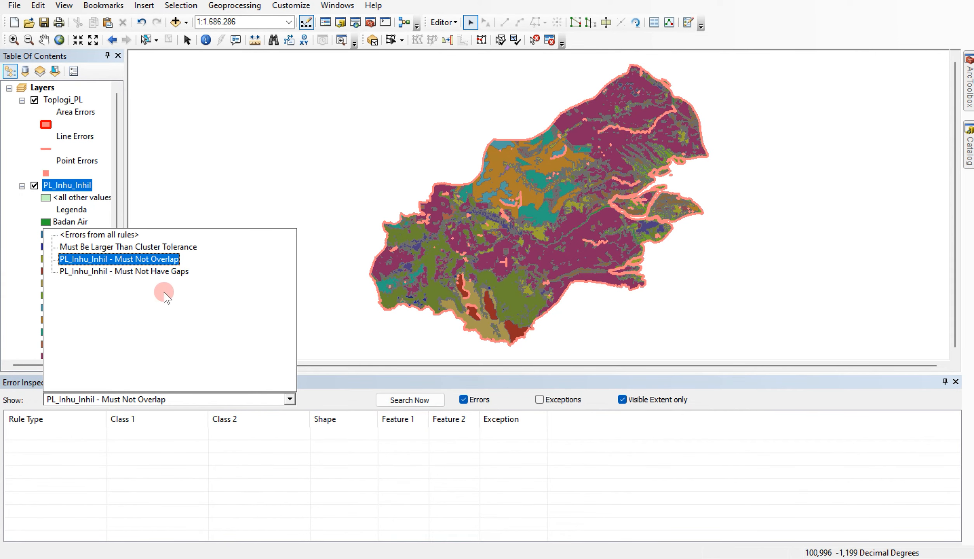
left_click(157, 272)
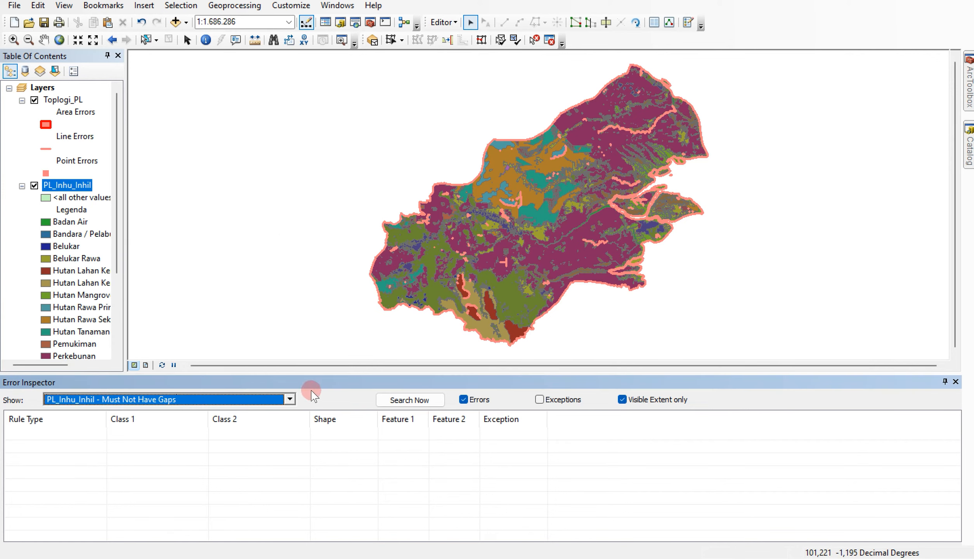
left_click(415, 402)
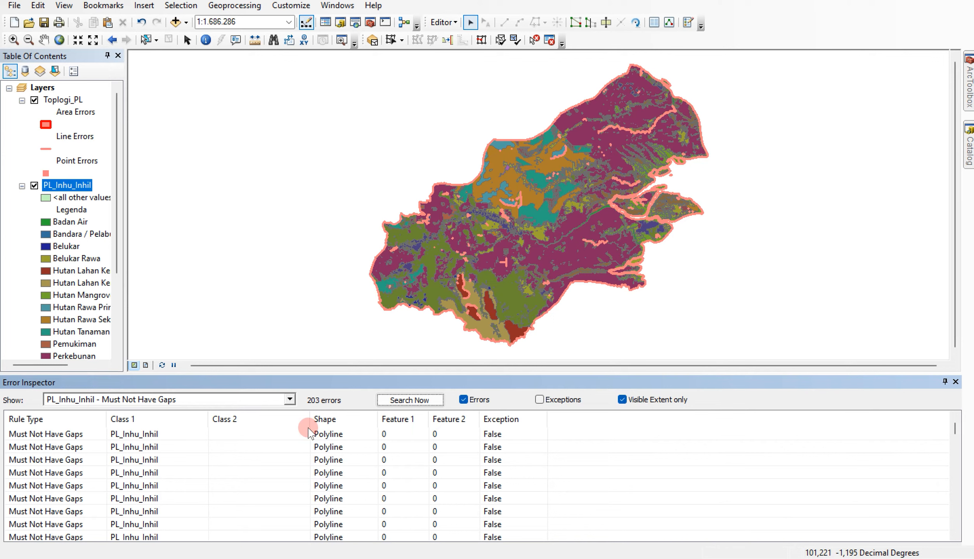
Zoom to the first gap error, which follows the outer boundary of the main area, and mark it as an exception
left_click(49, 439)
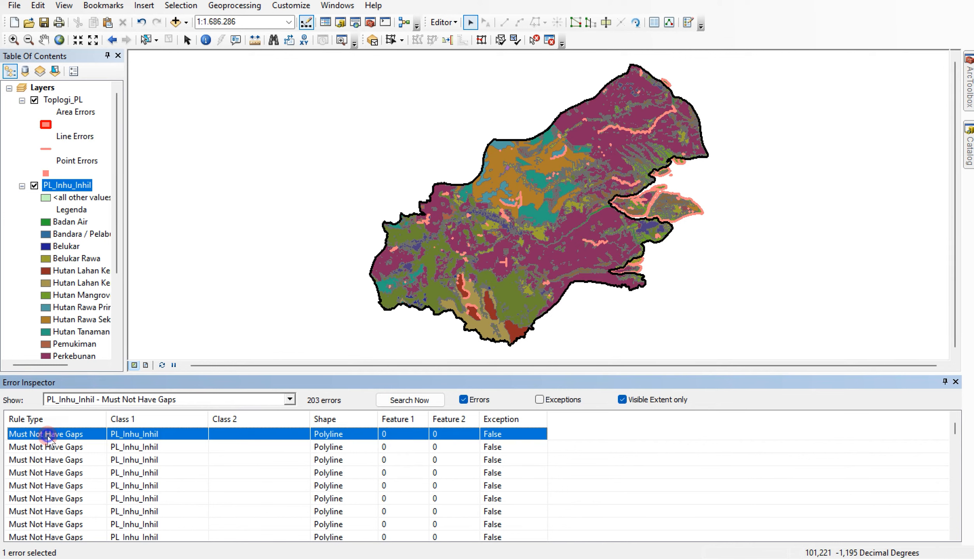
right_click(48, 436)
left_click(74, 447)
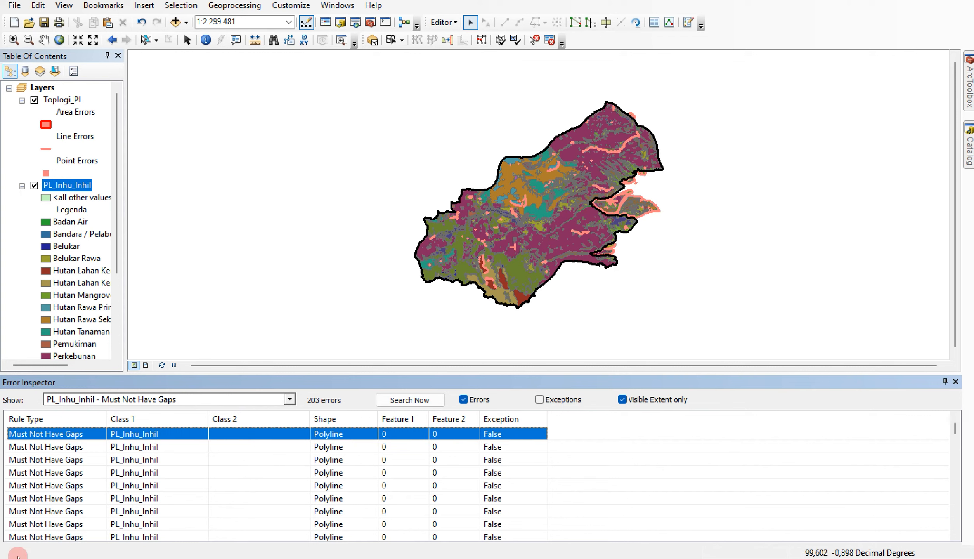
right_click(90, 435)
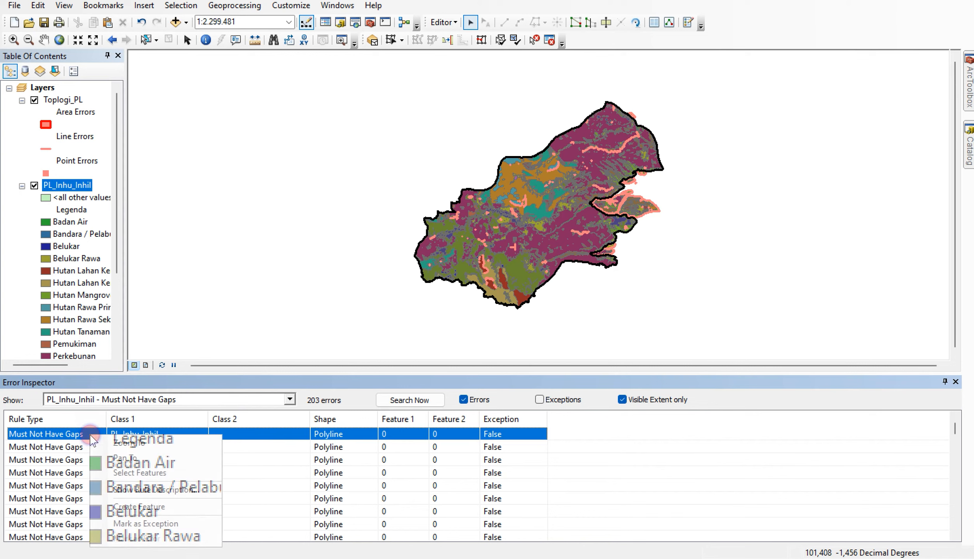
left_click(161, 524)
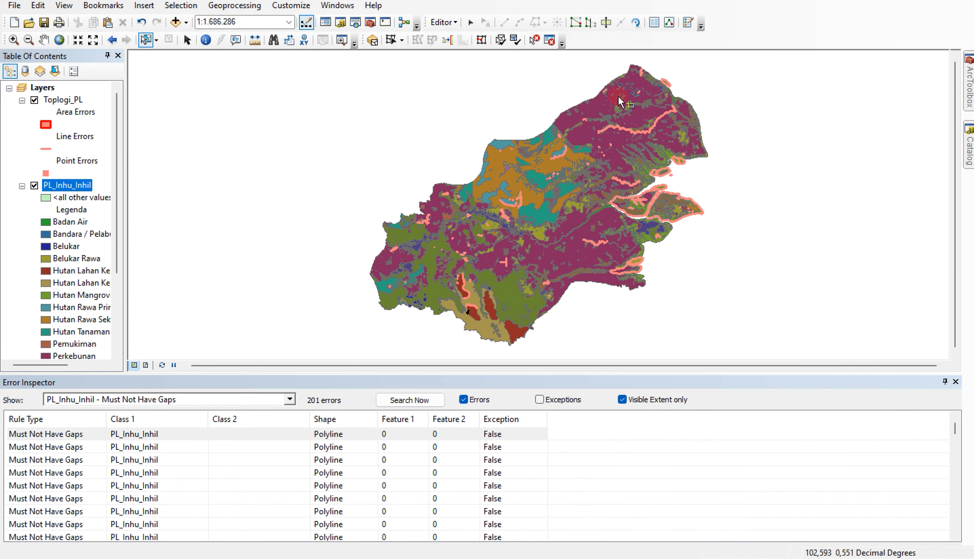
Zoom to the first listed gap error and identify the land-cover polygons on both sides of it
left_click(65, 434)
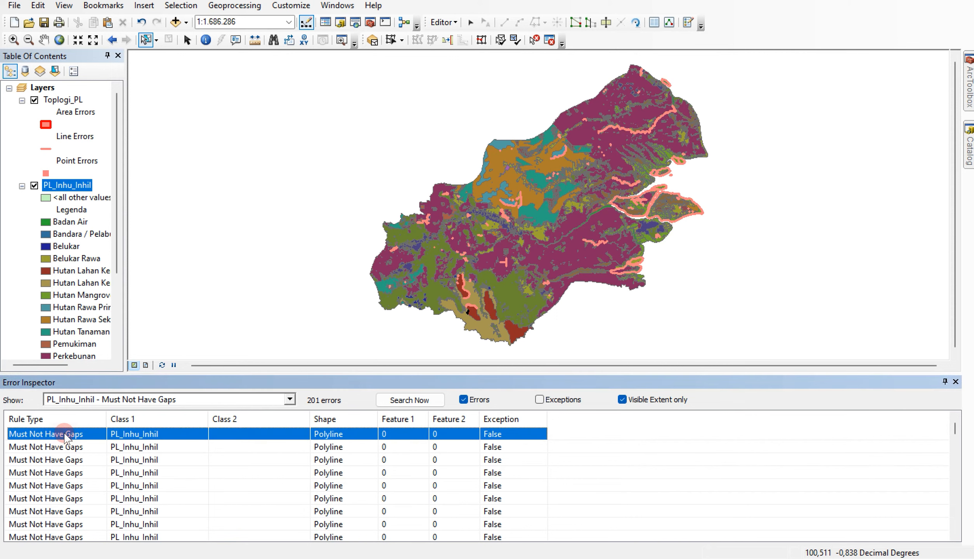
right_click(65, 437)
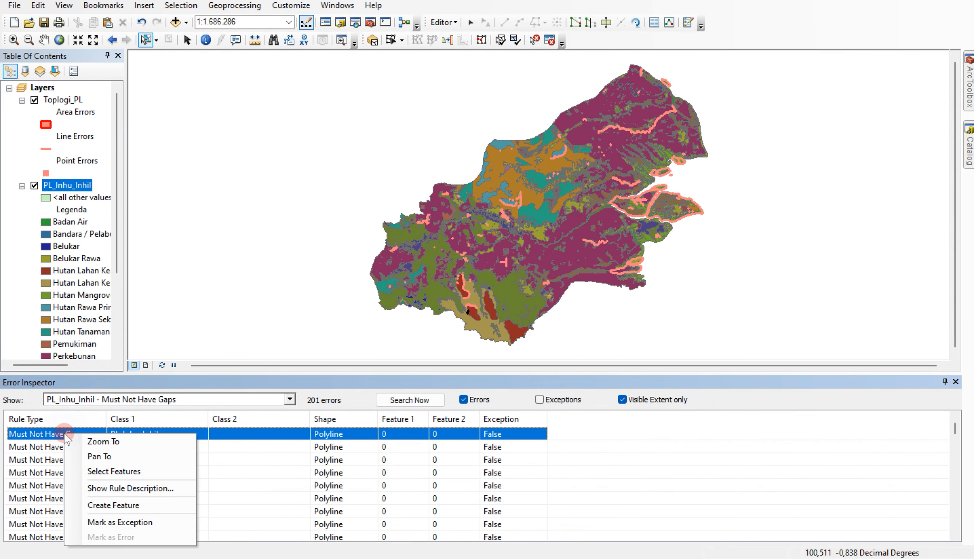
left_click(93, 444)
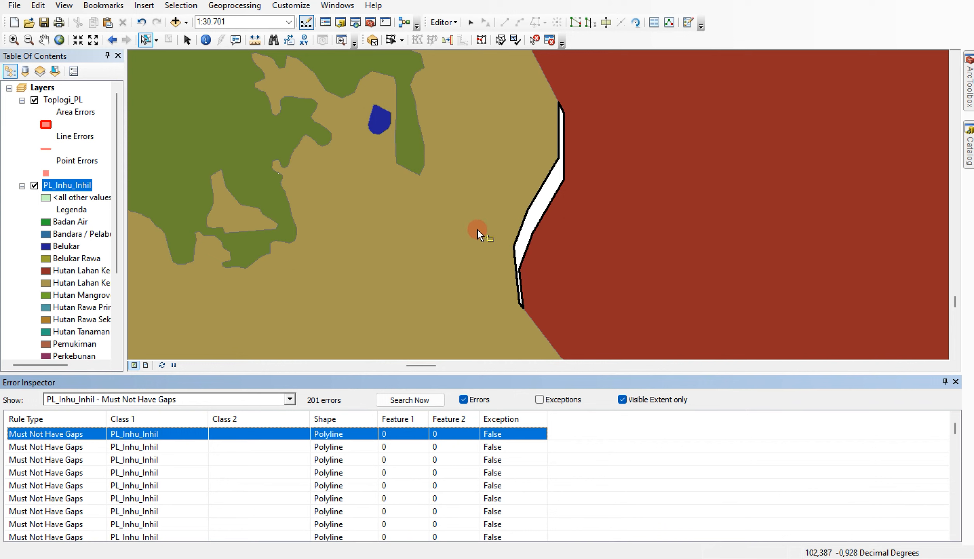
left_click(205, 39)
left_click(691, 213)
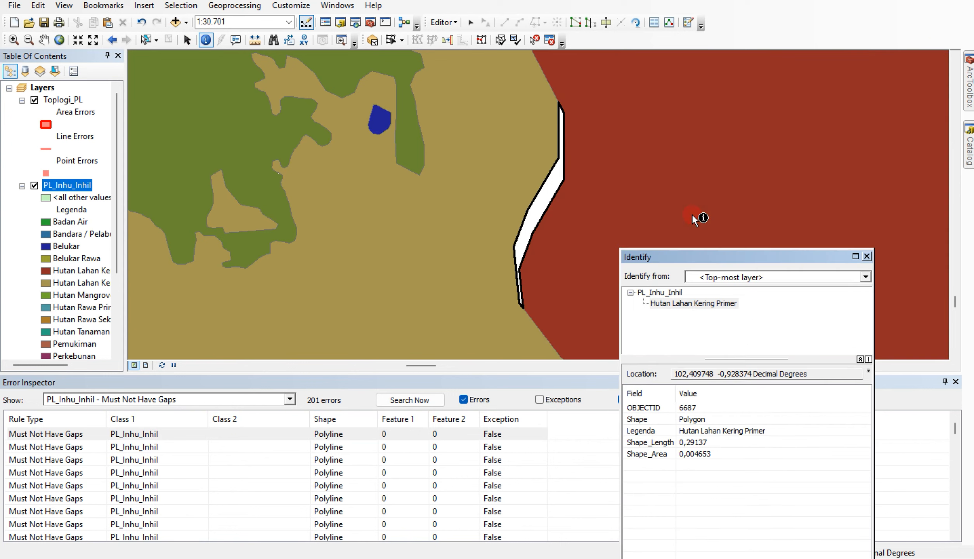
left_click(423, 273)
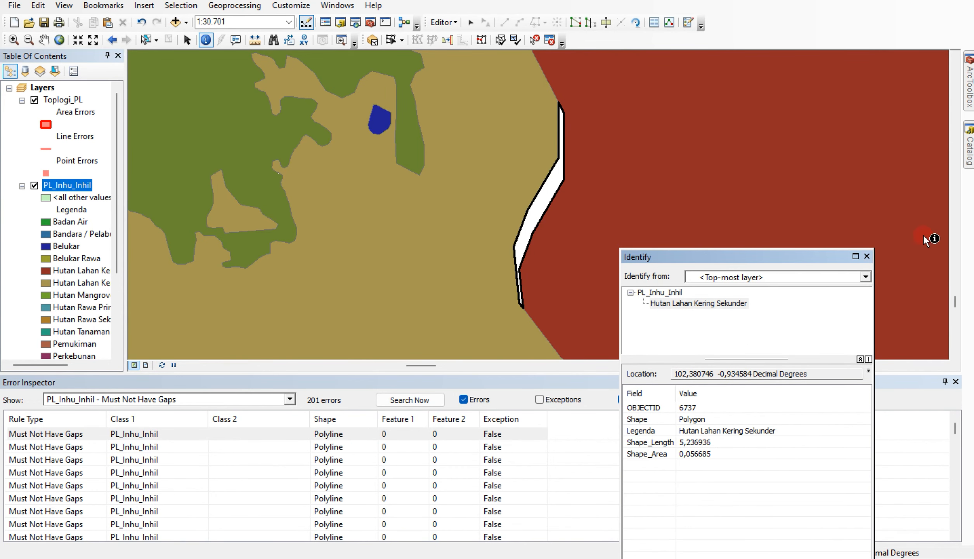
left_click(867, 256)
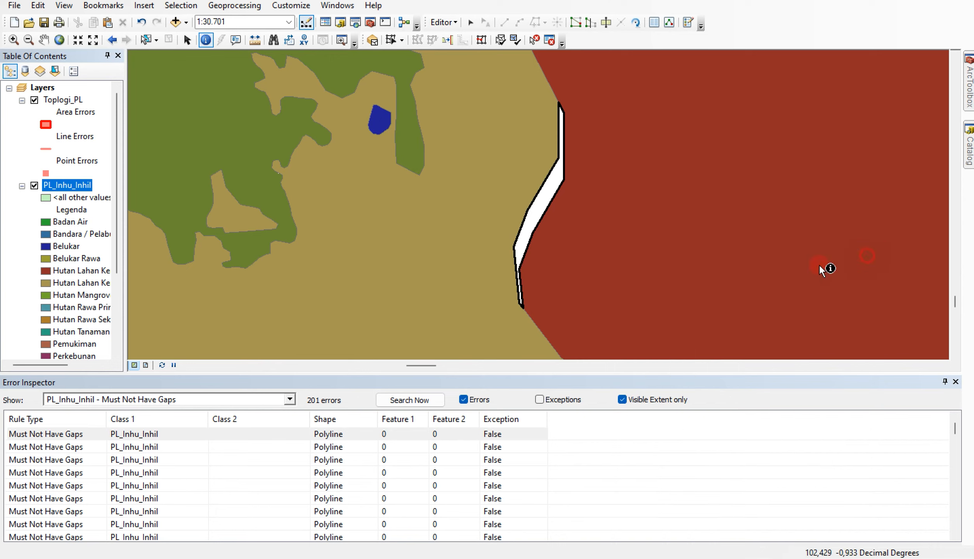
Create a feature from the selected gap error and merge it with the adjoining Hutan Lahan Kering Primer polygon
right_click(116, 434)
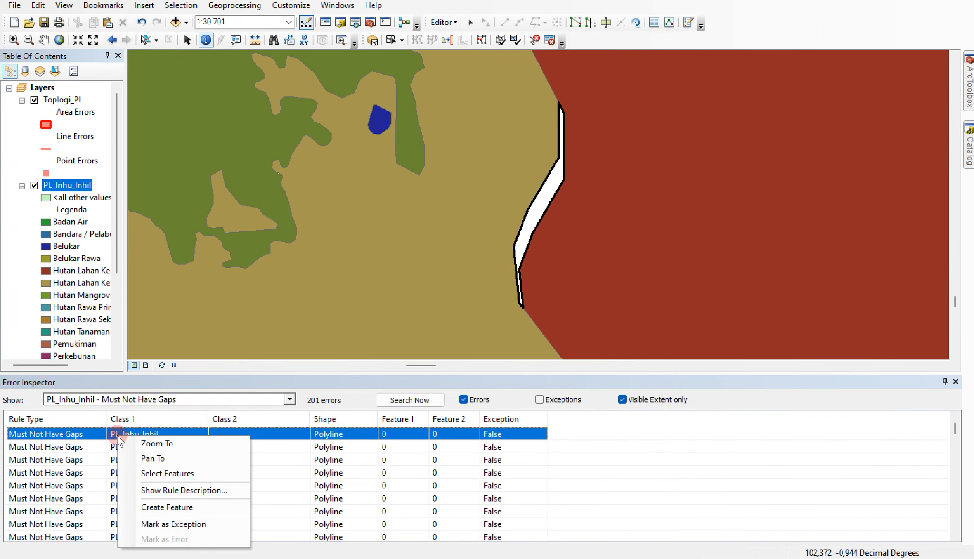
left_click(170, 508)
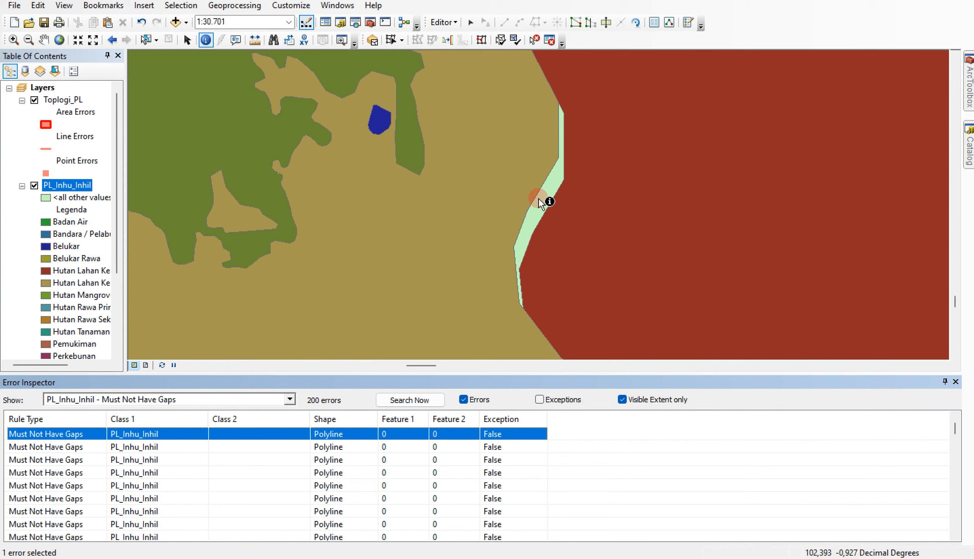
left_click(155, 44)
left_click(180, 72)
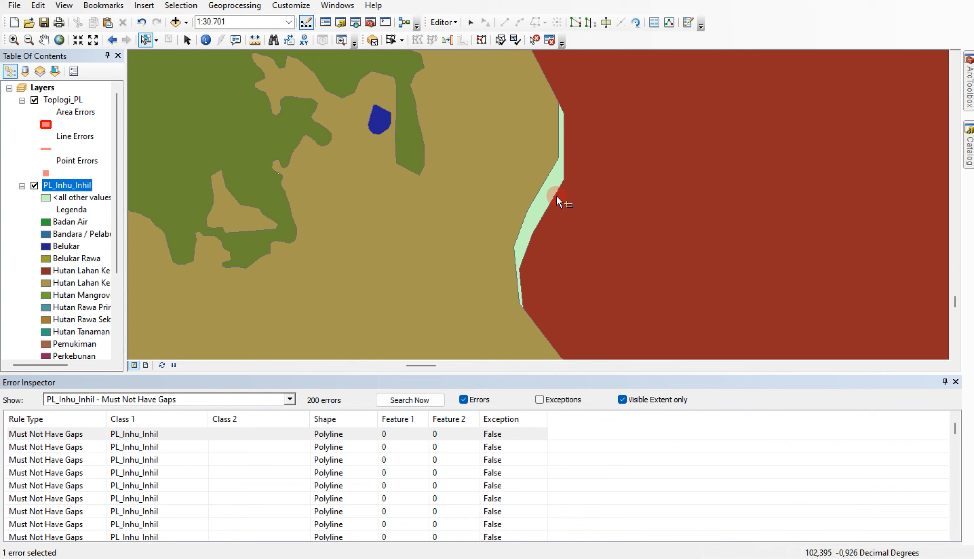
left_click_drag(549, 185, 608, 241)
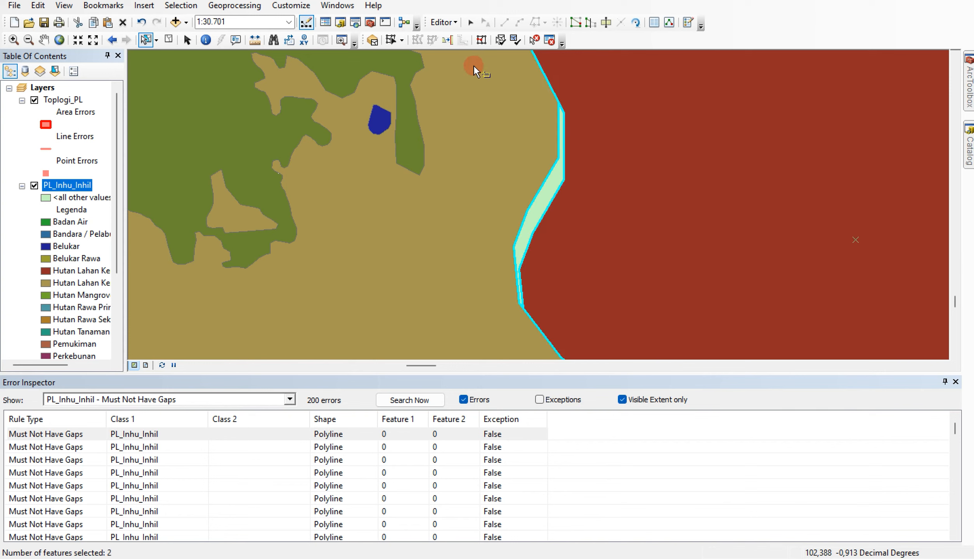
left_click(443, 23)
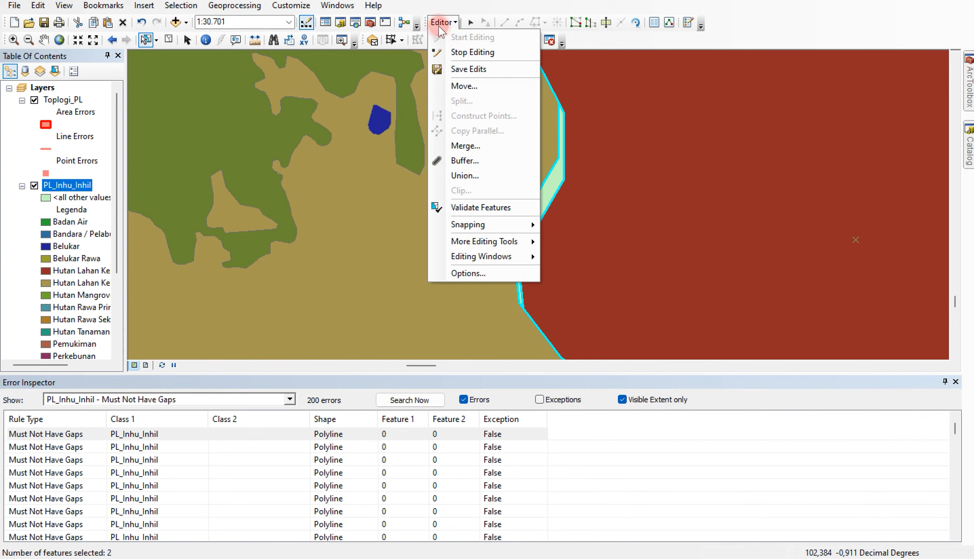
left_click(465, 145)
left_click(585, 233)
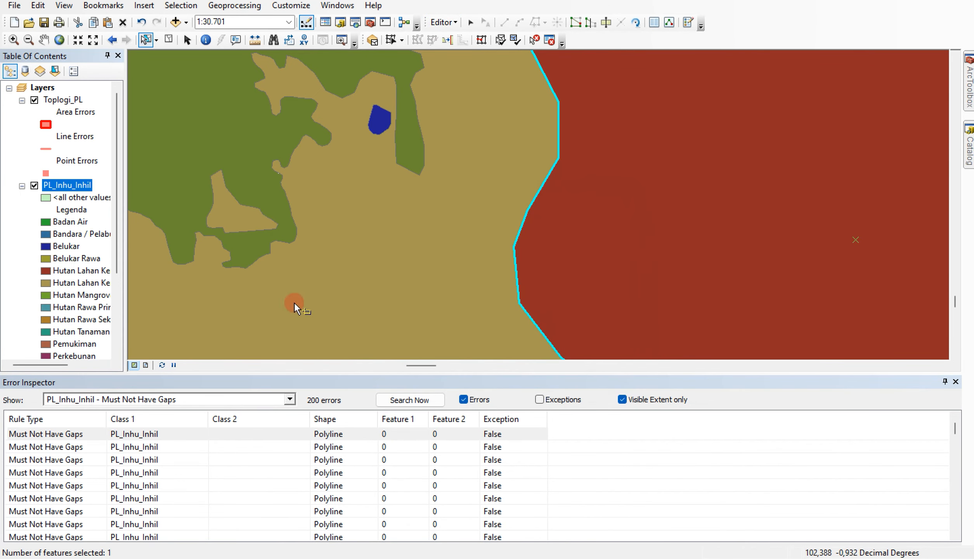
Zoom to the next gap error, clear the feature selection and create a feature that fills the curved gap
right_click(51, 435)
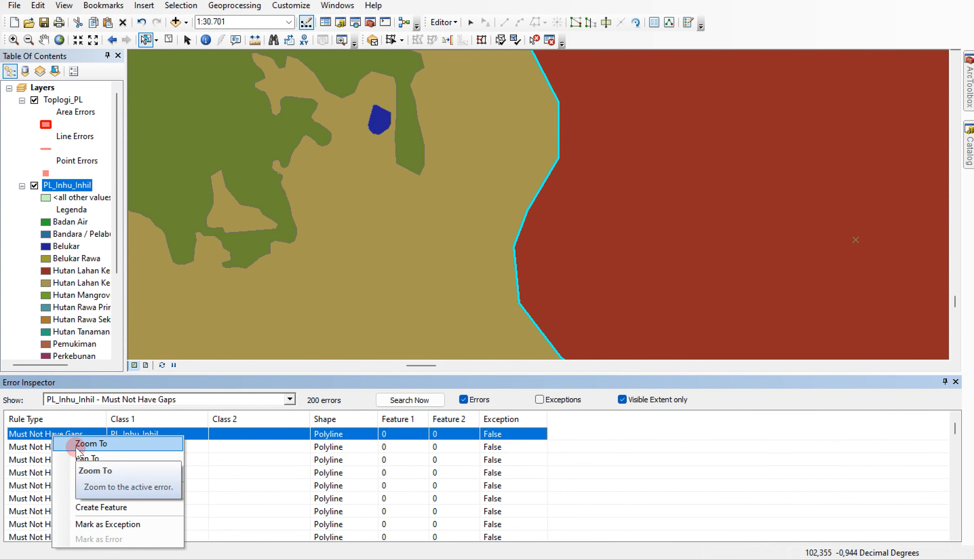
left_click(78, 445)
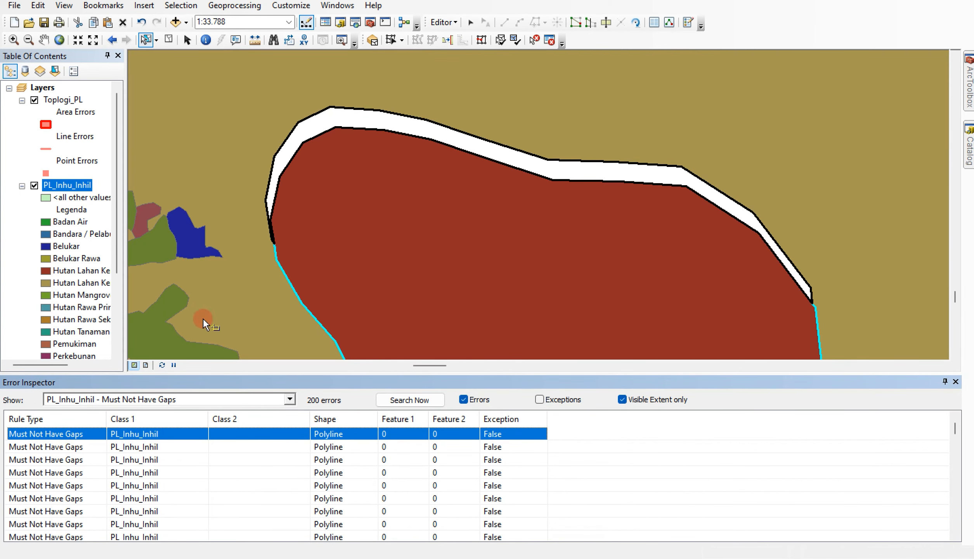
left_click_drag(395, 99, 420, 122)
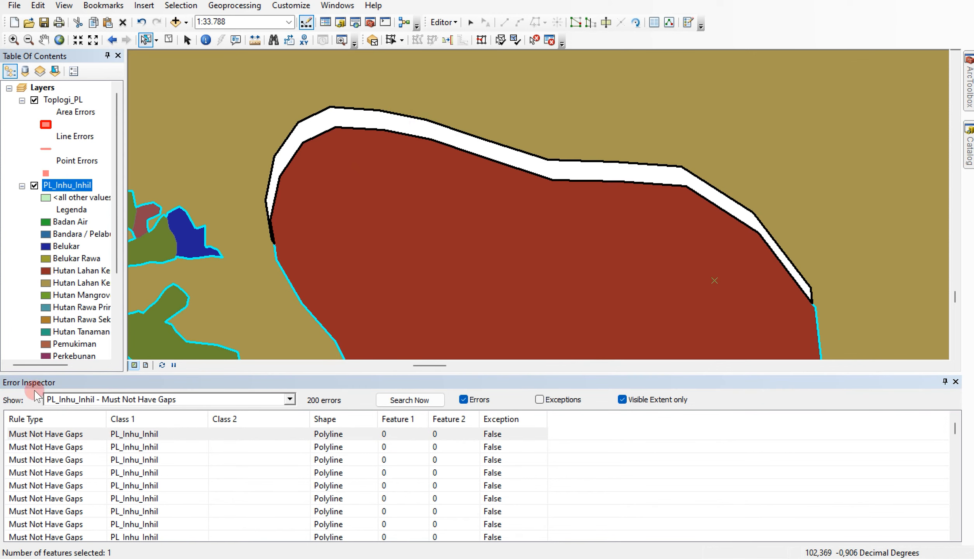
left_click(169, 39)
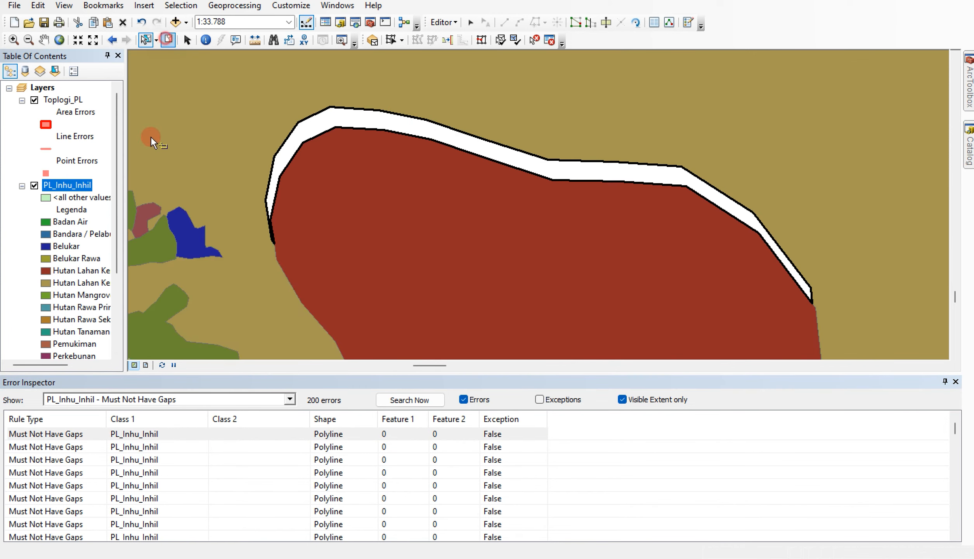
right_click(47, 432)
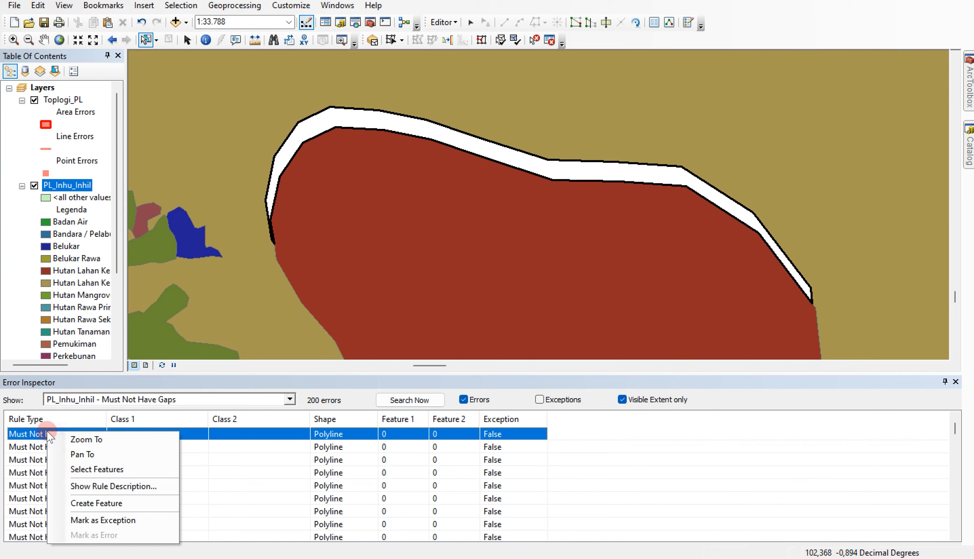
left_click(101, 504)
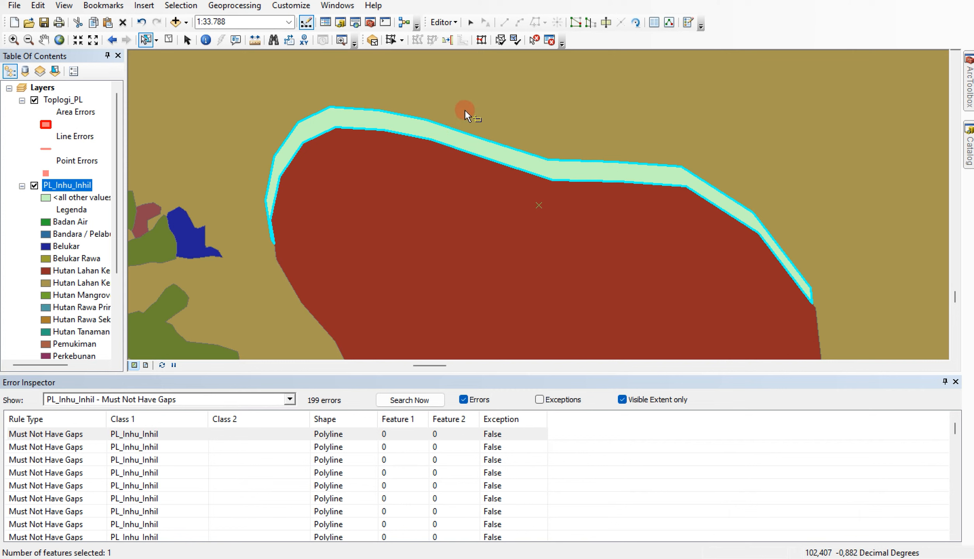
Add the adjoining Hutan Lahan Kering Primer polygon to the selection and merge the new gap feature with it
left_click(441, 176, "shift")
left_click(442, 22)
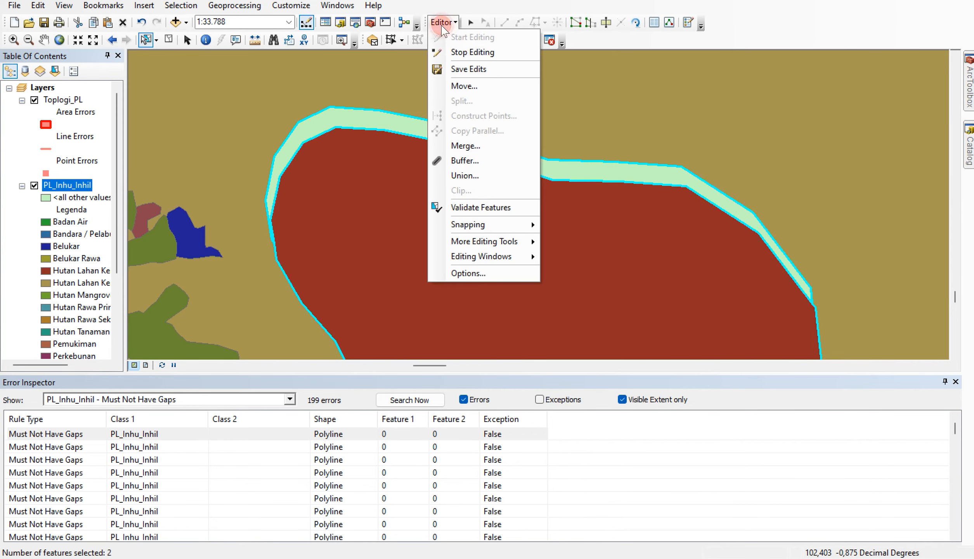
left_click(450, 145)
left_click(593, 231)
Fill the next listed gap along the Hutan Lahan Kering Primer polygon's curved southeastern edge with a new feature and merge it into that polygon
right_click(35, 434)
left_click(45, 446)
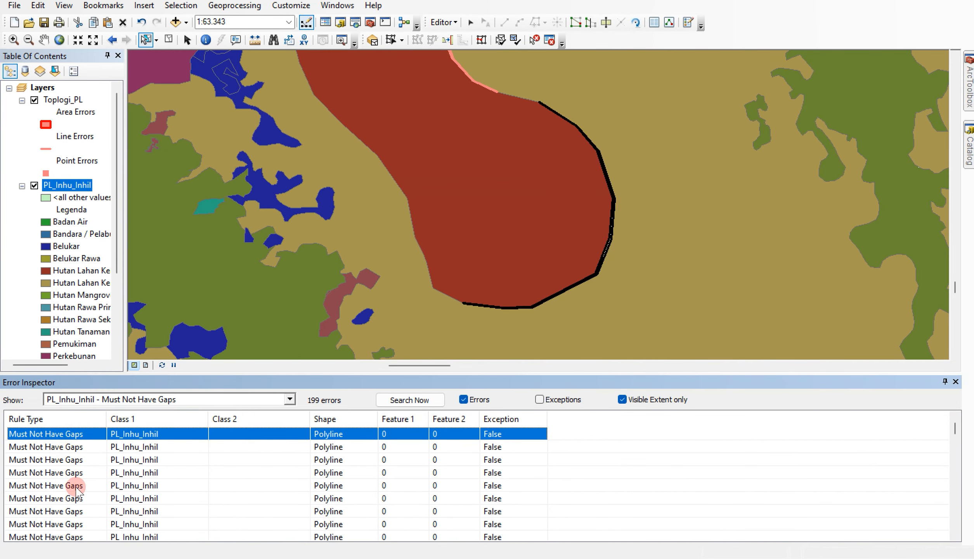
right_click(79, 432)
left_click(110, 509)
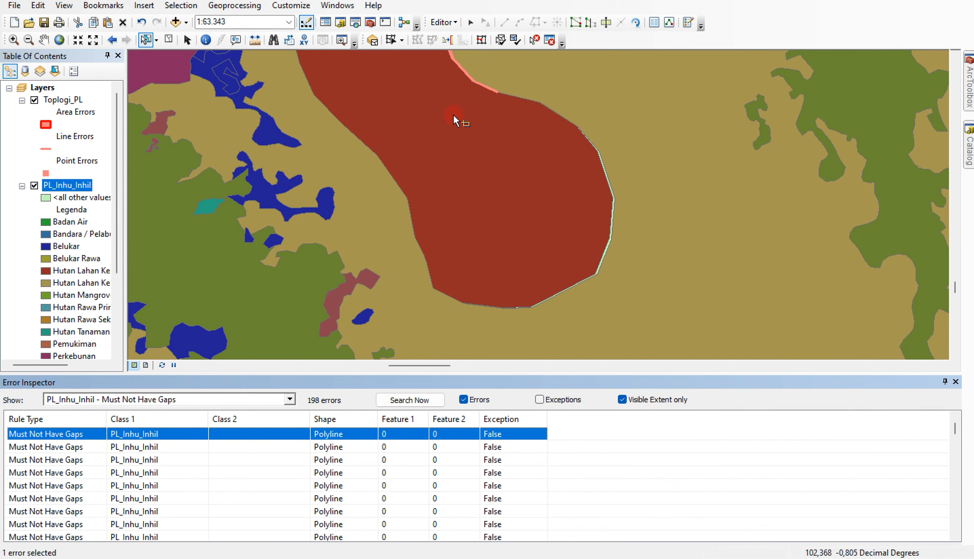
left_click(601, 221)
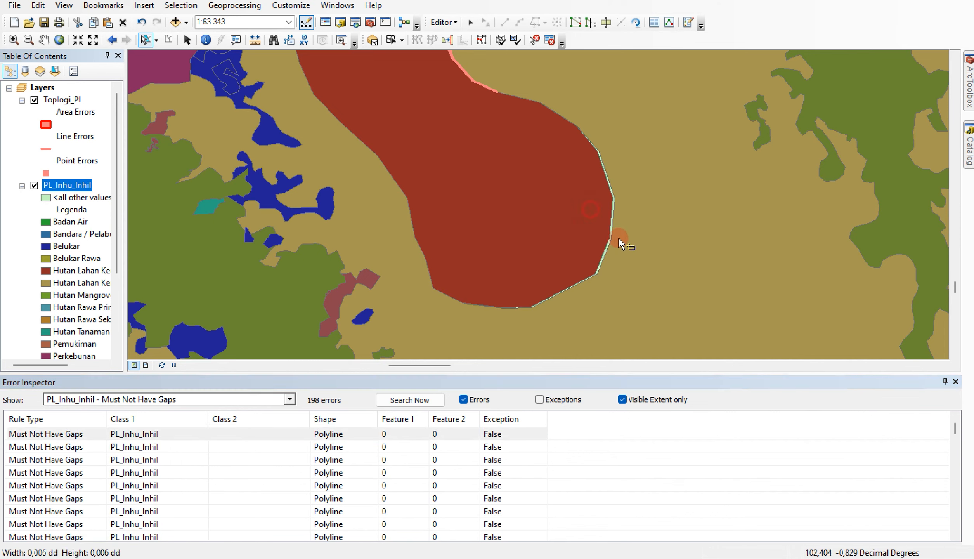
left_click(443, 22)
left_click(465, 146)
left_click(593, 231)
Zoom to the next gap error, fill it with a new feature and merge that with the surrounding Belukar Rawa polygon
right_click(34, 435)
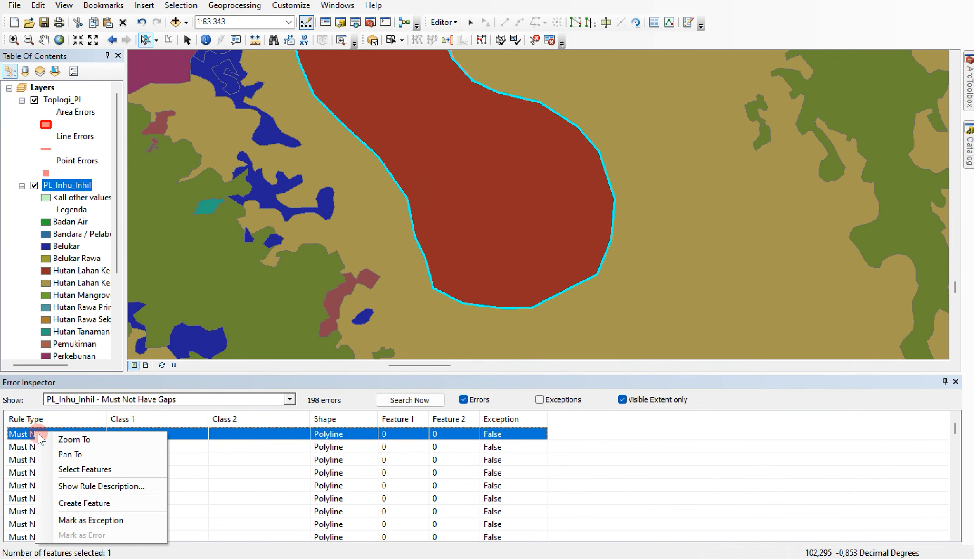
left_click(74, 440)
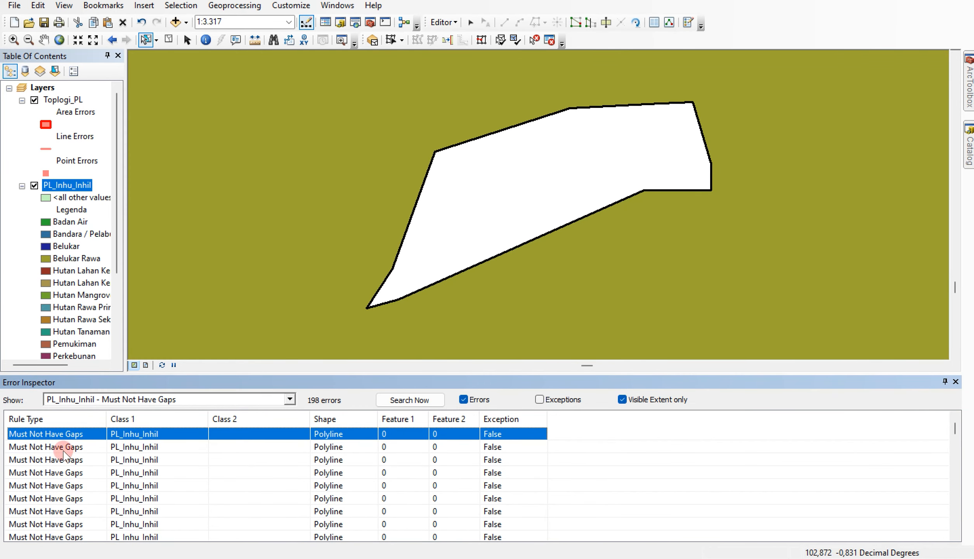
right_click(44, 434)
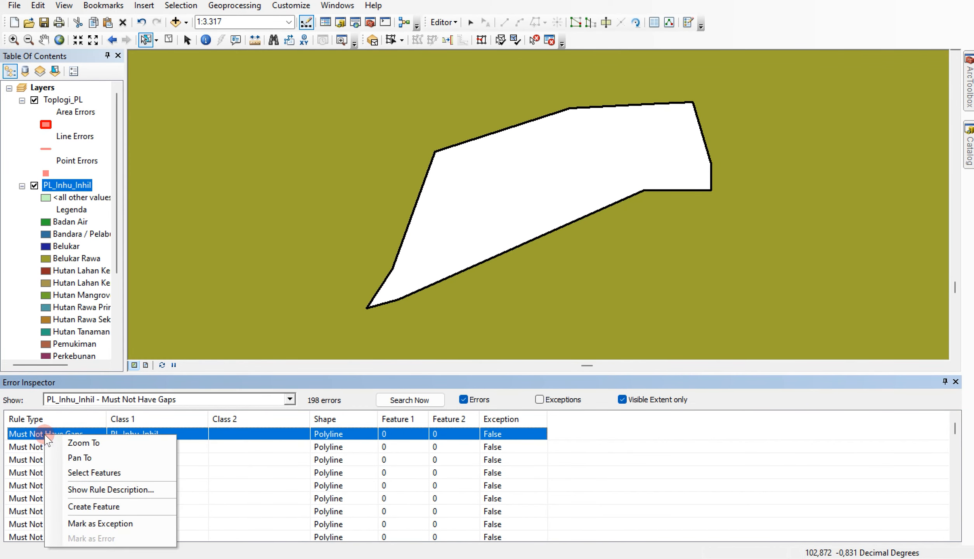
left_click(95, 523)
left_click_drag(397, 154, 463, 202)
left_click(445, 22)
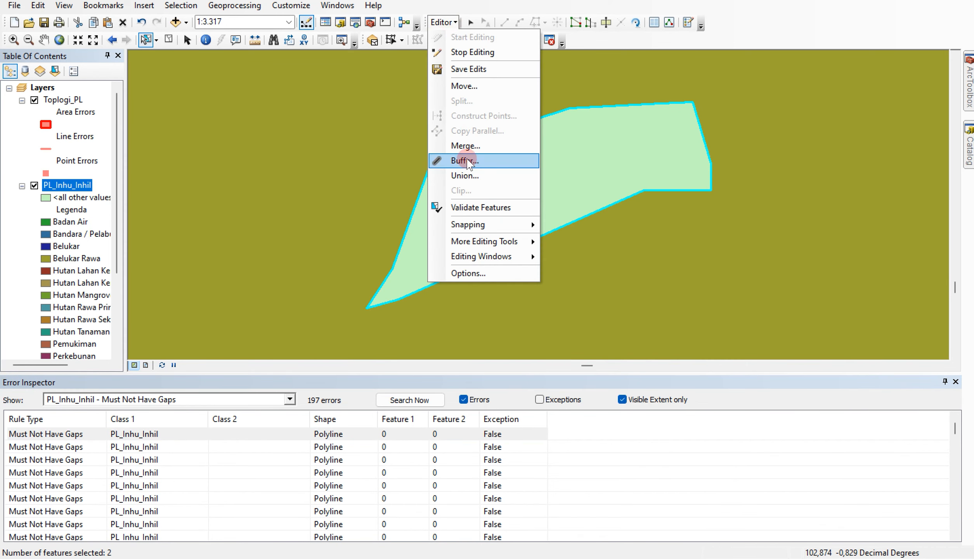
left_click(462, 146)
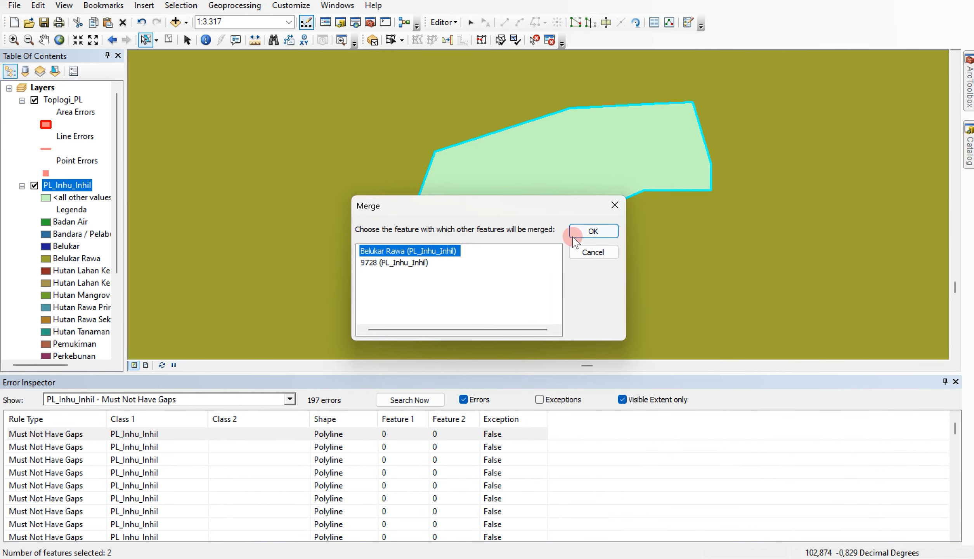
left_click(582, 232)
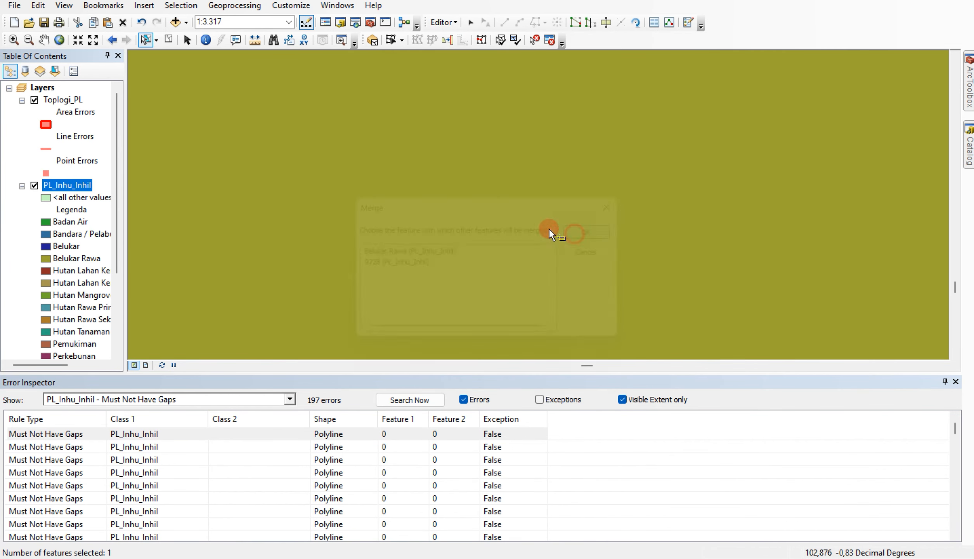
Create a feature from the long, narrow gap error at the next location and merge it with the adjoining Hutan Lahan Kering Sekunder polygon
right_click(65, 433)
left_click(102, 440)
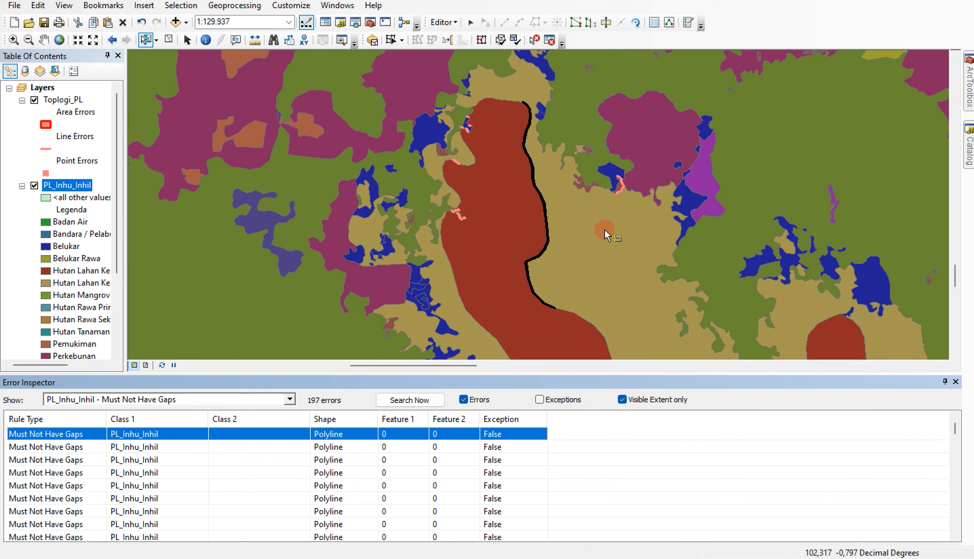
right_click(78, 432)
left_click(124, 499)
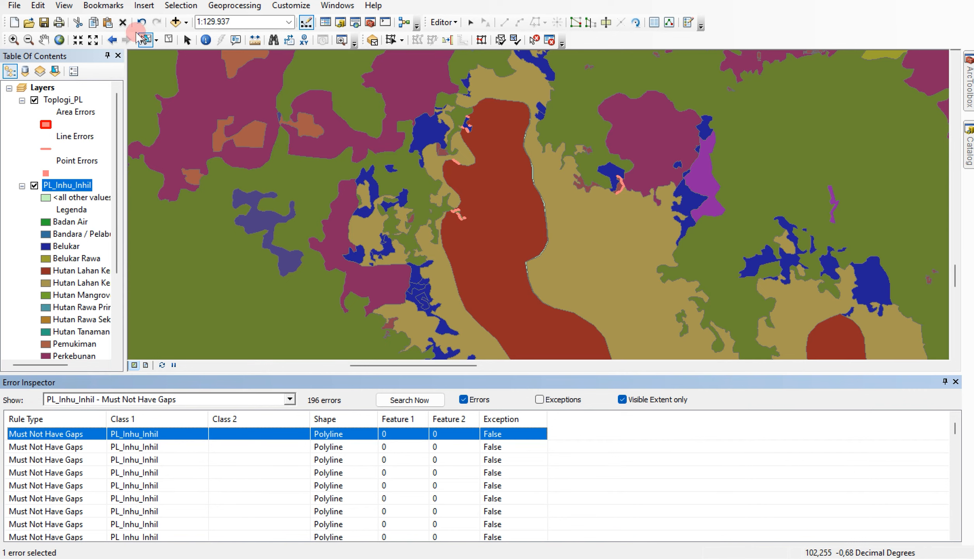
scroll(554, 202, "down", 6)
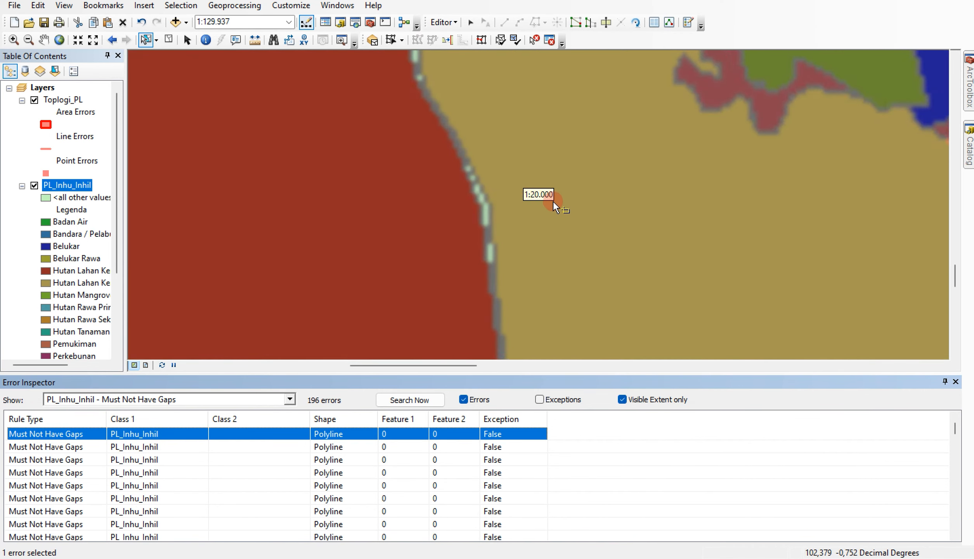
left_click(430, 224)
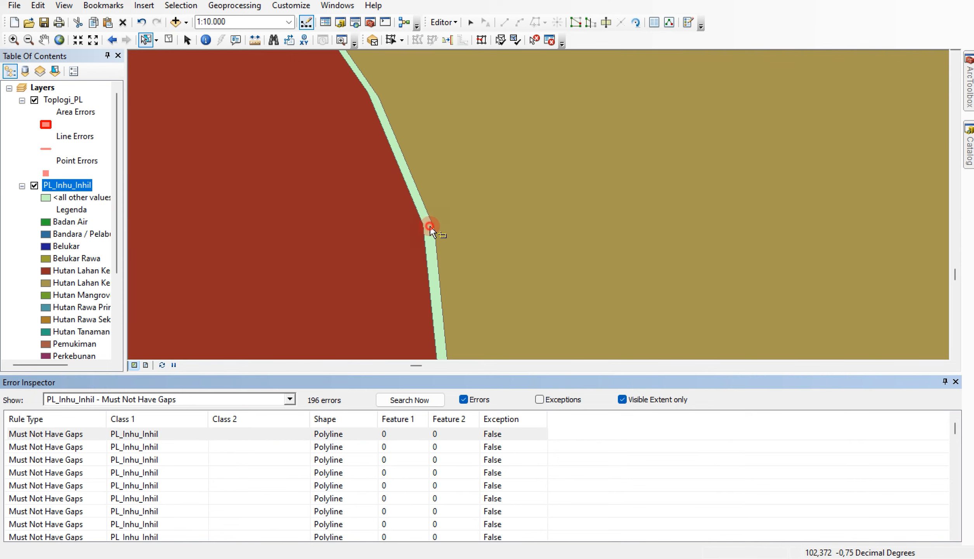
left_click(445, 22)
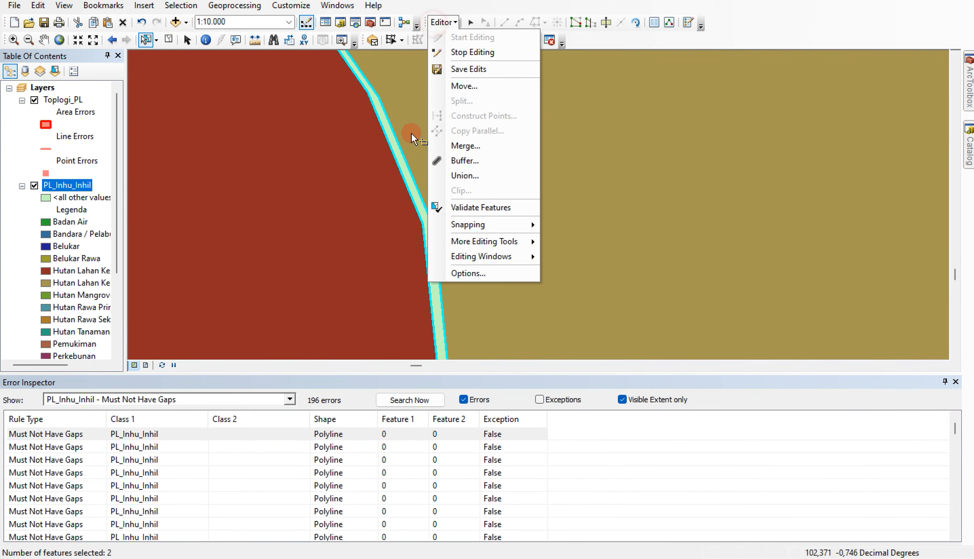
left_click(446, 147)
left_click(593, 231)
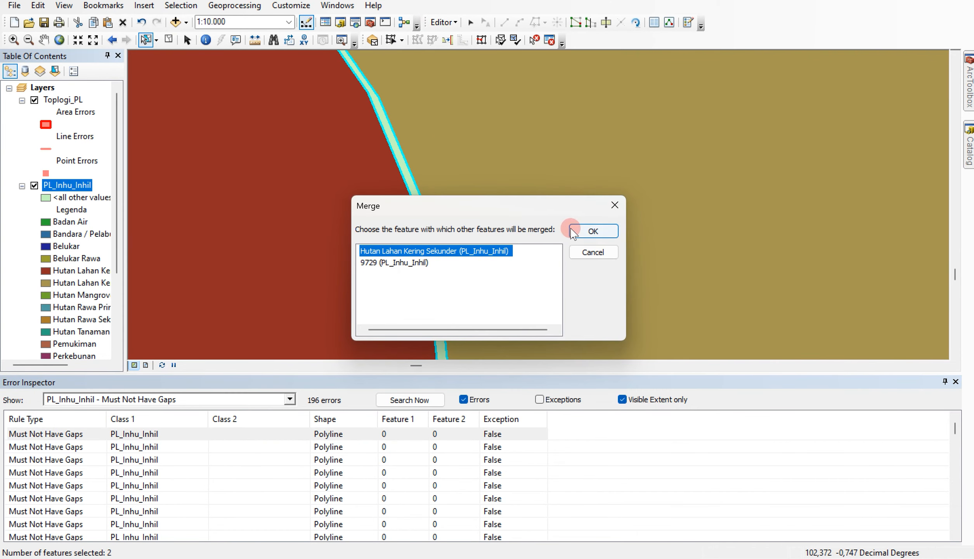
Go to the meandering river-shaped gap, clear the feature selection and create a feature from the gap error
left_click(43, 434)
right_click(44, 434)
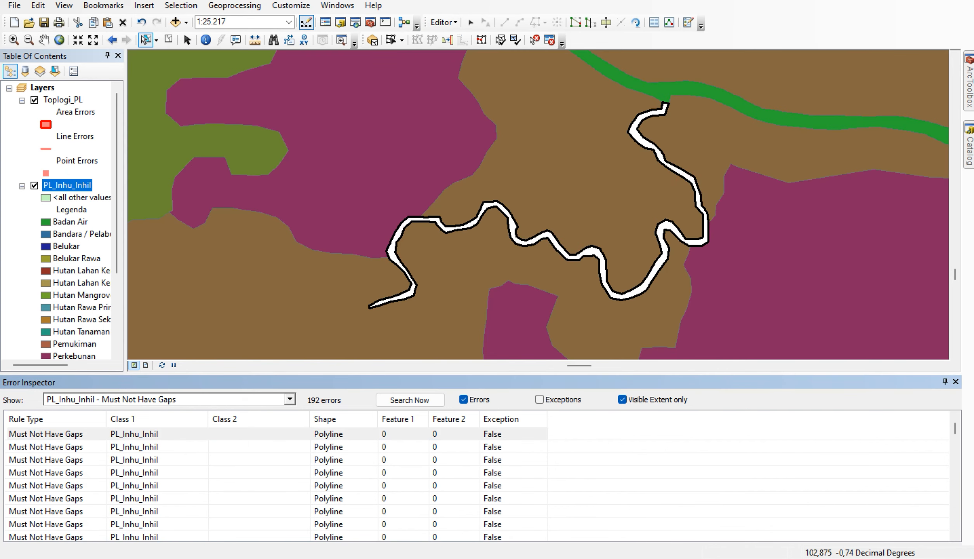
left_click(645, 193)
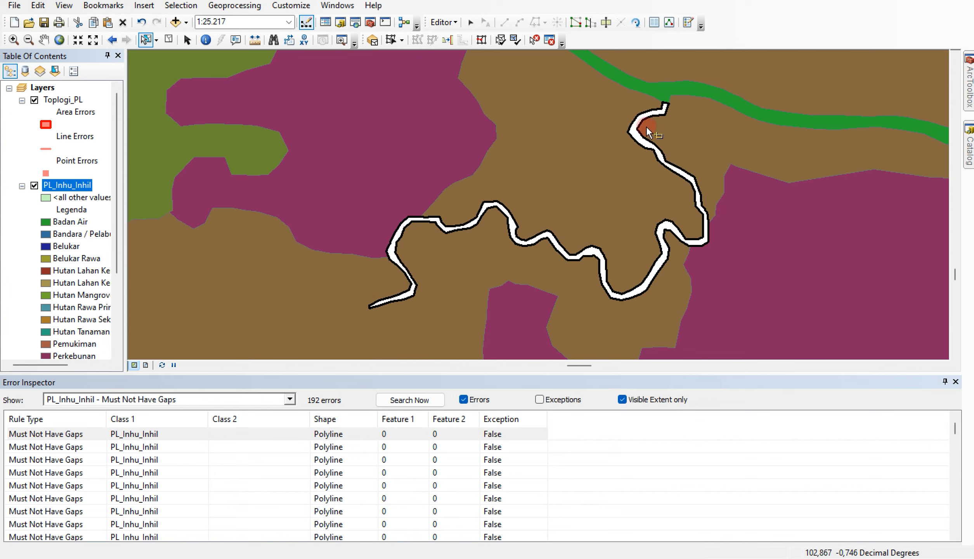
left_click(625, 178)
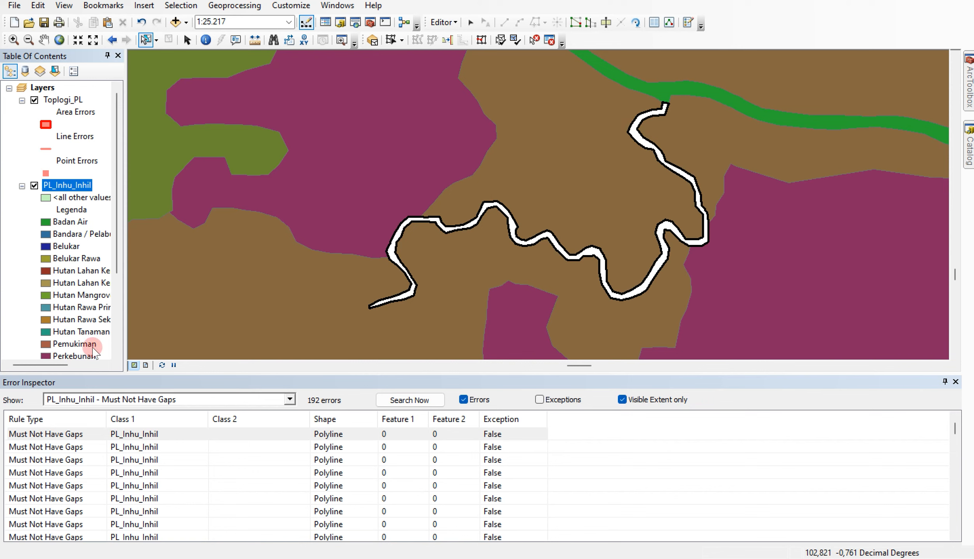
right_click(56, 433)
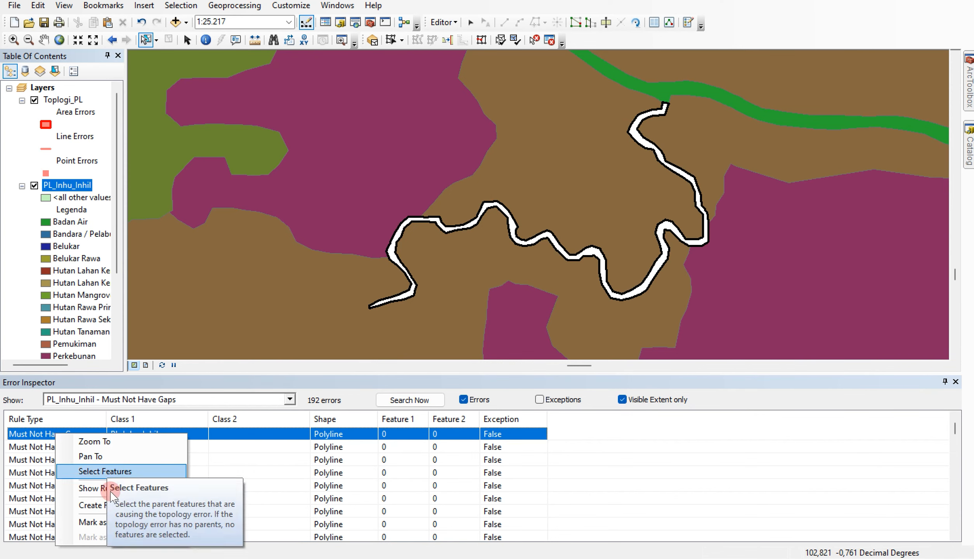
left_click(105, 504)
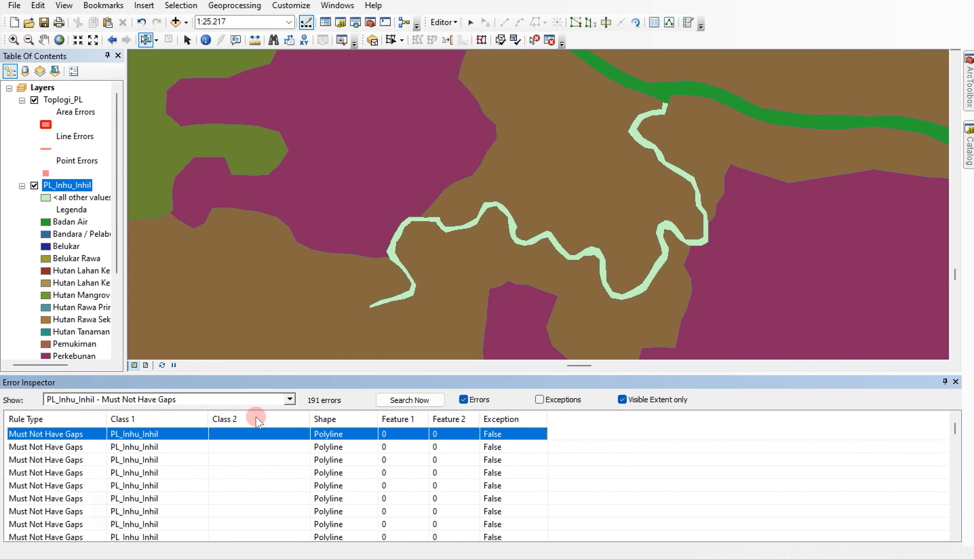
Select the new river-shaped feature together with the connecting Badan Air polygon and merge them into Badan Air
left_click(636, 136)
scroll(622, 224, "down", 2)
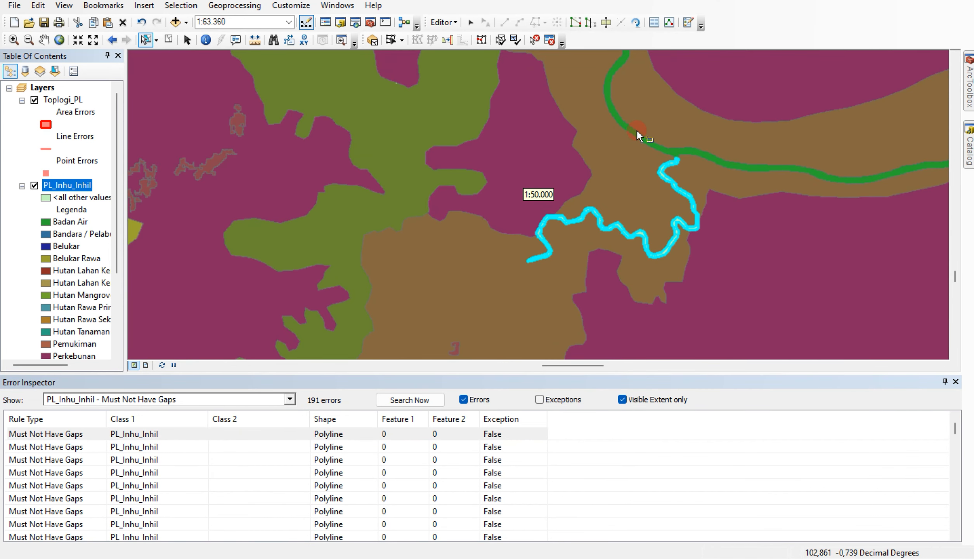
left_click(636, 129, "shift")
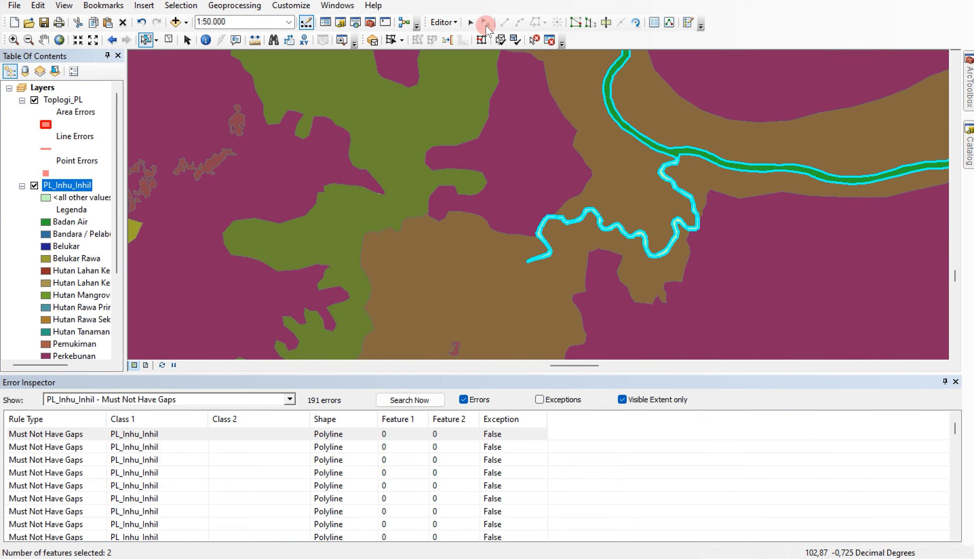
left_click(444, 22)
left_click(451, 147)
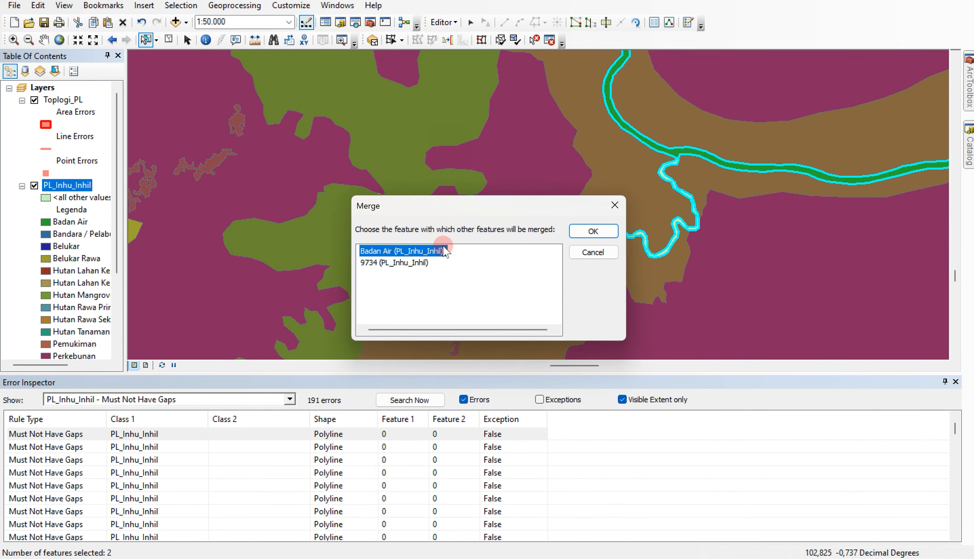
left_click(588, 238)
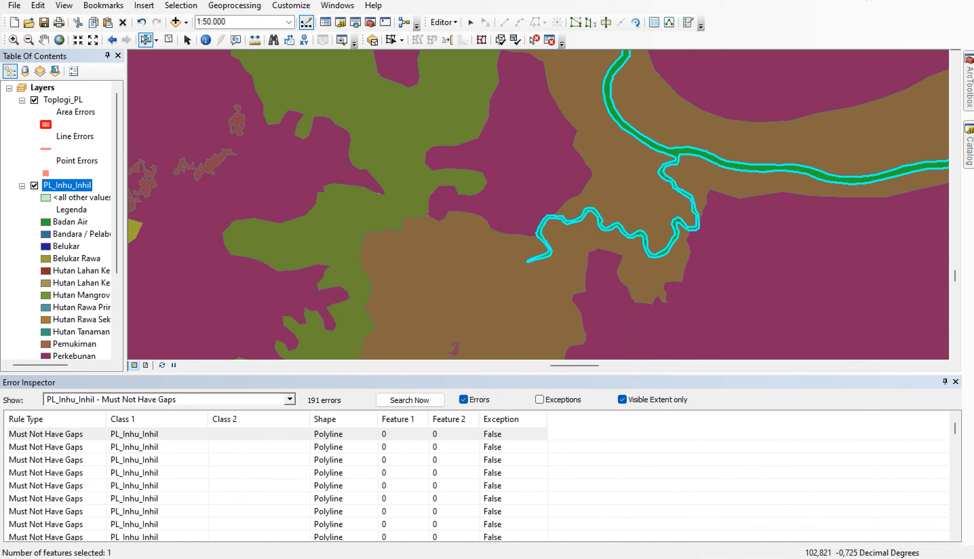
Zoom to the next gap error, clear the feature selection and create a feature filling the narrow strip between the two land-cover polygons
left_click(43, 433)
right_click(44, 434)
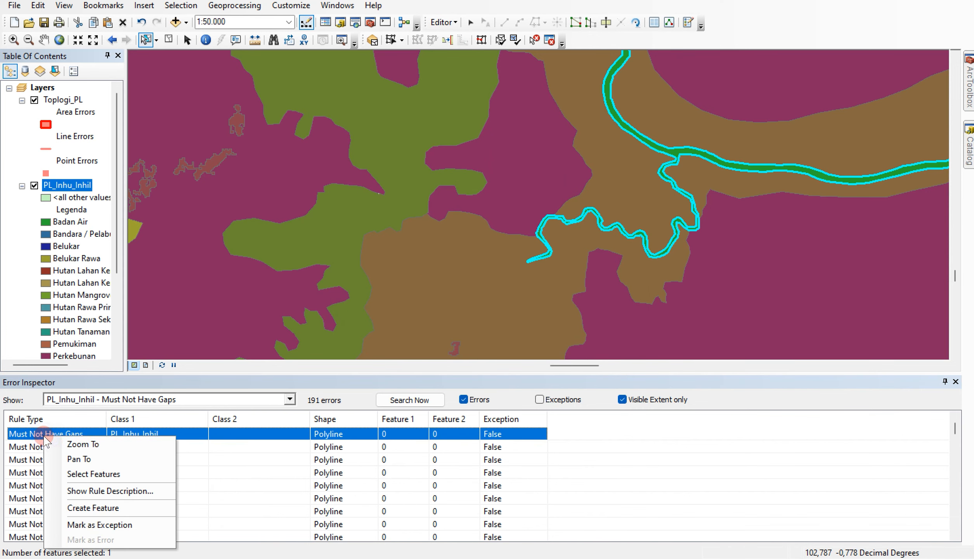
left_click(66, 447)
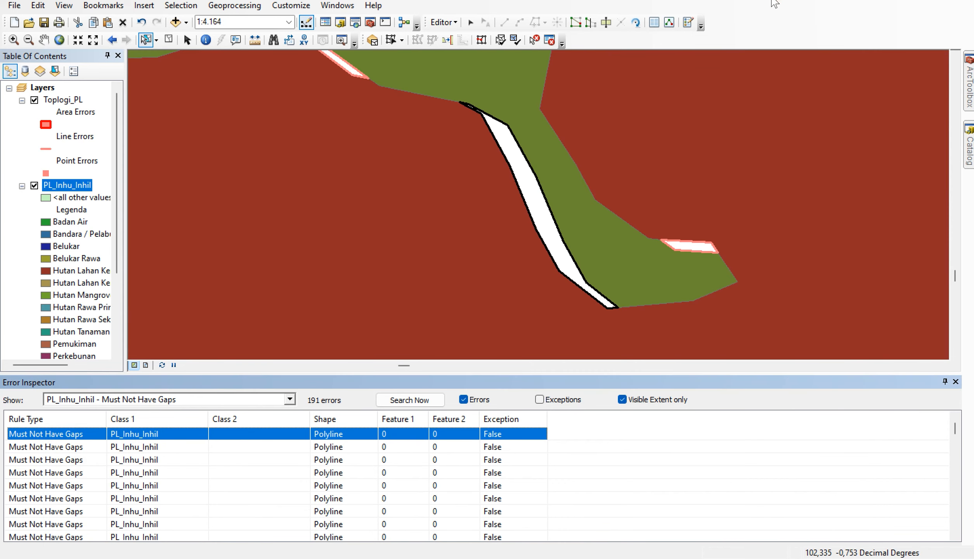
left_click(884, 0)
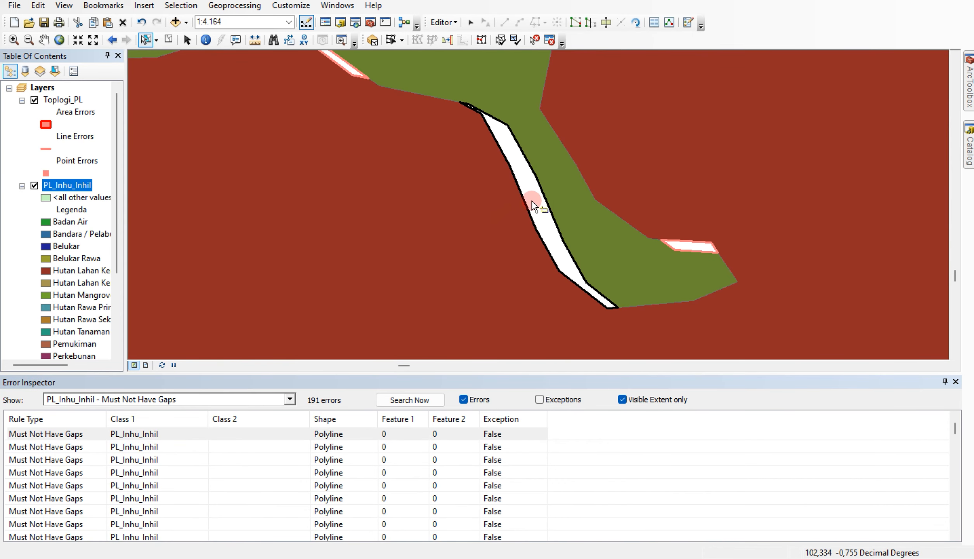
left_click(76, 435)
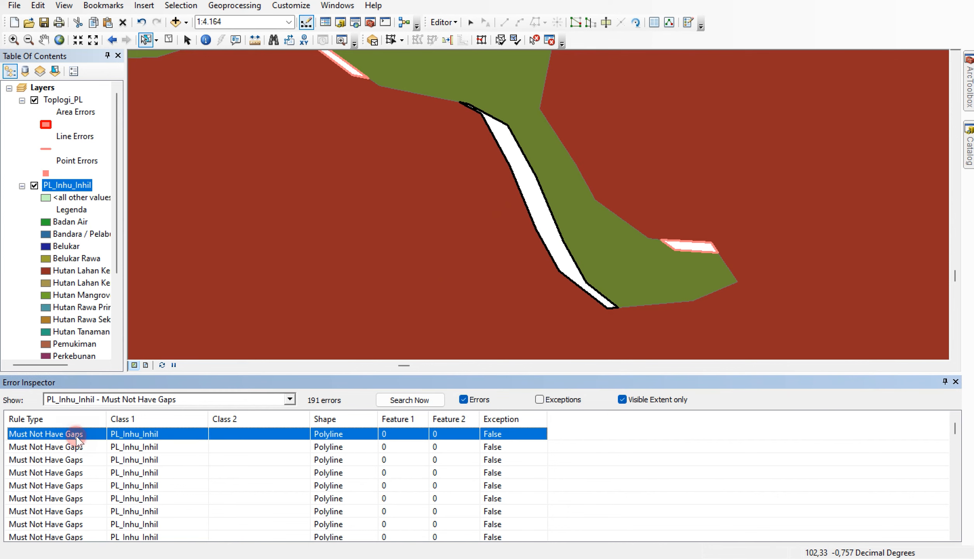
right_click(77, 437)
left_click(95, 509)
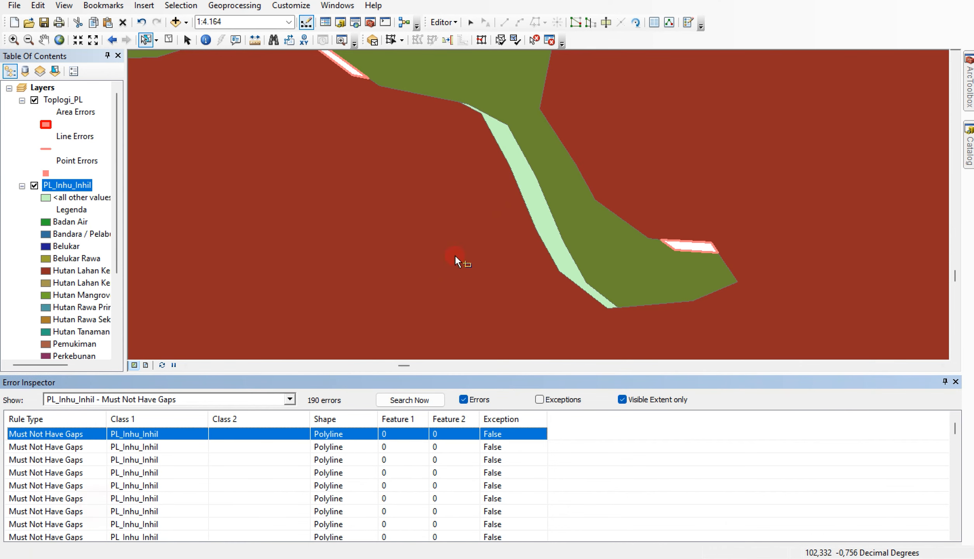
Select the new strip feature with the adjoining Pertanian Lahan Kering Campur polygon and merge them into that polygon
left_click(541, 207)
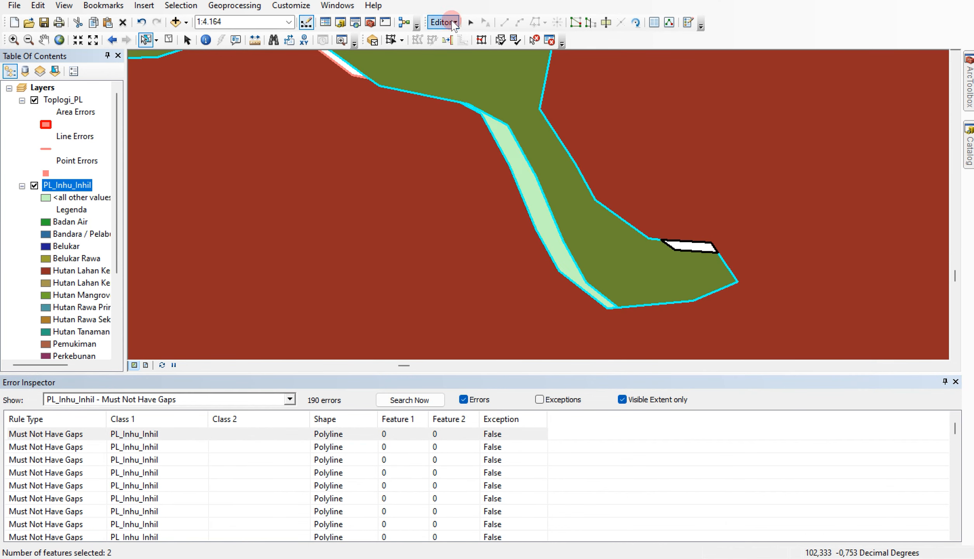
left_click(444, 22)
left_click(465, 146)
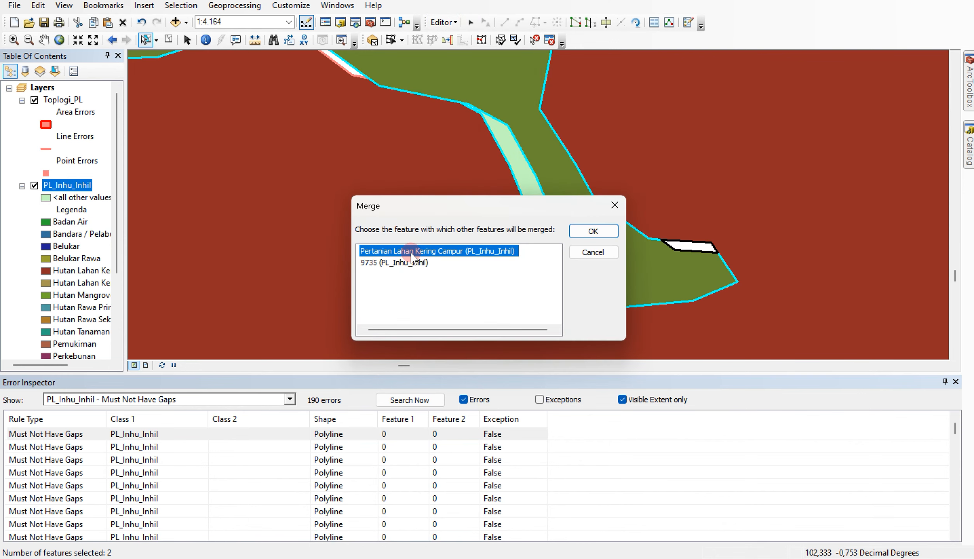
left_click(596, 230)
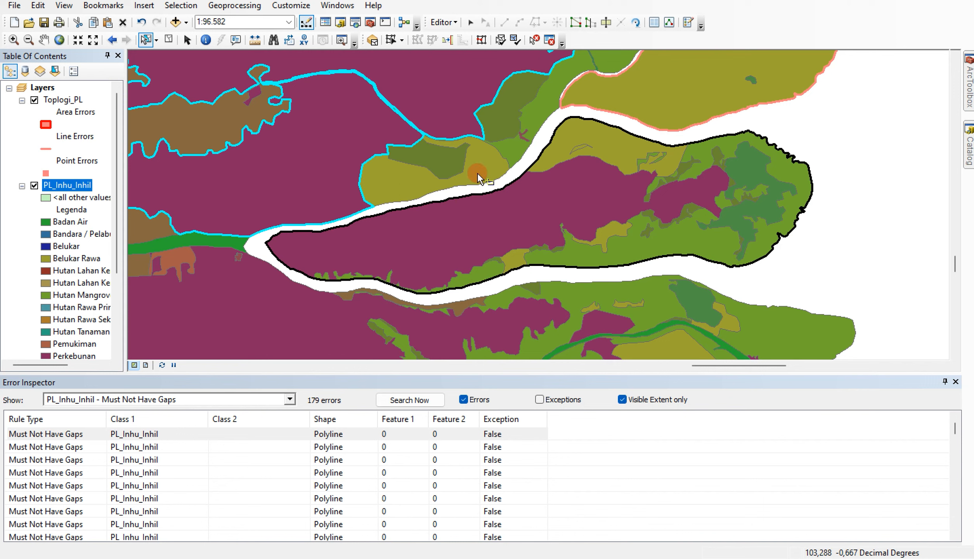
Mark the gap error around the elongated island as an exception, then zoom to the next island's outline error and mark it as an exception
right_click(51, 436)
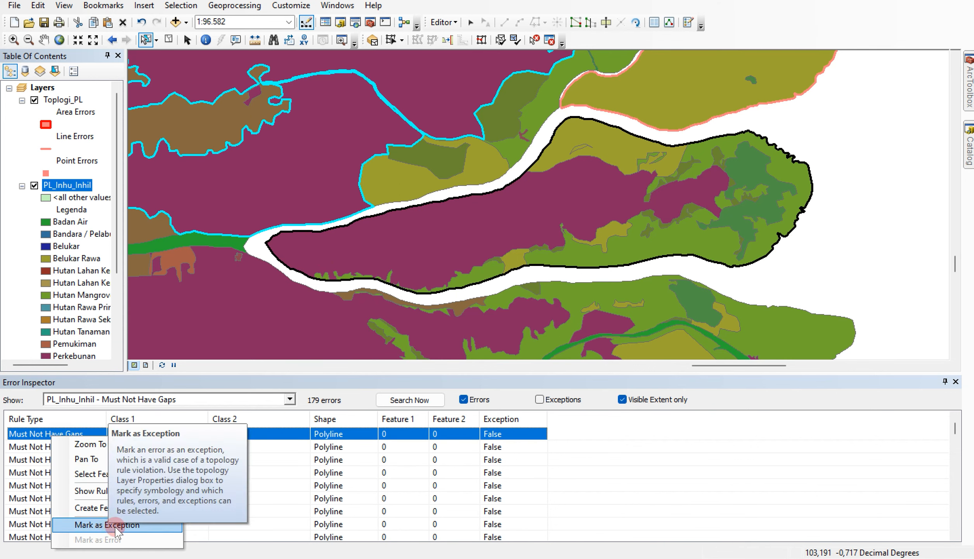
left_click(131, 524)
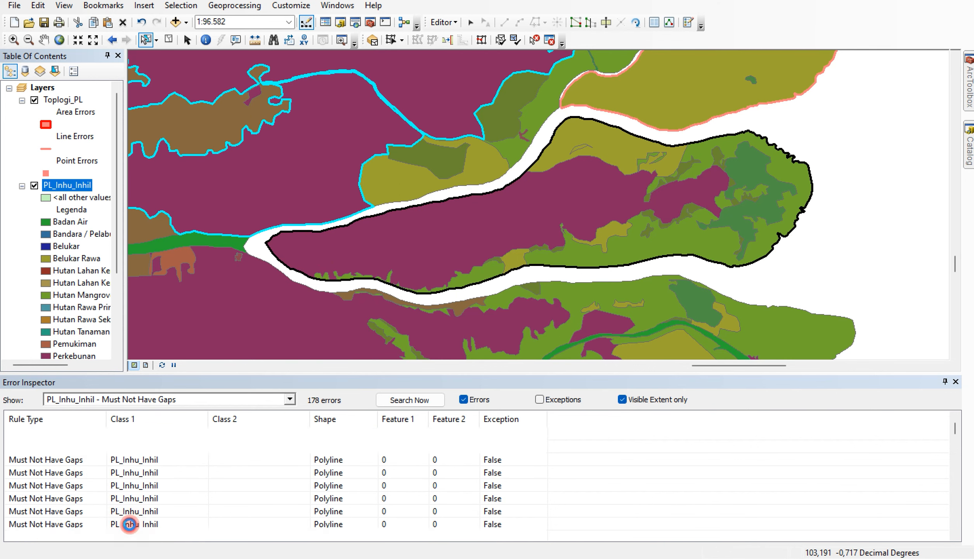
left_click(54, 433)
right_click(54, 433)
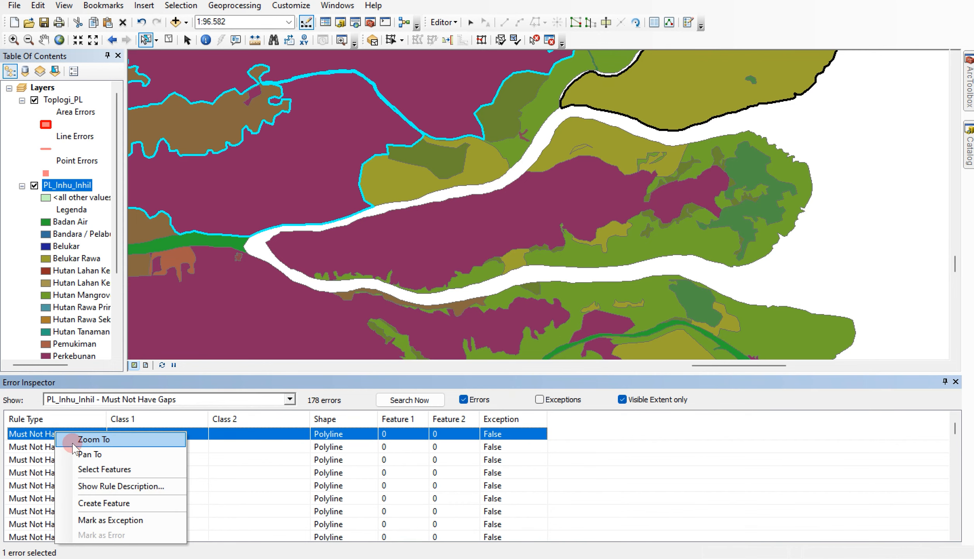
left_click(74, 441)
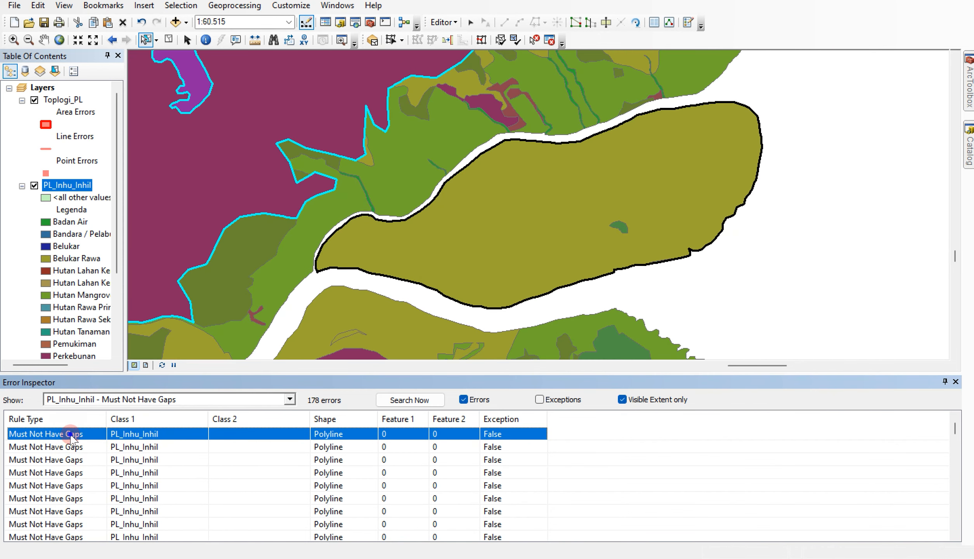
right_click(71, 435)
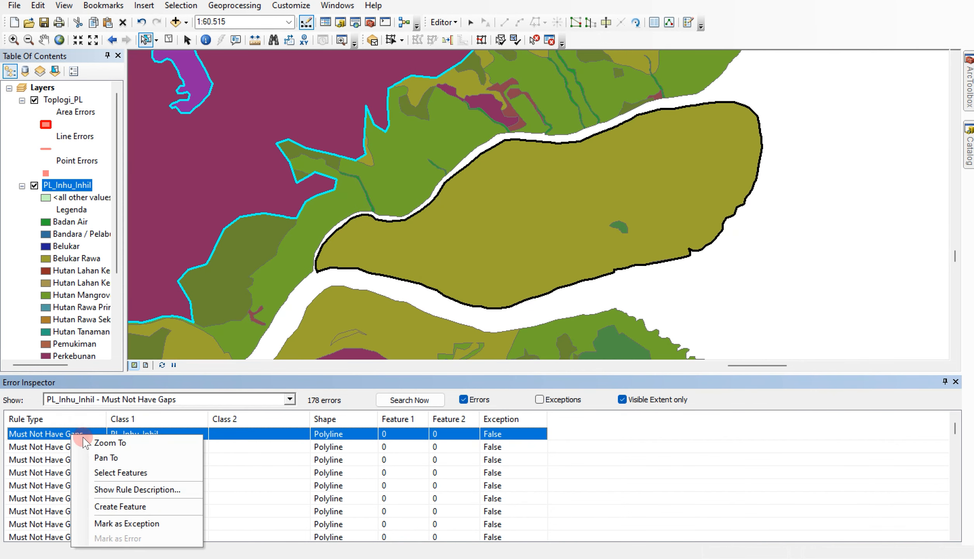
left_click(154, 525)
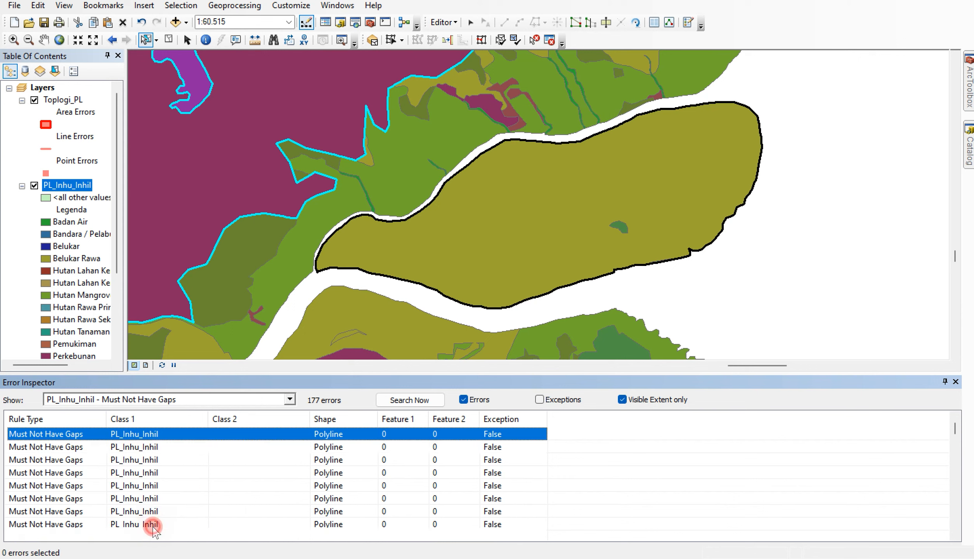
Go to the next meandering river-shaped gap and create a feature from its gap error
right_click(79, 437)
left_click(112, 444)
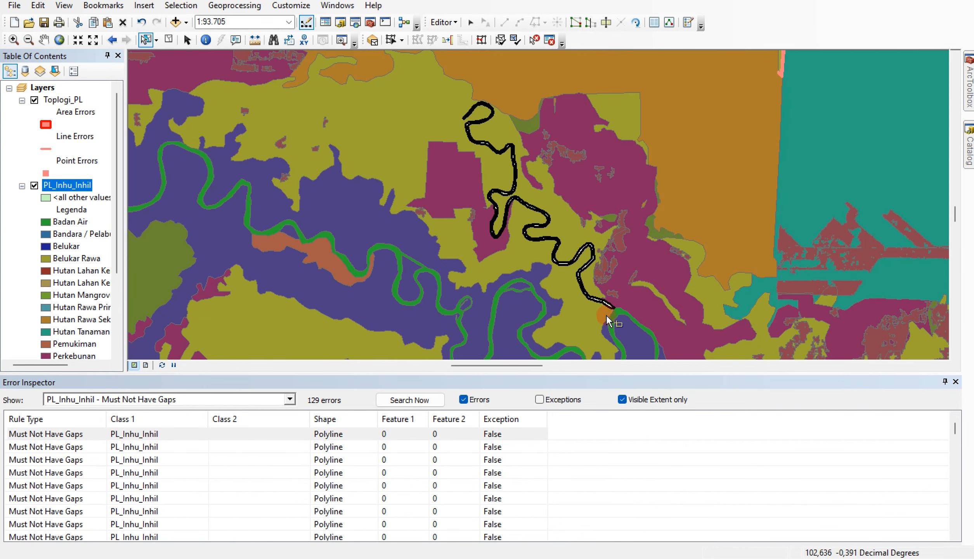
scroll(624, 322, "up", 2)
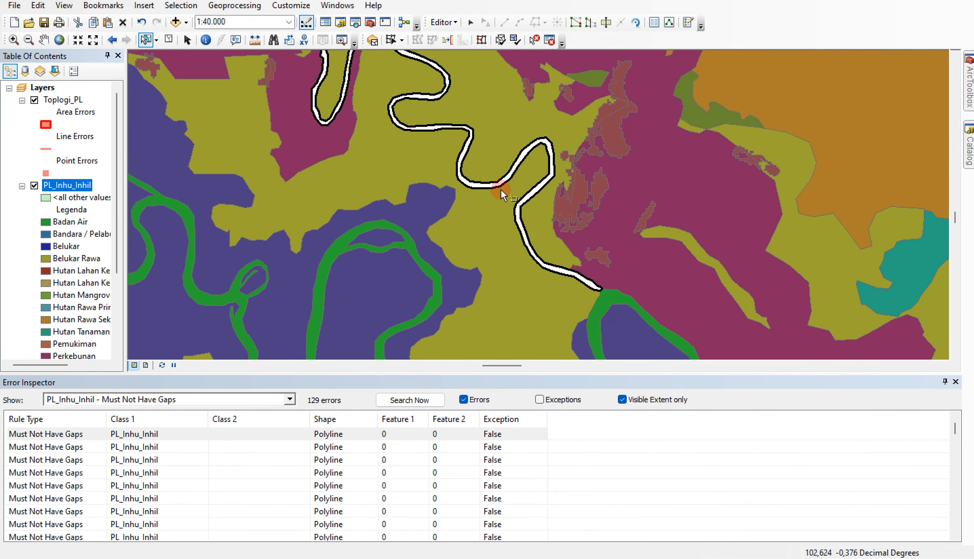
scroll(604, 301, "up", 2)
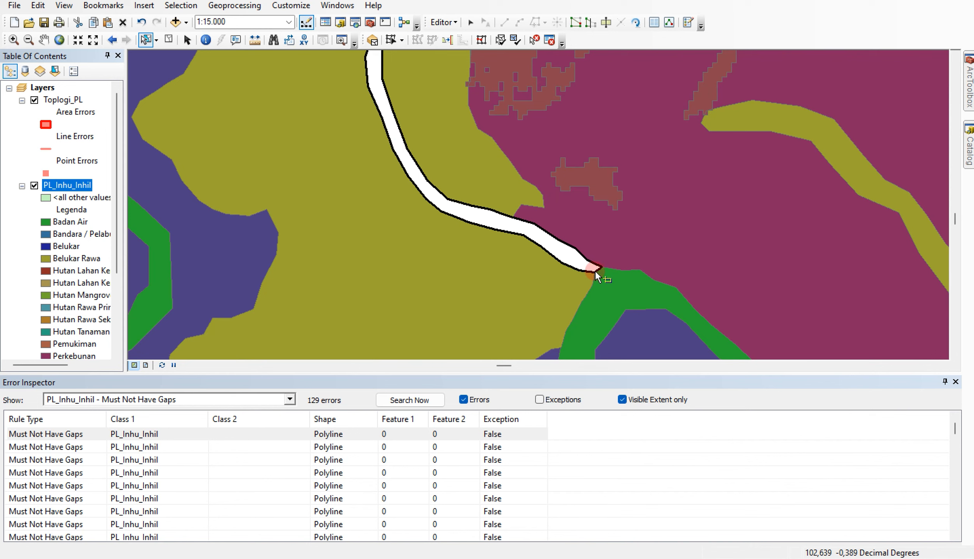
right_click(74, 434)
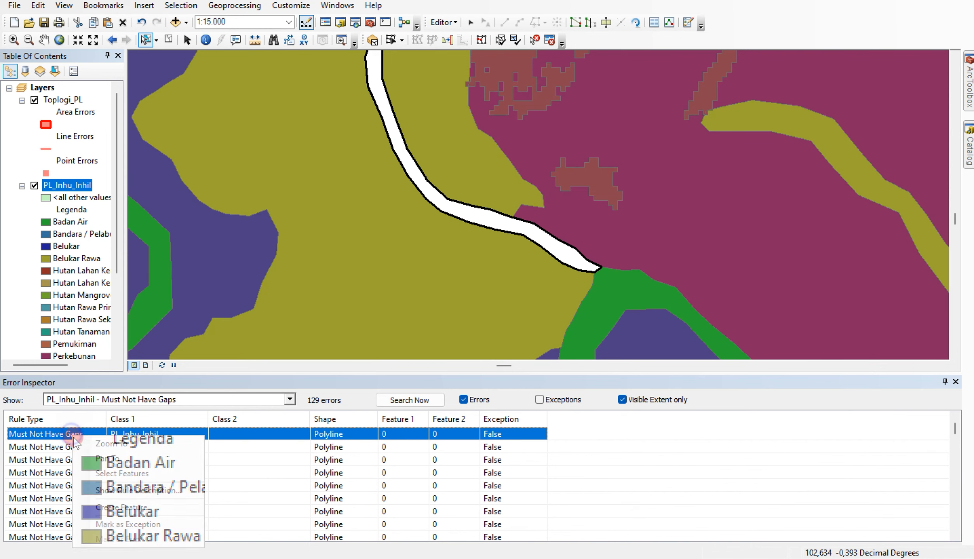
left_click(122, 507)
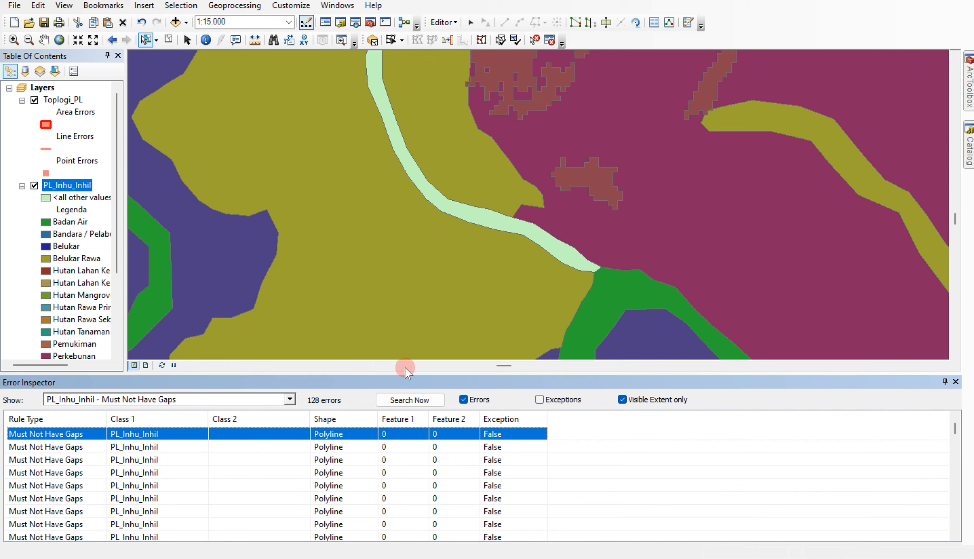
Select the new river feature together with the Badan Air polygon at its end, merge them into Badan Air and clear the selection
scroll(623, 289, "up", 3)
left_click(581, 232)
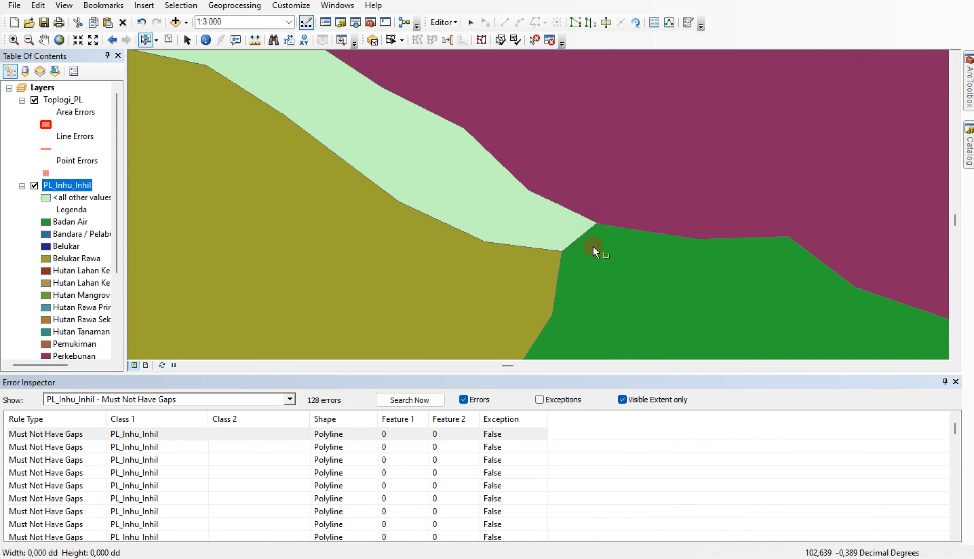
scroll(522, 249, "down", 6)
scroll(522, 253, "down", 3)
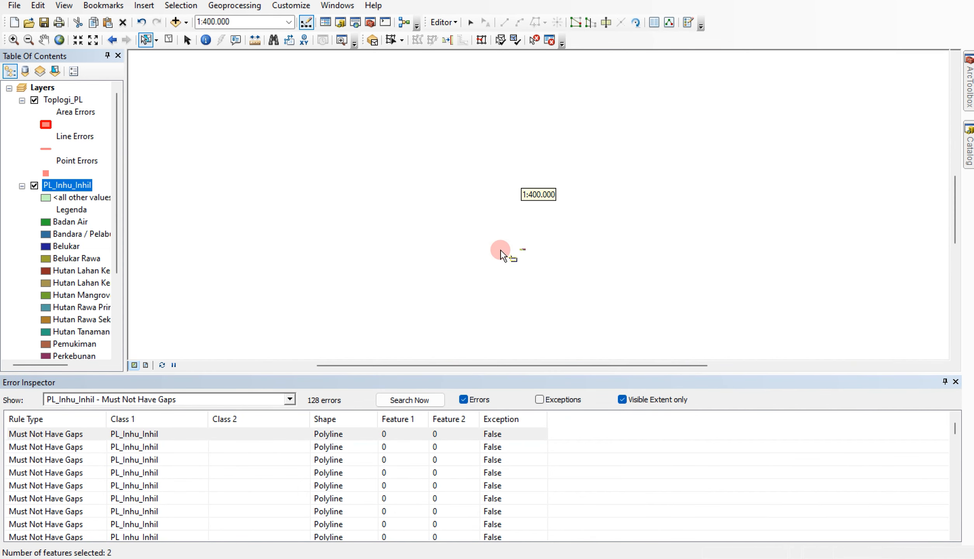
scroll(502, 124, "up", 1)
left_click(444, 22)
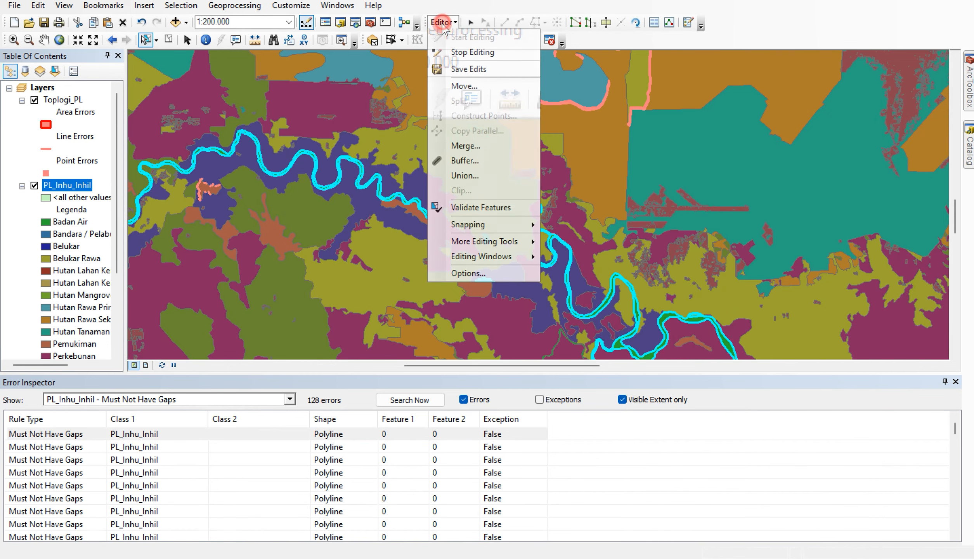
left_click(463, 148)
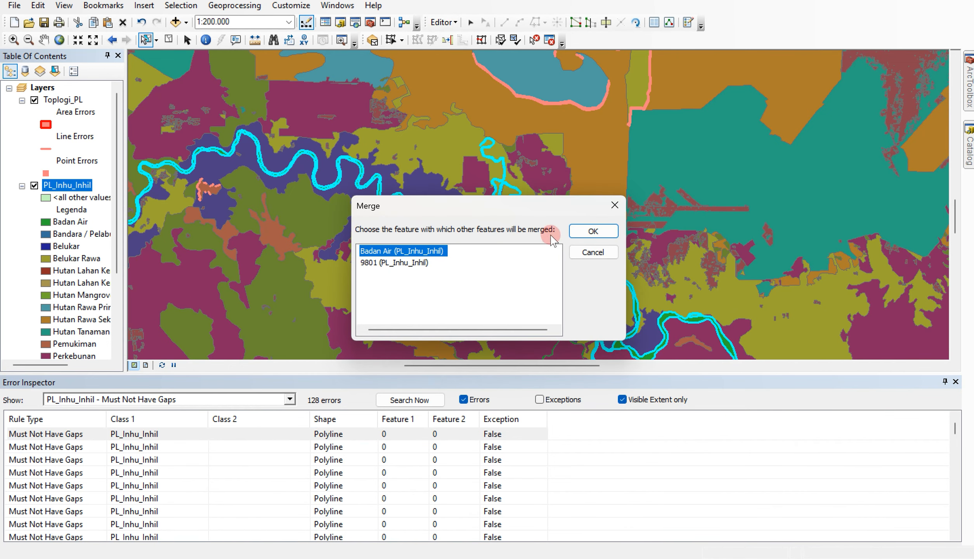
left_click(587, 233)
left_click(166, 41)
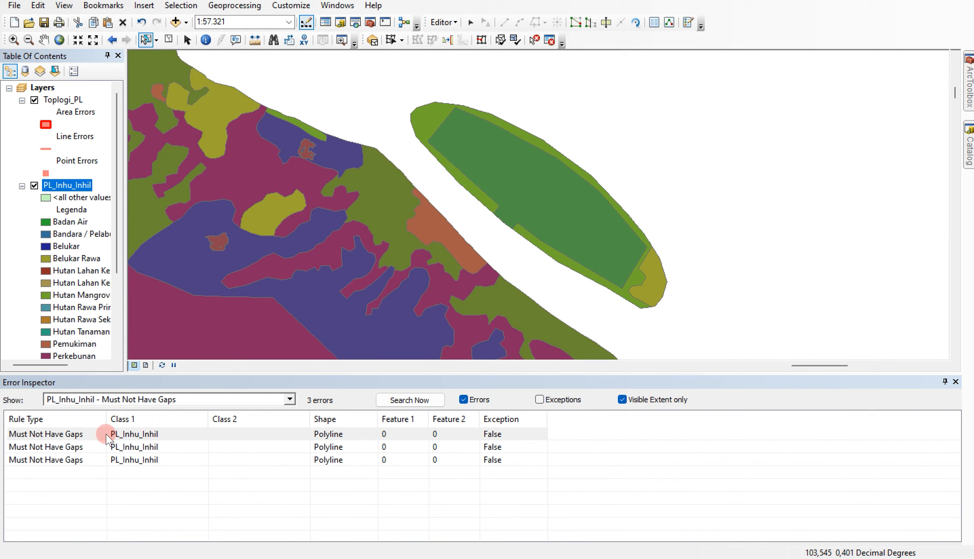
Zoom to the first listed gap error and create a feature filling the stepped strip between the brown and Belukar Rawa polygons
left_click(78, 434)
right_click(78, 434)
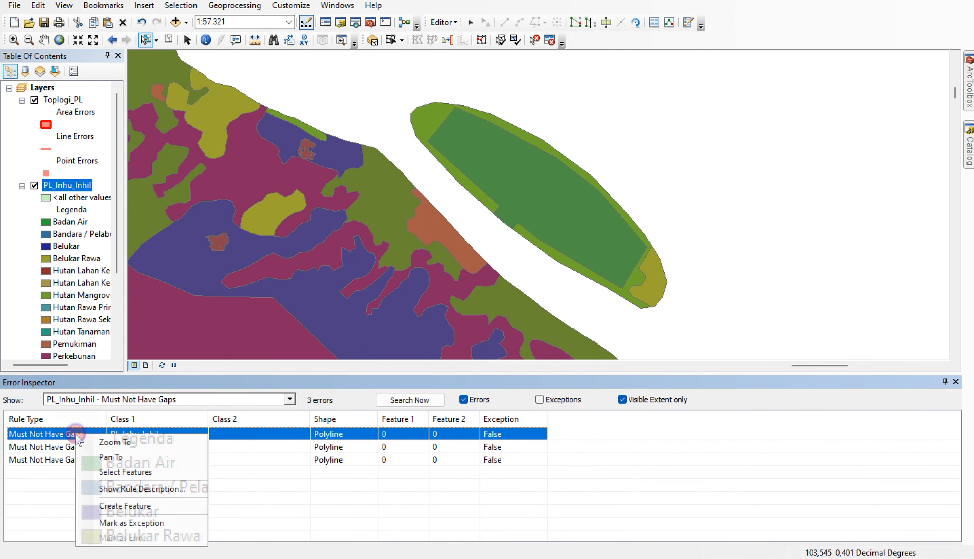
left_click(99, 443)
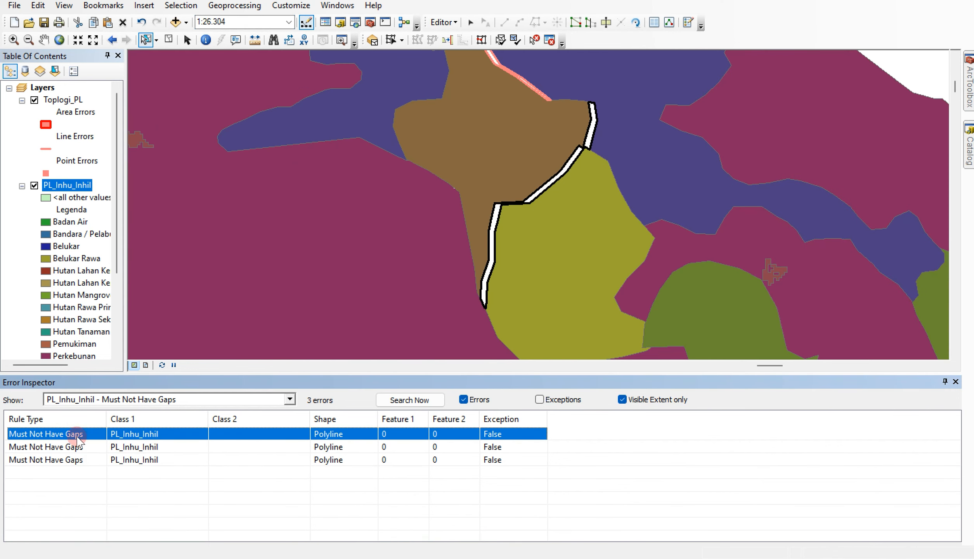
right_click(78, 438)
left_click(122, 507)
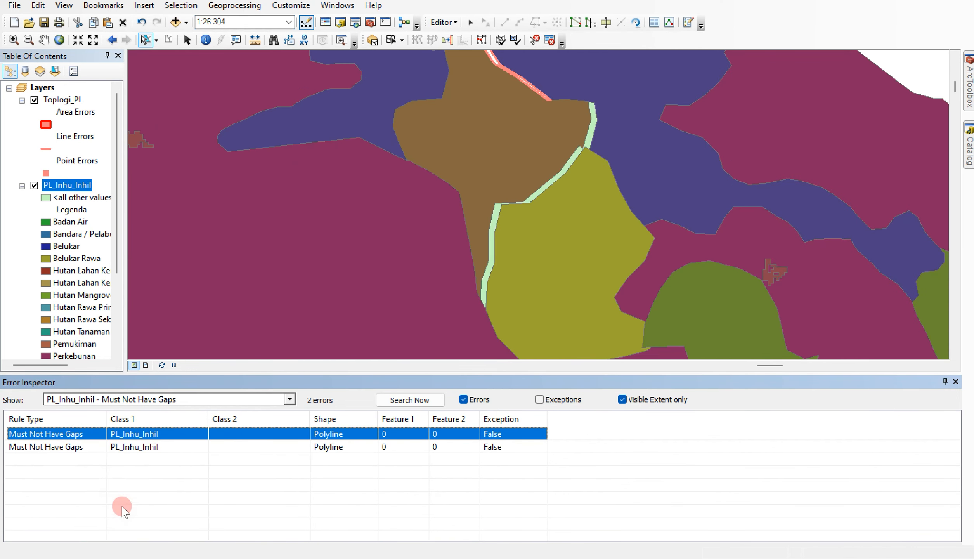
Select the new stepped strip with the adjoining brown Sawah polygon and merge them into Sawah
scroll(571, 127, "up", 3)
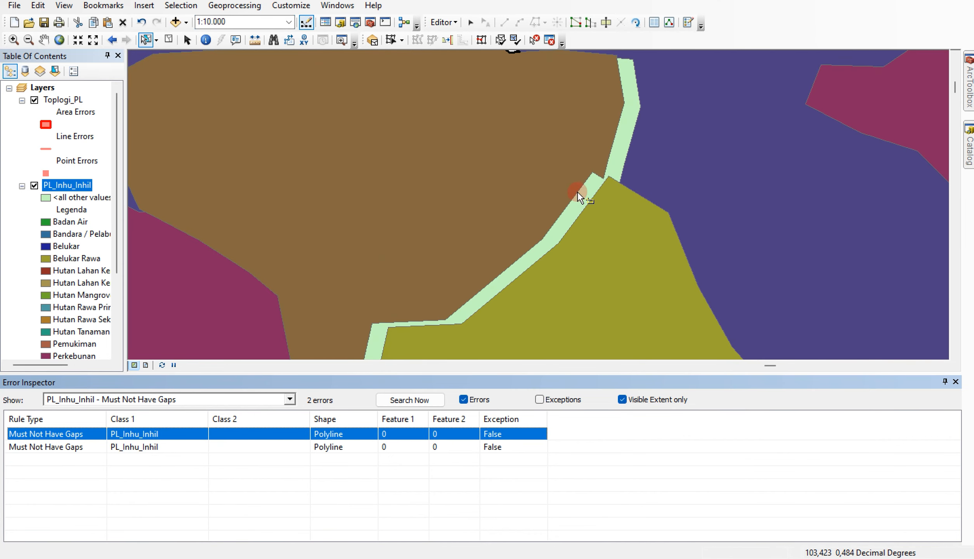
left_click(578, 193)
left_click(442, 22)
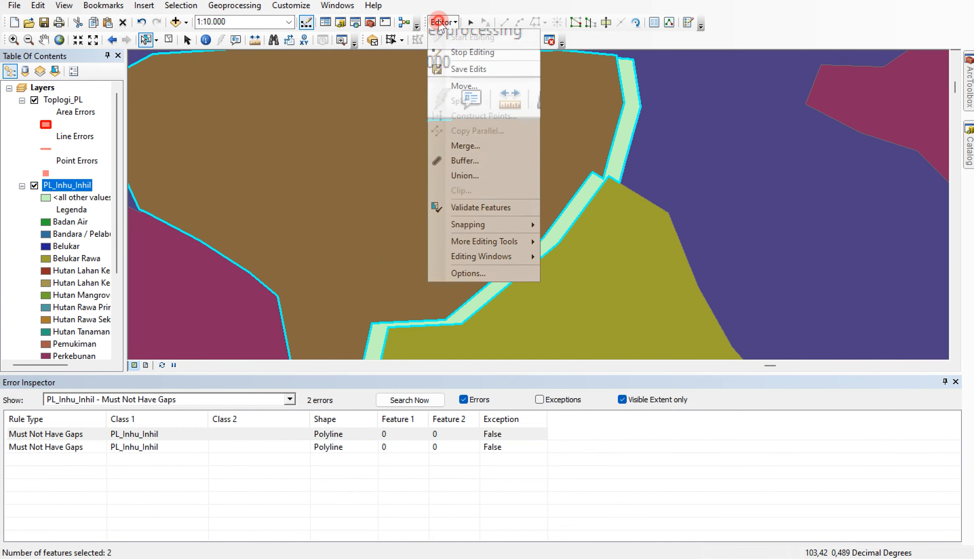
left_click(462, 145)
left_click(466, 251)
left_click(590, 232)
Zoom to the next gap error and create a feature filling the curved strip on the Sawah polygon's border
left_click(41, 433)
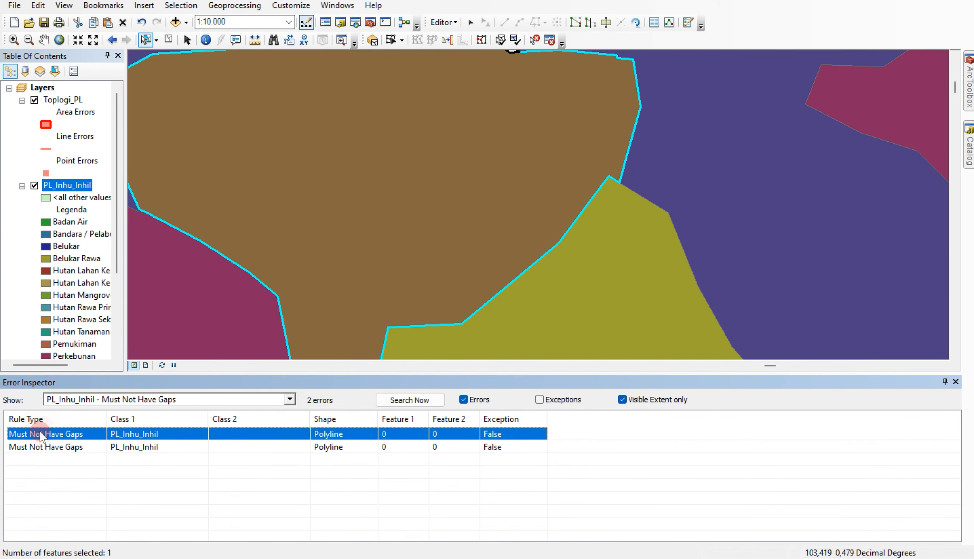
right_click(41, 435)
left_click(62, 440)
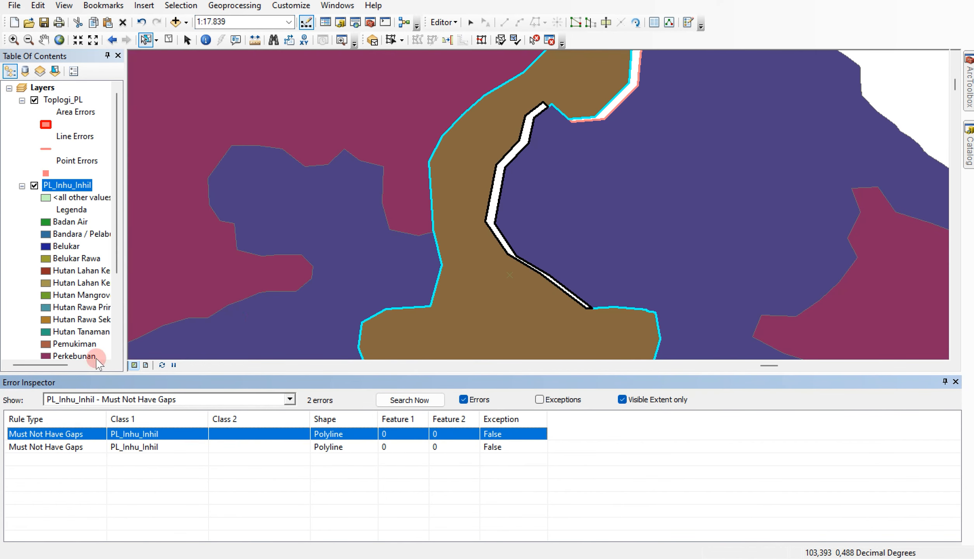
right_click(70, 433)
left_click(103, 503)
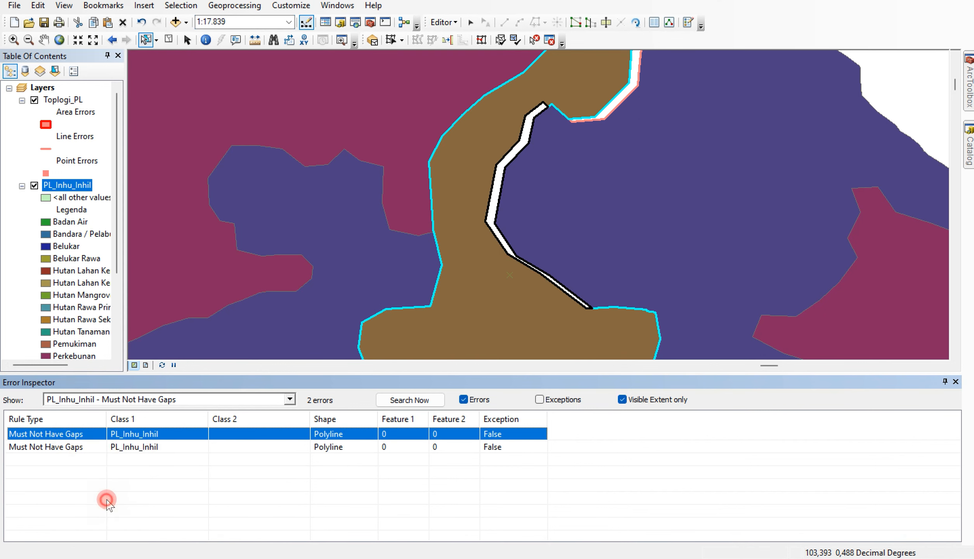
Select the new curved strip with the neighbouring Pertanian Lahan Kering polygon and merge them into Pertanian Lahan Kering
left_click(482, 213)
left_click(497, 199)
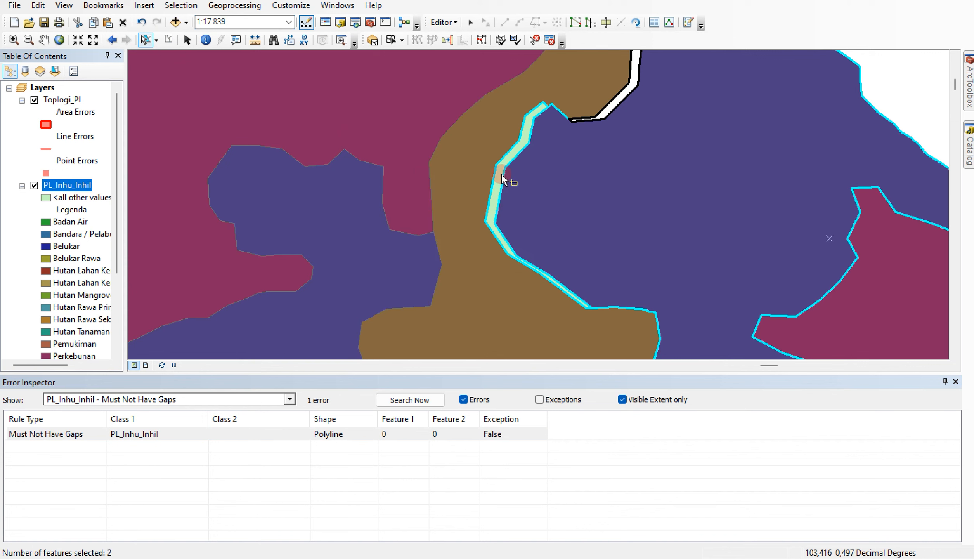
left_click(444, 22)
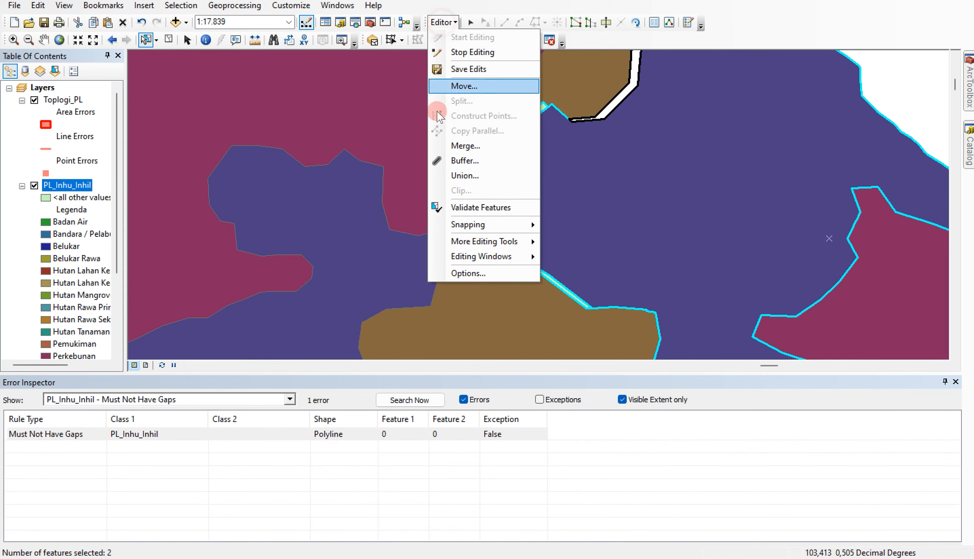
left_click(458, 142)
left_click(593, 231)
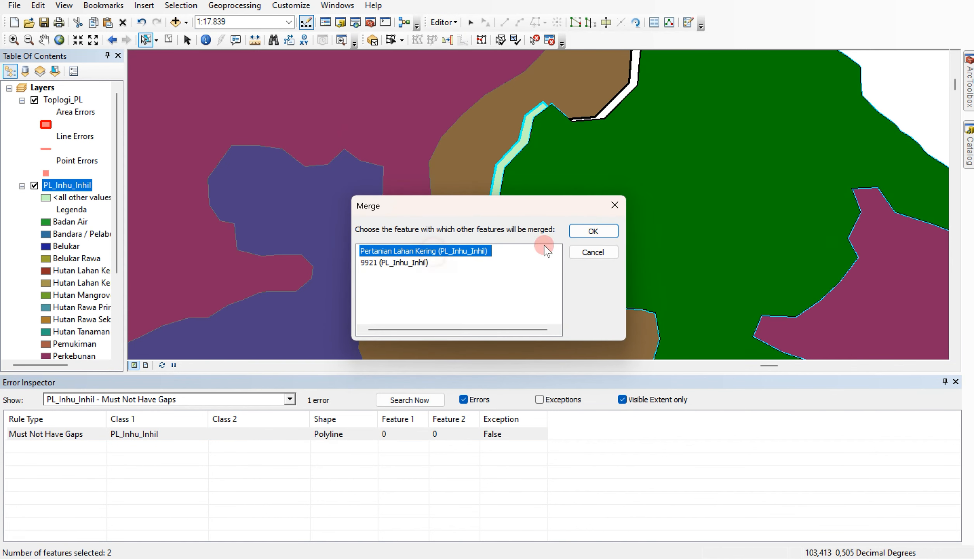
Zoom to the remaining gap error and create a feature filling the narrow strip along the Sawah polygon's outer edge
left_click(83, 438)
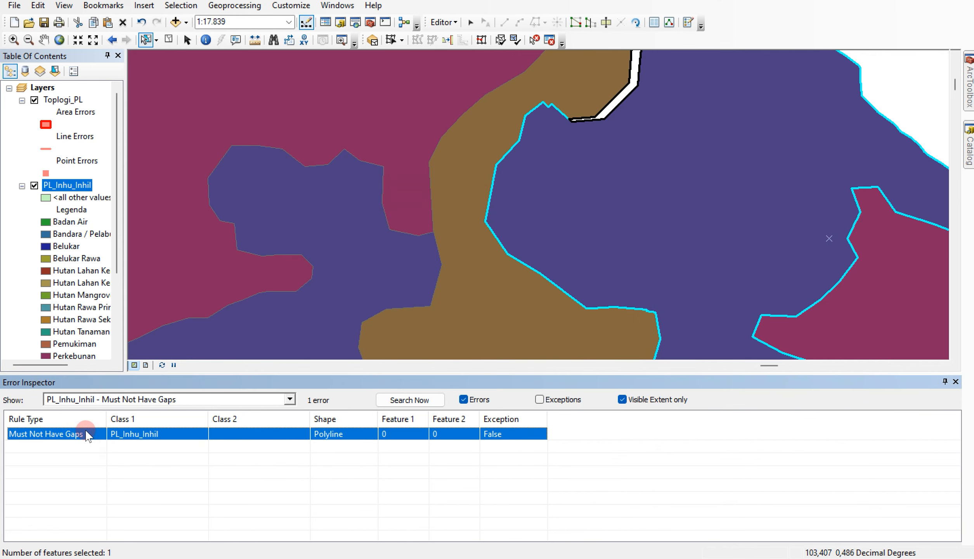
right_click(86, 430)
left_click(98, 437)
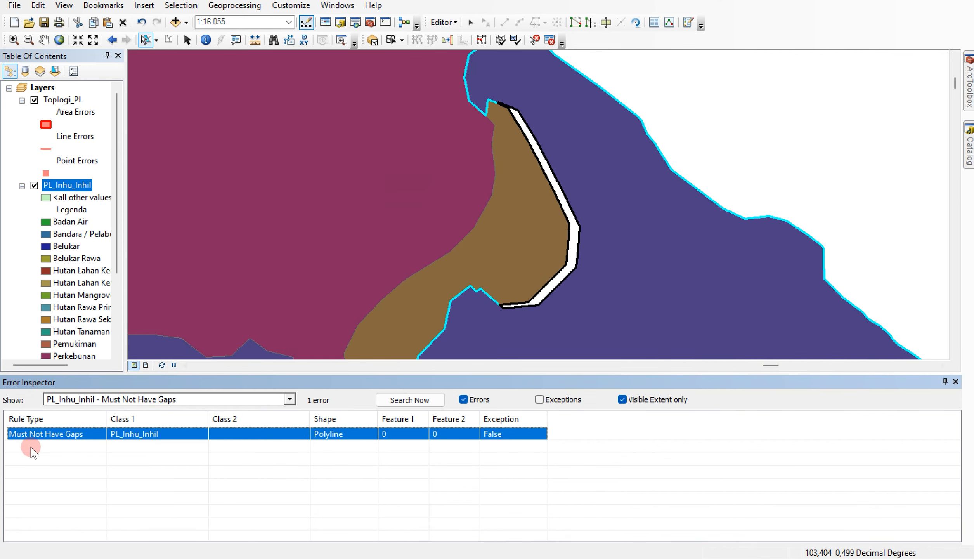
right_click(37, 434)
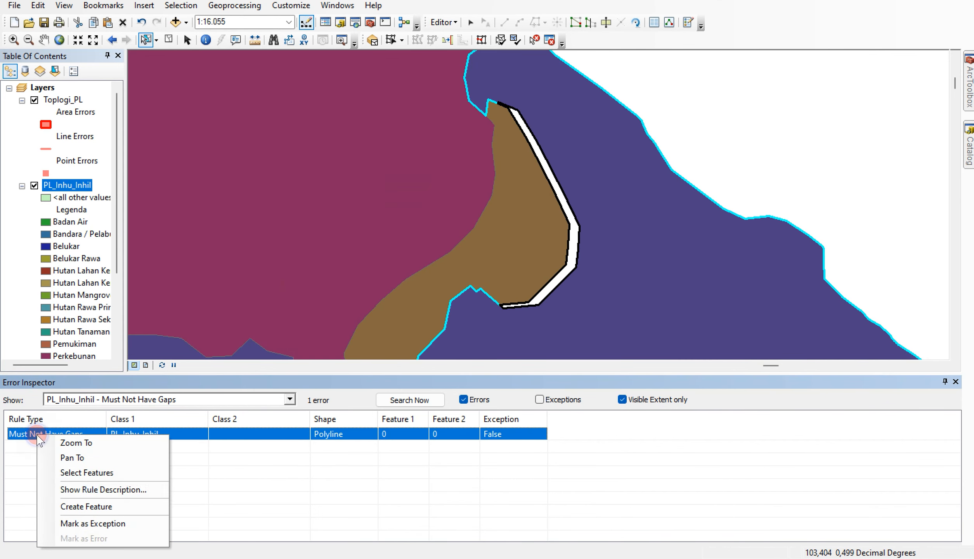
left_click(62, 506)
Select the new edge strip with the Sawah polygon and merge them into Sawah
left_click(561, 215)
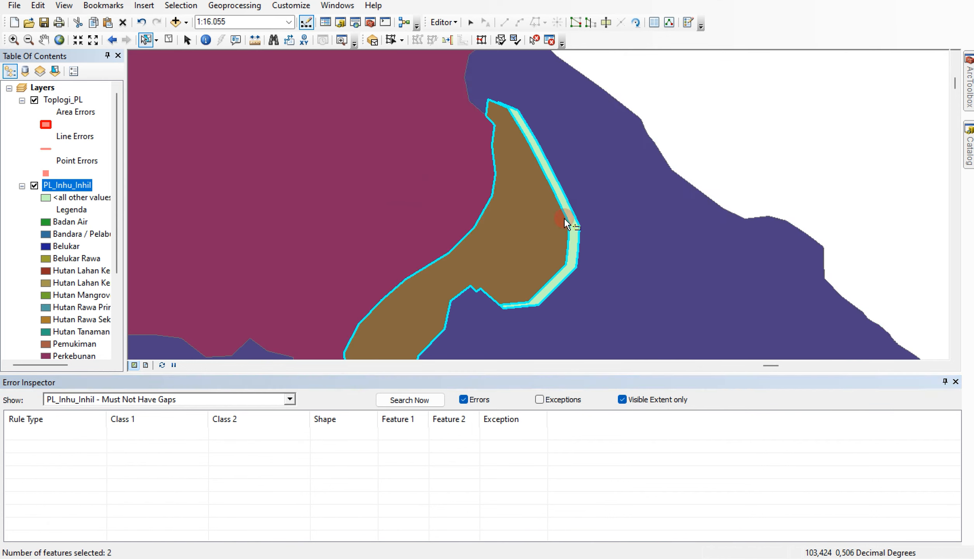
left_click(438, 22)
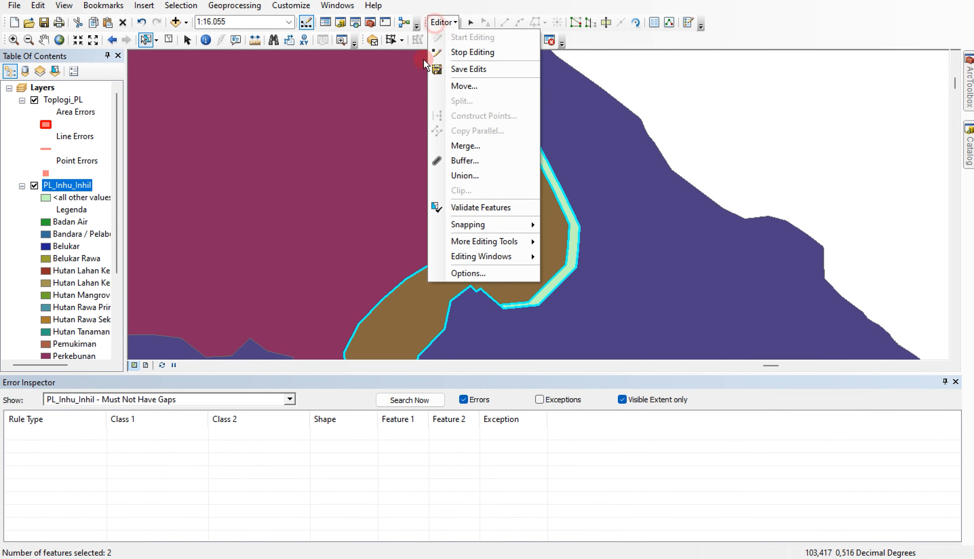
left_click(465, 146)
left_click(426, 251)
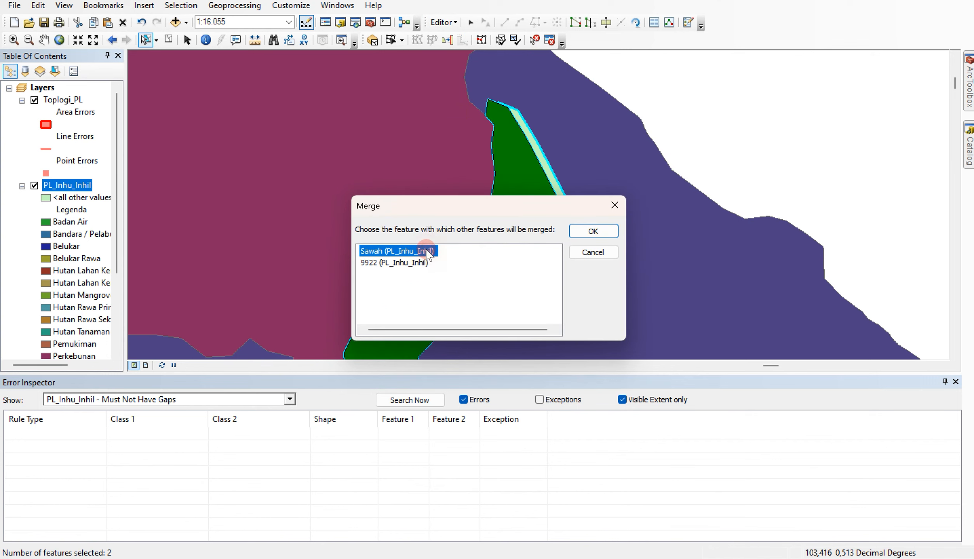
left_click(582, 232)
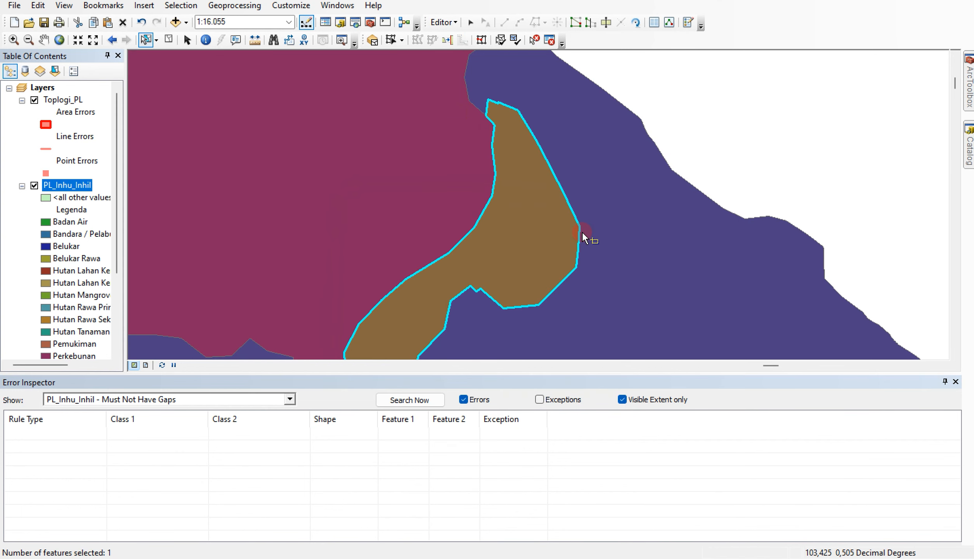
Clear the feature selection and search the full extent of PL_Inhu_Inhil for remaining Must Not Have Gaps errors
left_click(56, 183)
left_click(168, 39)
left_click(82, 182)
right_click(85, 188)
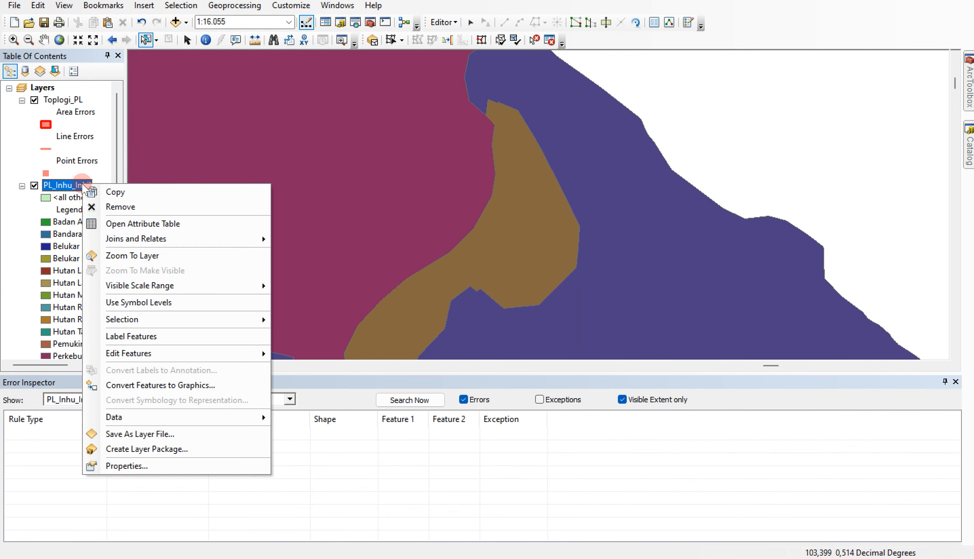
left_click(114, 255)
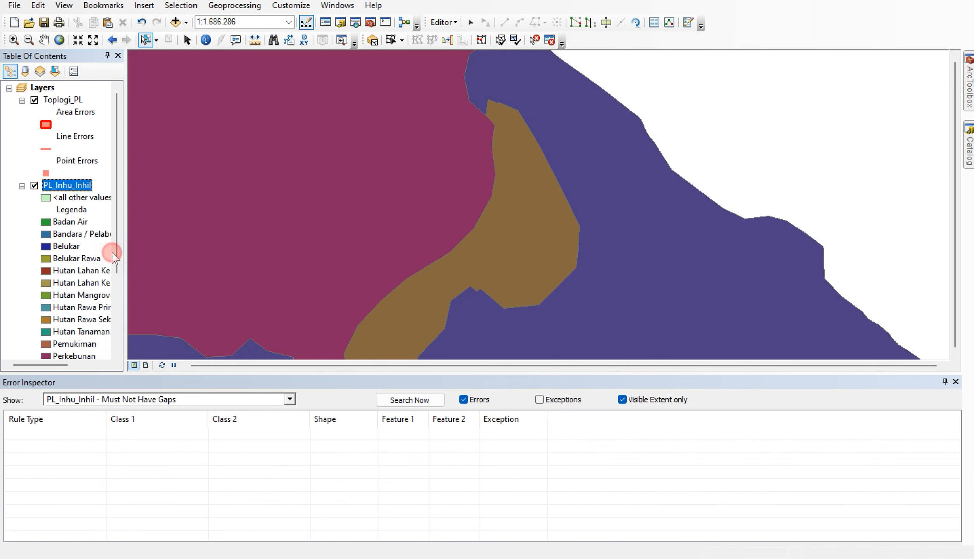
left_click(406, 401)
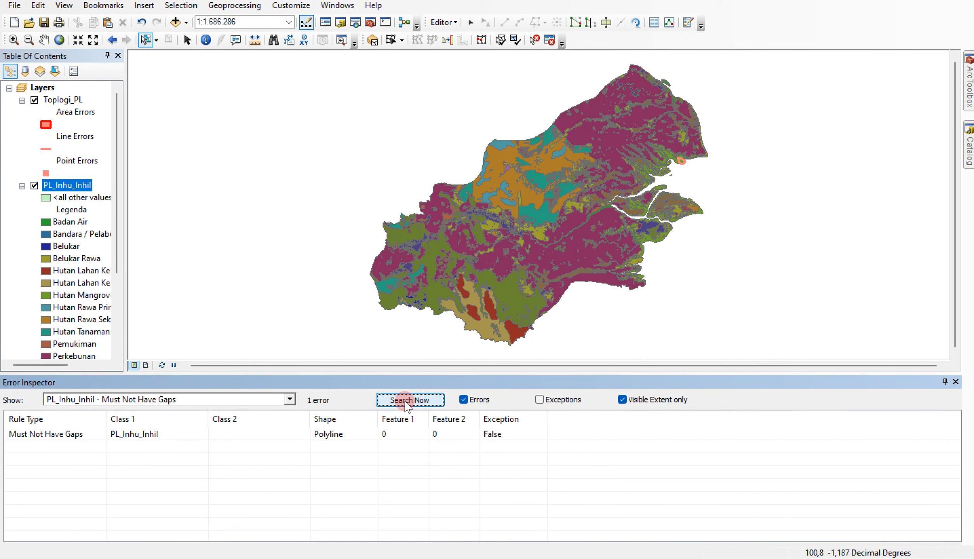
Zoom to the gap error outlining the mangrove island and mark it as an exception
left_click(146, 433)
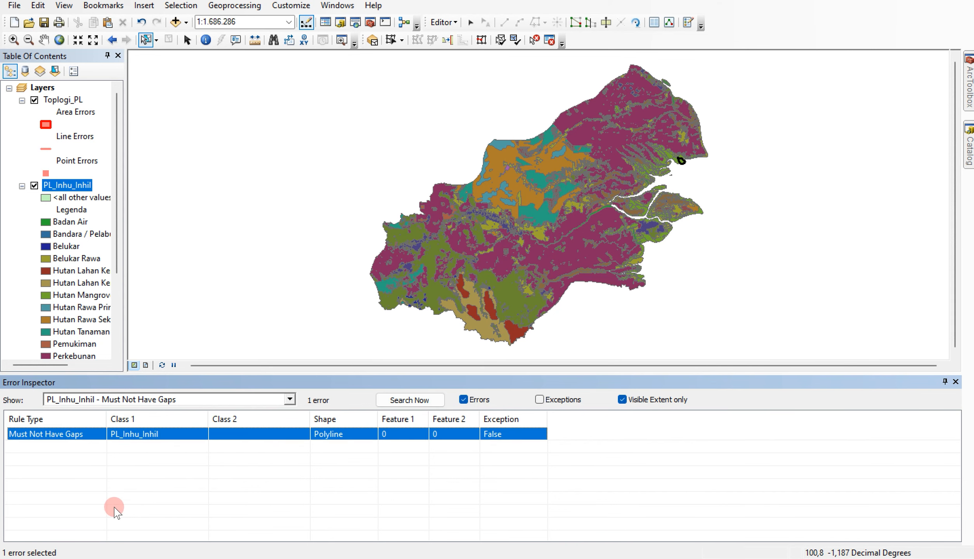
right_click(61, 434)
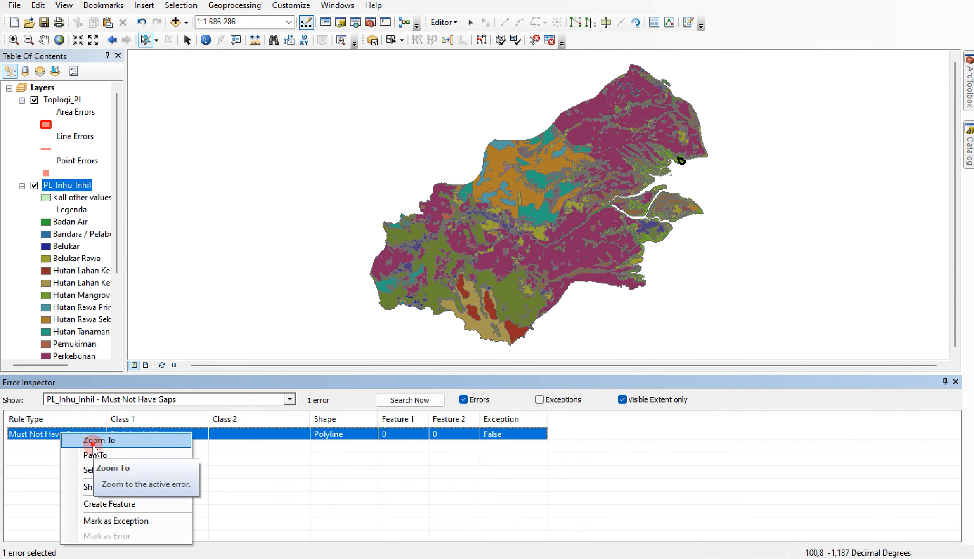
left_click(94, 445)
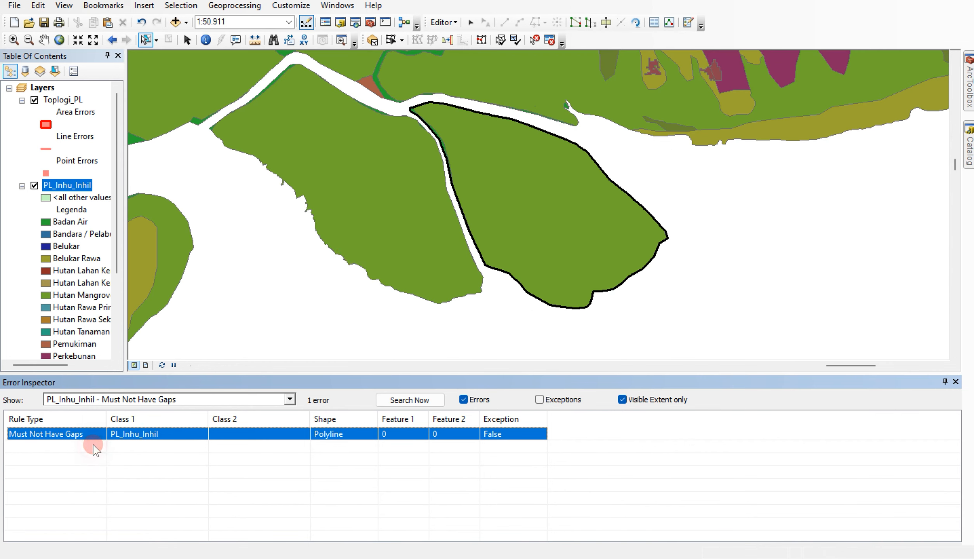
right_click(40, 433)
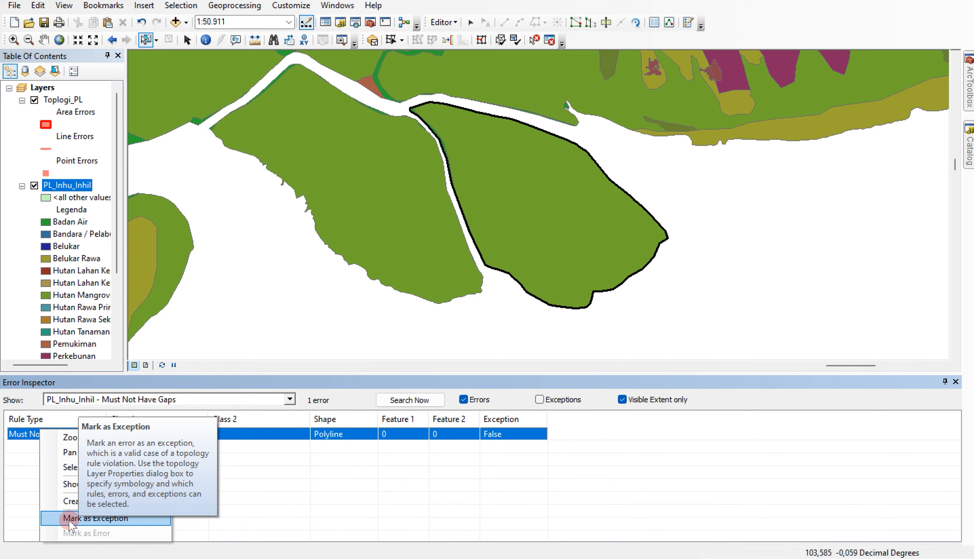
left_click(70, 519)
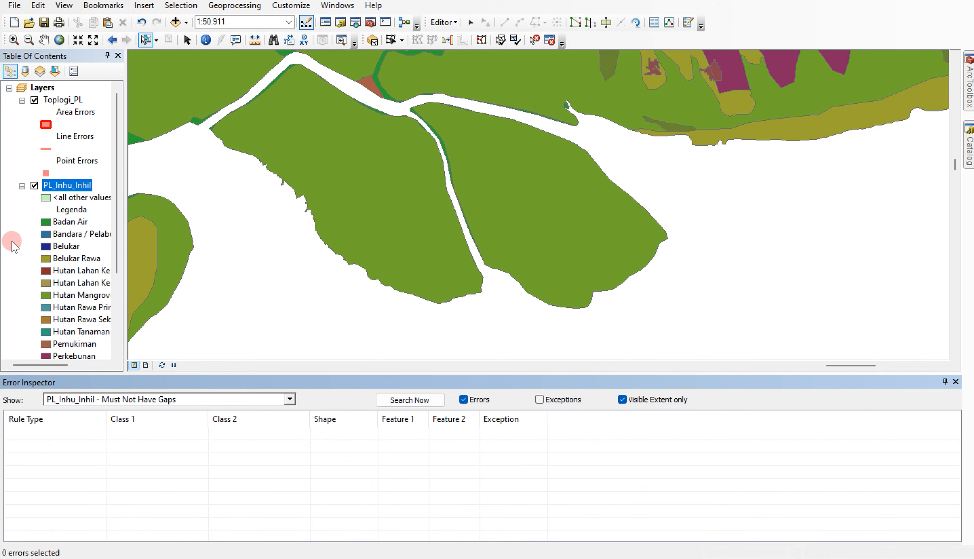
Search the full extent of PL_Inhu_Inhil again for gap errors, and close the Error Inspector
right_click(66, 188)
left_click(82, 259)
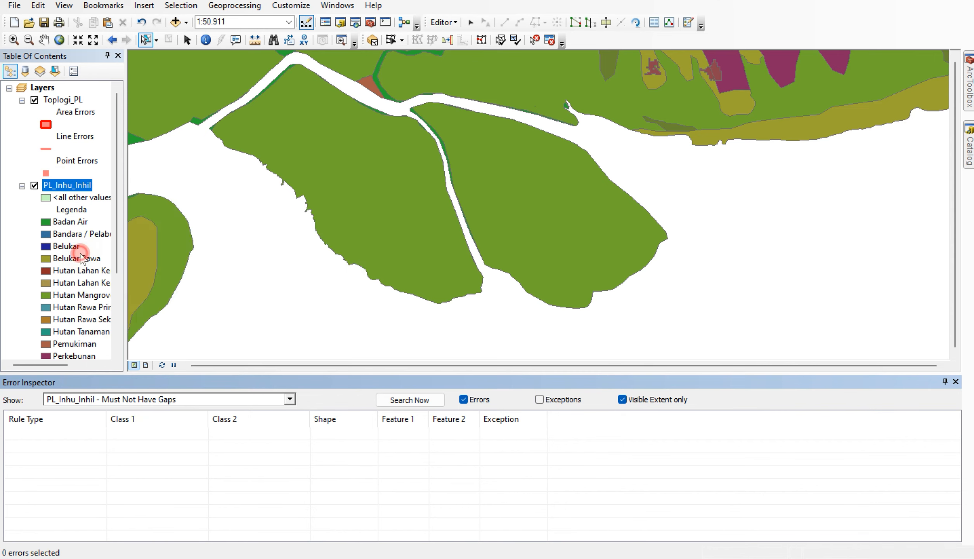
left_click(402, 399)
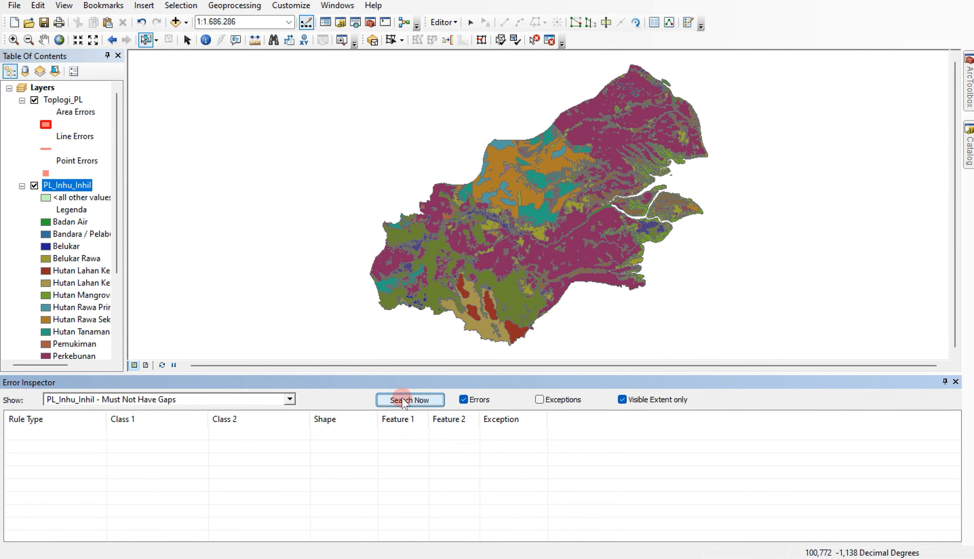
left_click(955, 381)
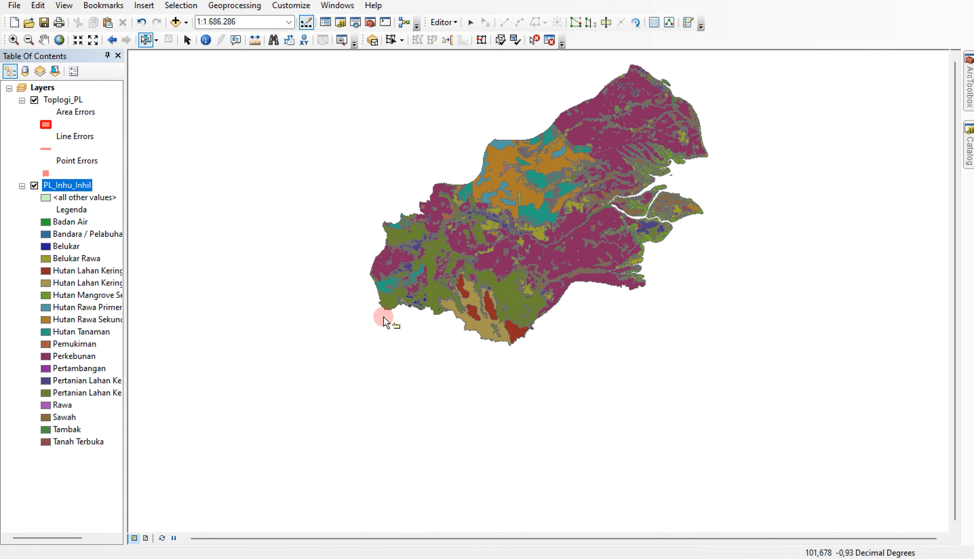
Stop editing with the edits saved, and widen the table of contents to show the full legend names
left_click(444, 30)
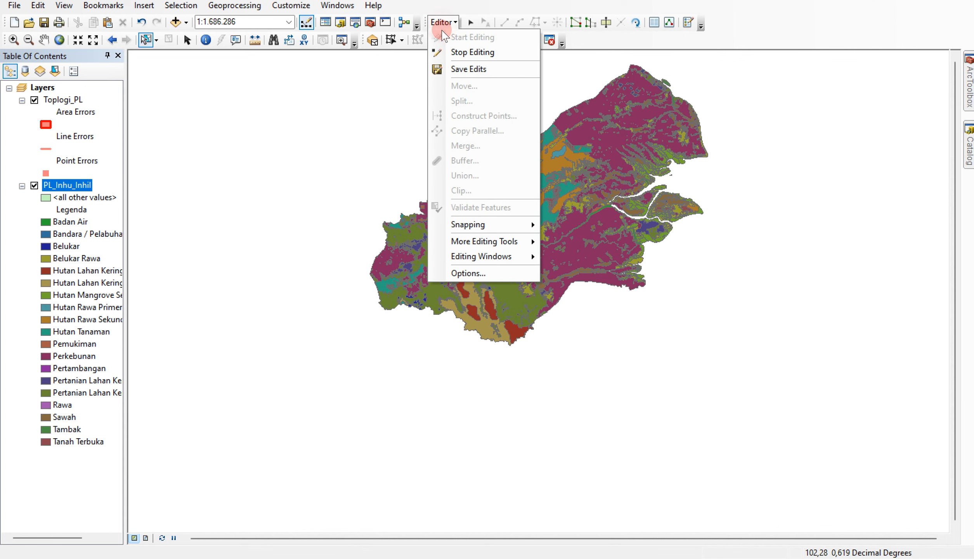
left_click(464, 52)
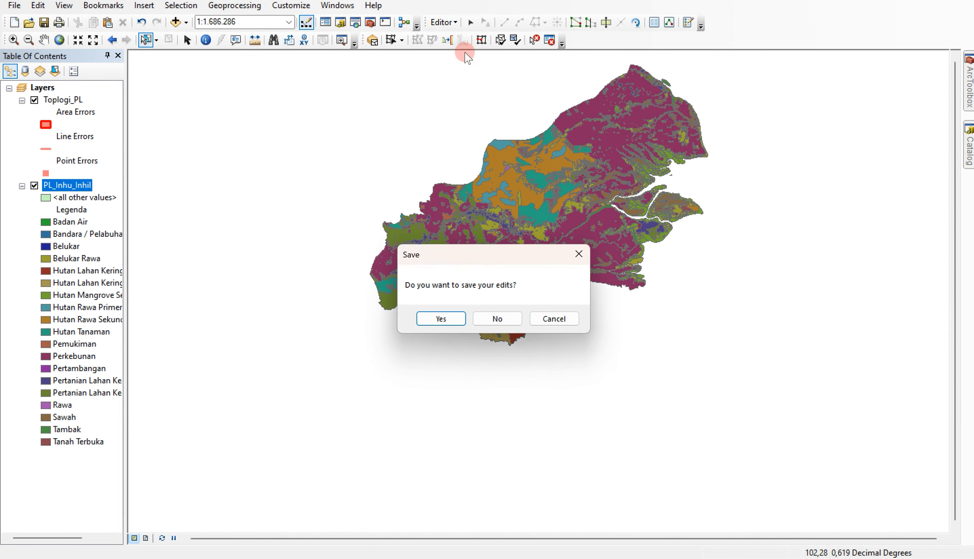
left_click(440, 318)
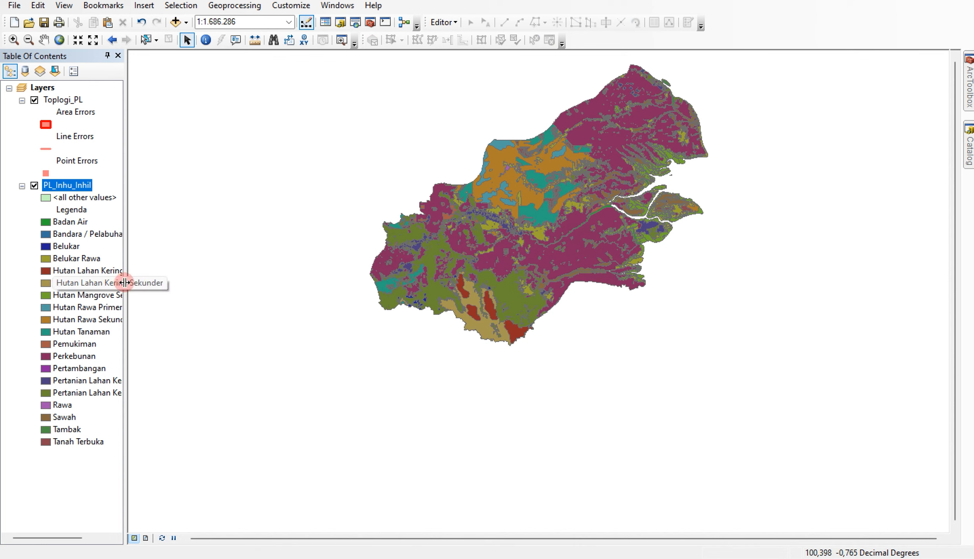
left_click_drag(124, 277, 181, 302)
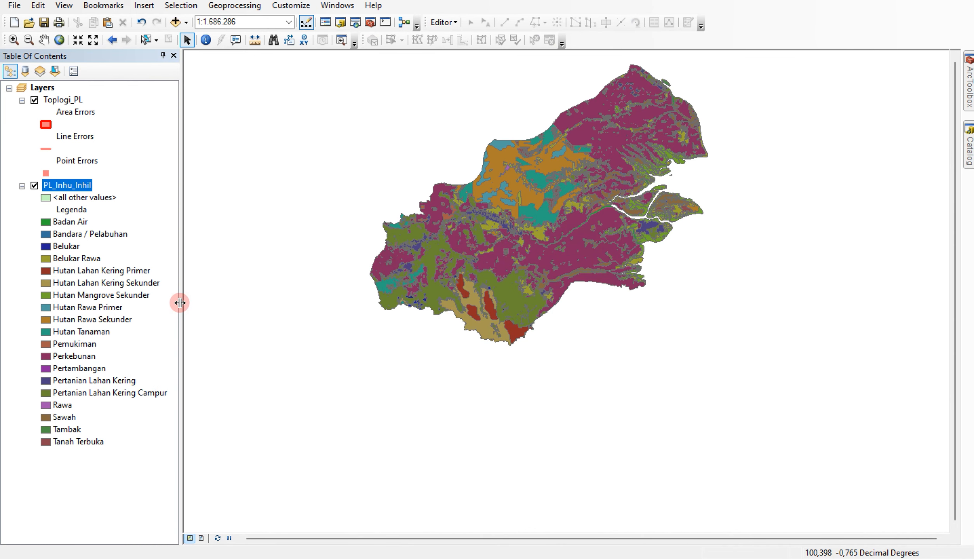